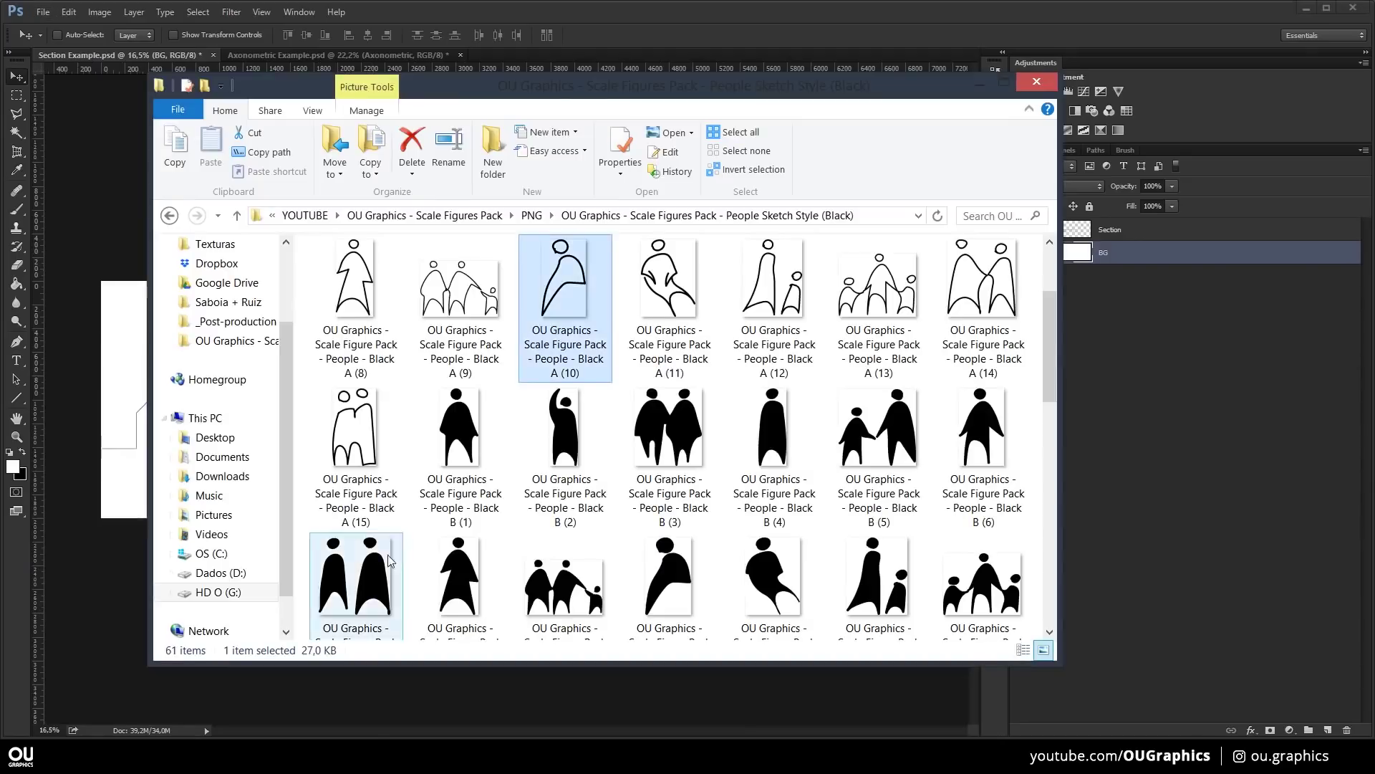
- Browse the People Sketch Style (Black) PNG folder and view the overview sheet of all scale figures
{"action": "left_click", "coordinate": [674, 423]}
{"action": "left_click", "coordinate": [752, 434]}
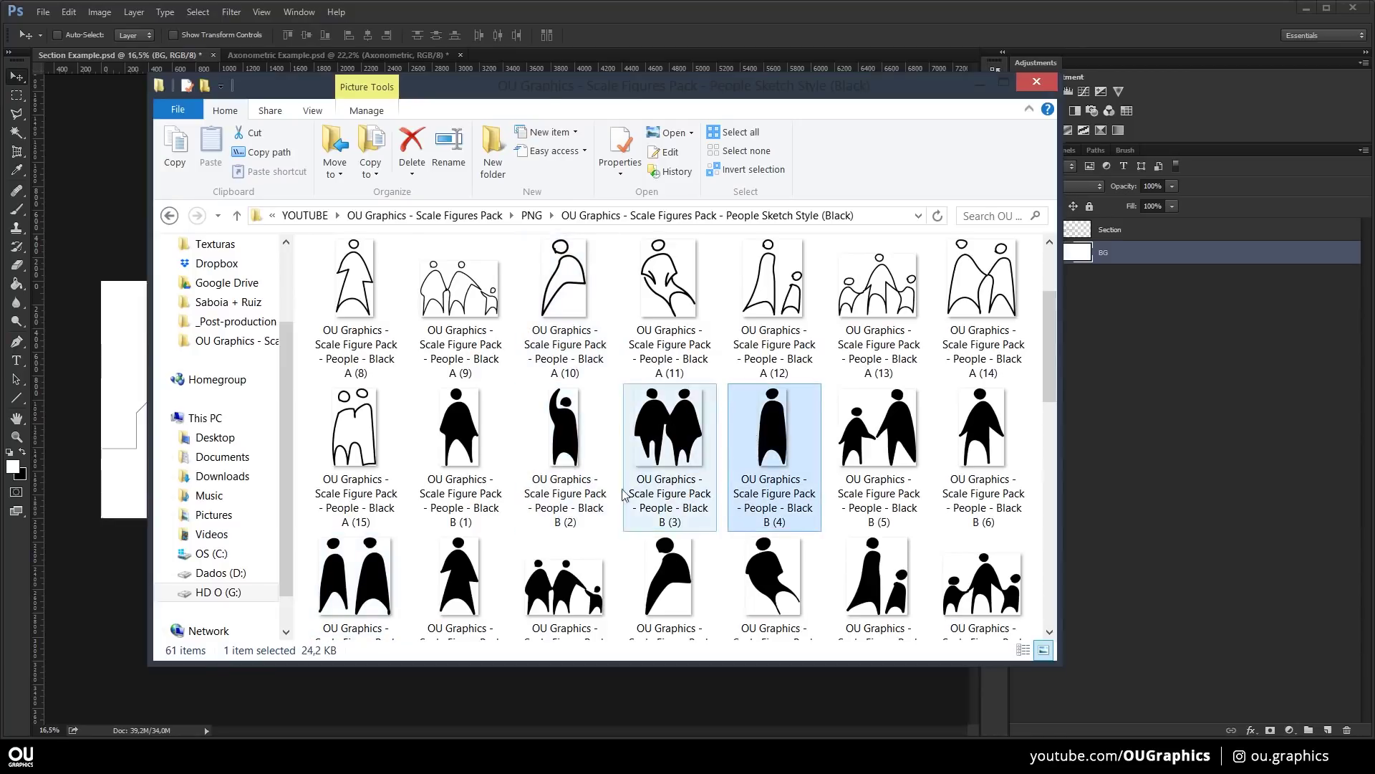
{"action": "left_click", "coordinate": [575, 437]}
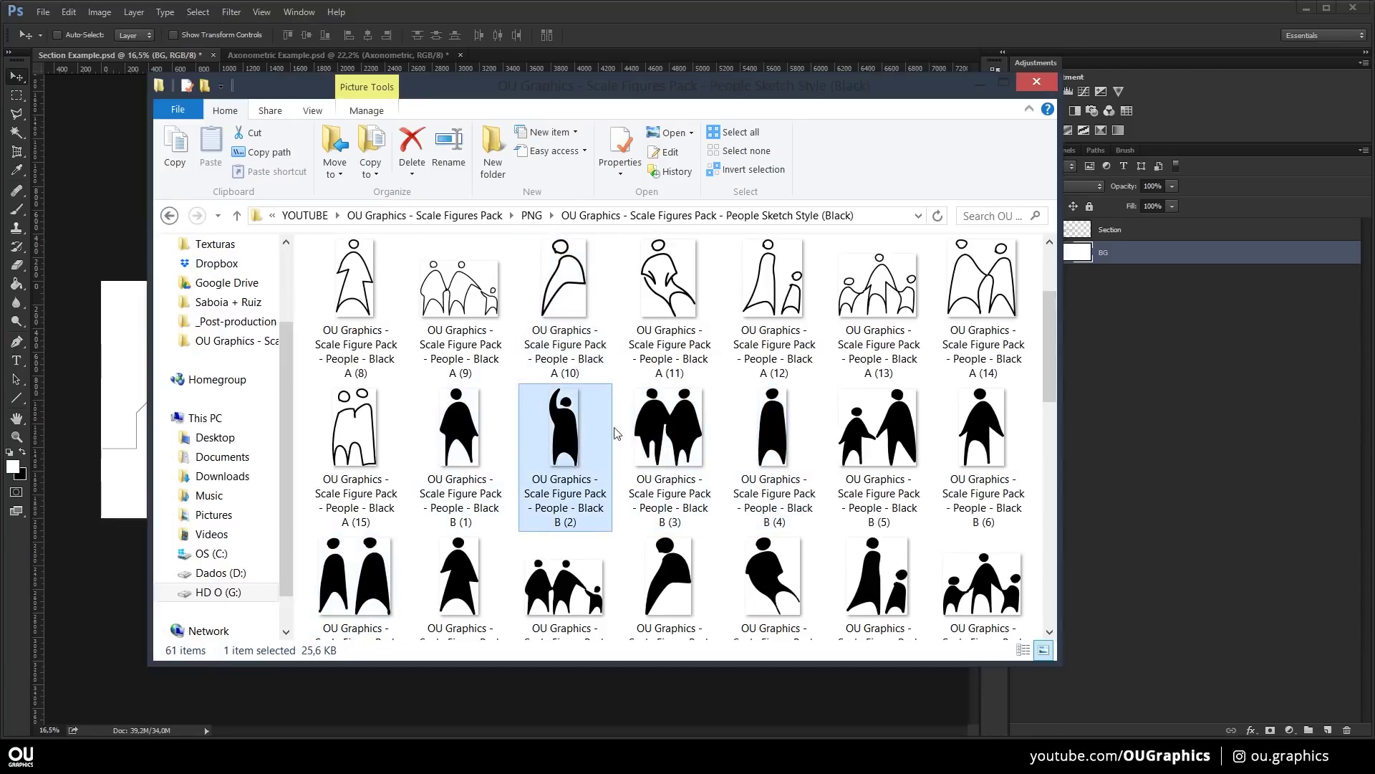
{"action": "scroll", "coordinate": [621, 409], "scroll_direction": "down", "scroll_amount": 1}
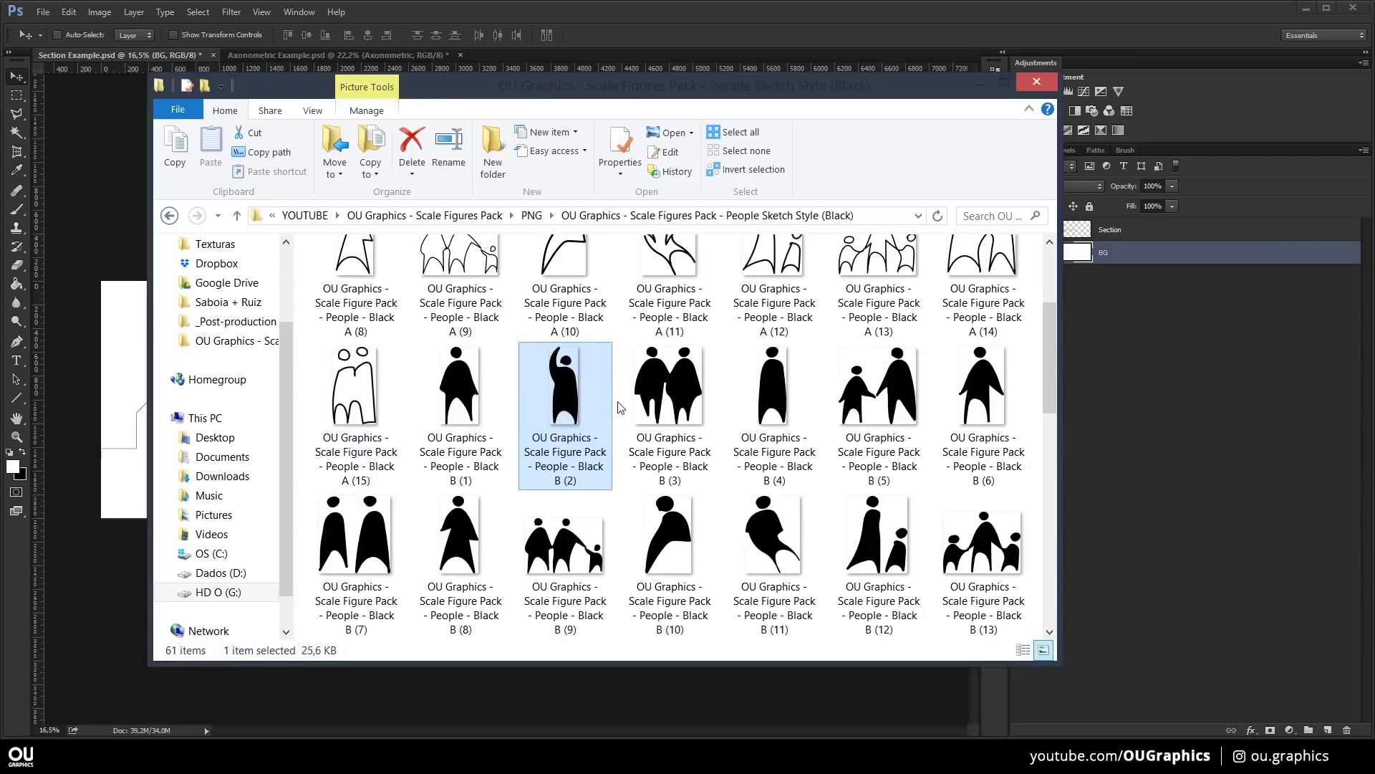
{"action": "scroll", "coordinate": [620, 408], "scroll_direction": "down", "scroll_amount": 2}
{"action": "scroll", "coordinate": [685, 431], "scroll_direction": "down", "scroll_amount": 6}
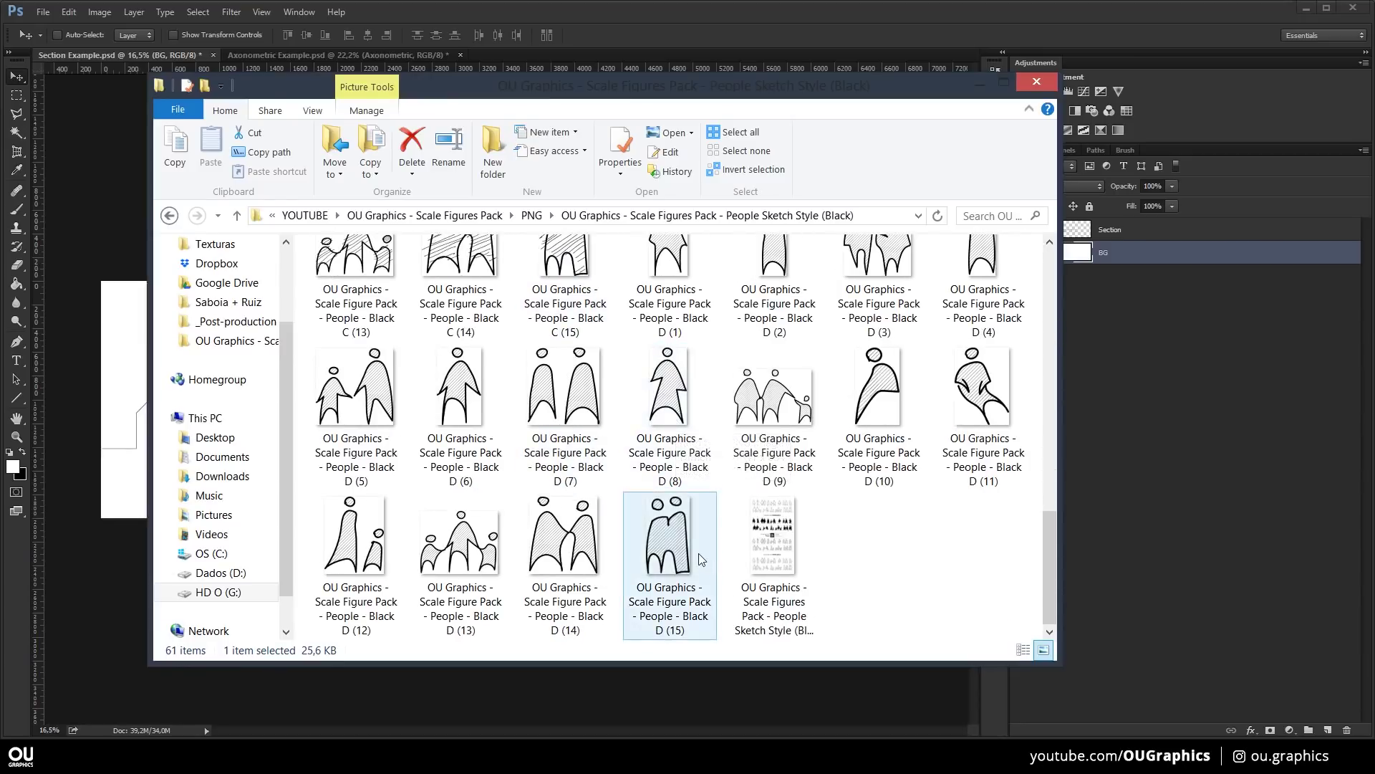
{"action": "double_click", "coordinate": [770, 540]}
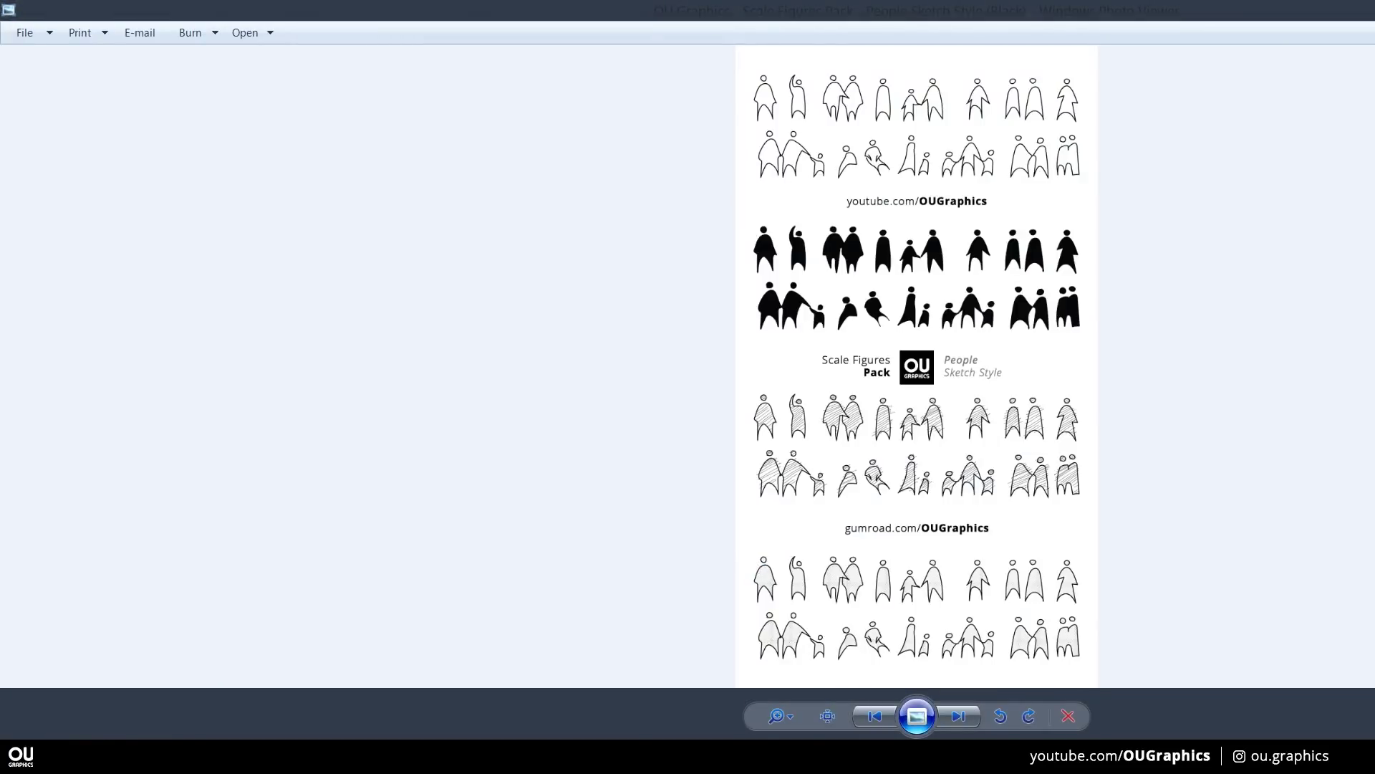
{"action": "left_click_drag", "start_coordinate": [865, 10], "coordinate": [757, 33]}
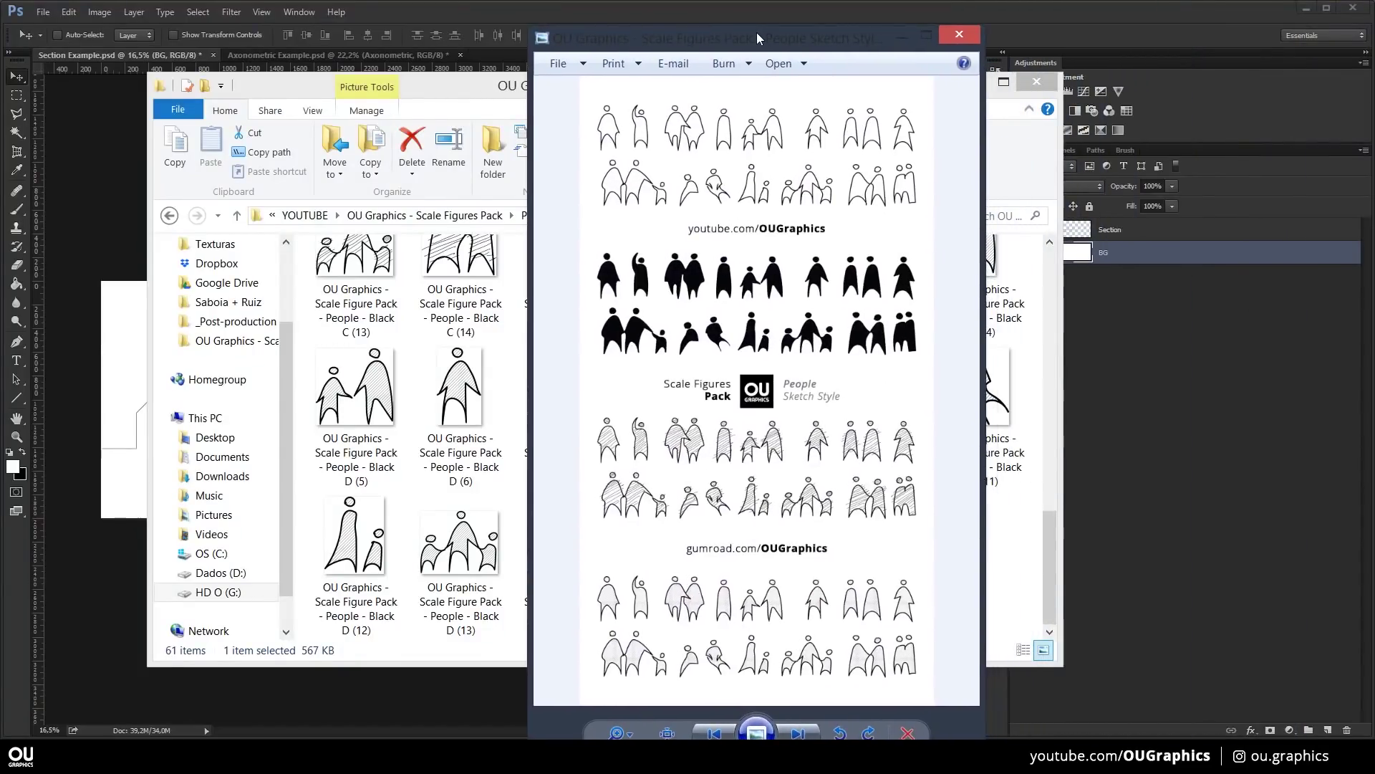
{"action": "left_click", "coordinate": [959, 34]}
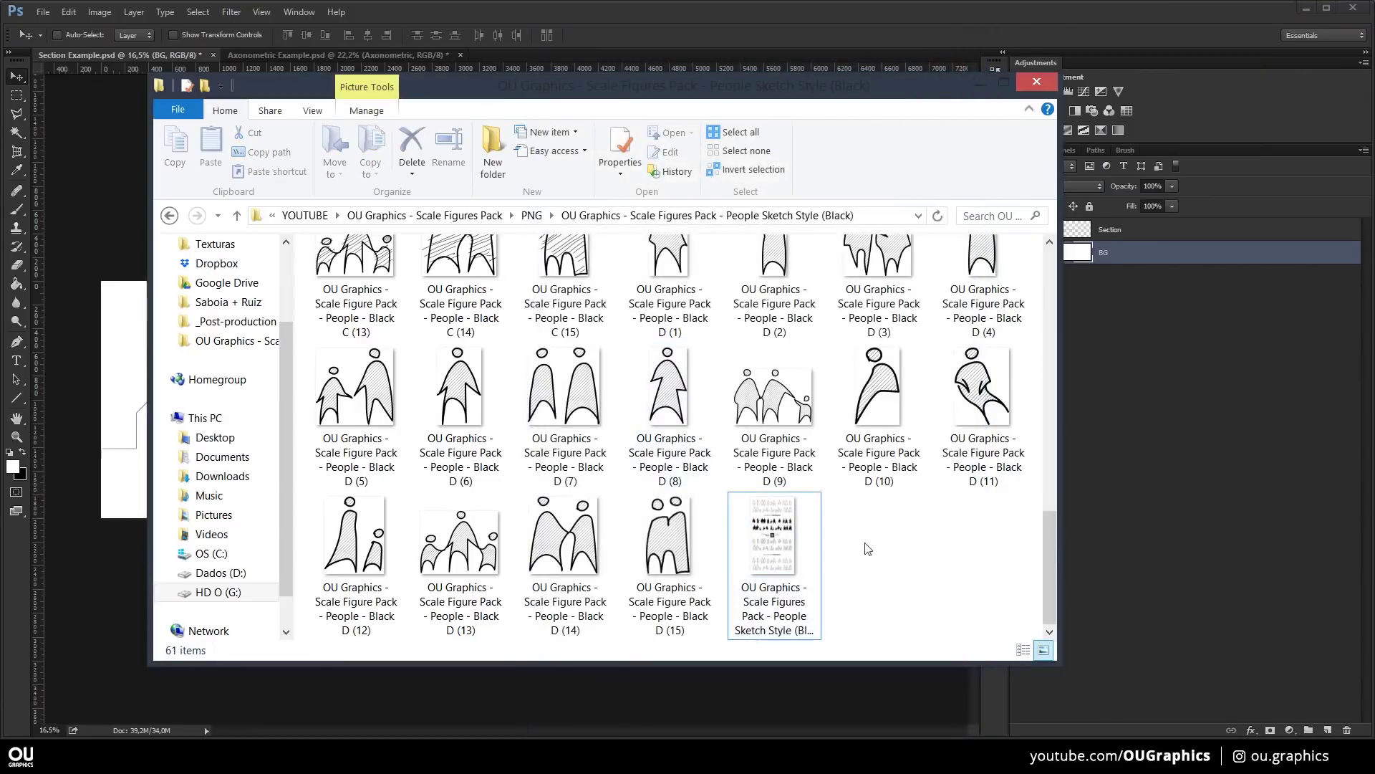
- Place the solid black standing figure Black B (1) into the Section Example document
{"action": "scroll", "coordinate": [868, 549], "scroll_direction": "up", "scroll_amount": 10}
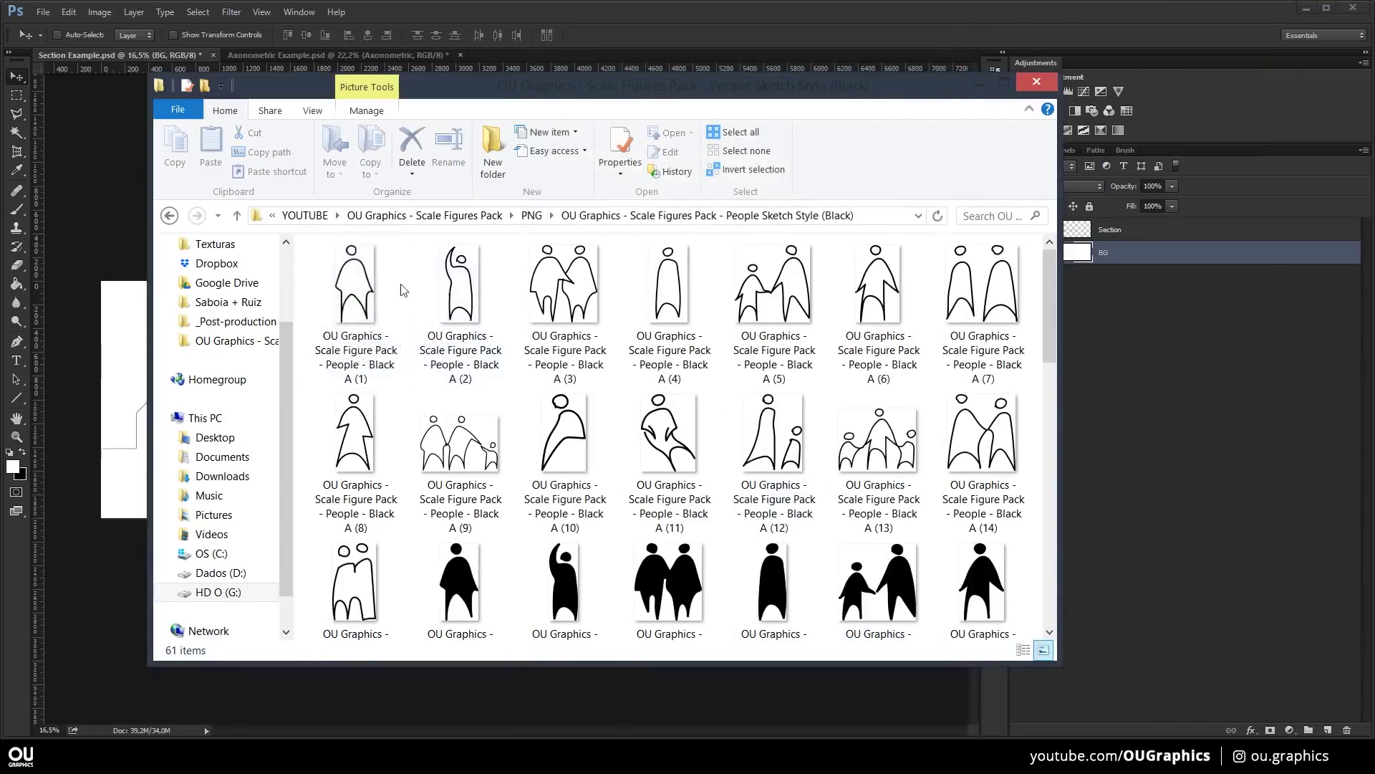
{"action": "scroll", "coordinate": [403, 290], "scroll_direction": "down", "scroll_amount": 3}
{"action": "left_click_drag", "start_coordinate": [458, 401], "coordinate": [561, 384]}
{"action": "key", "text": "Return"}
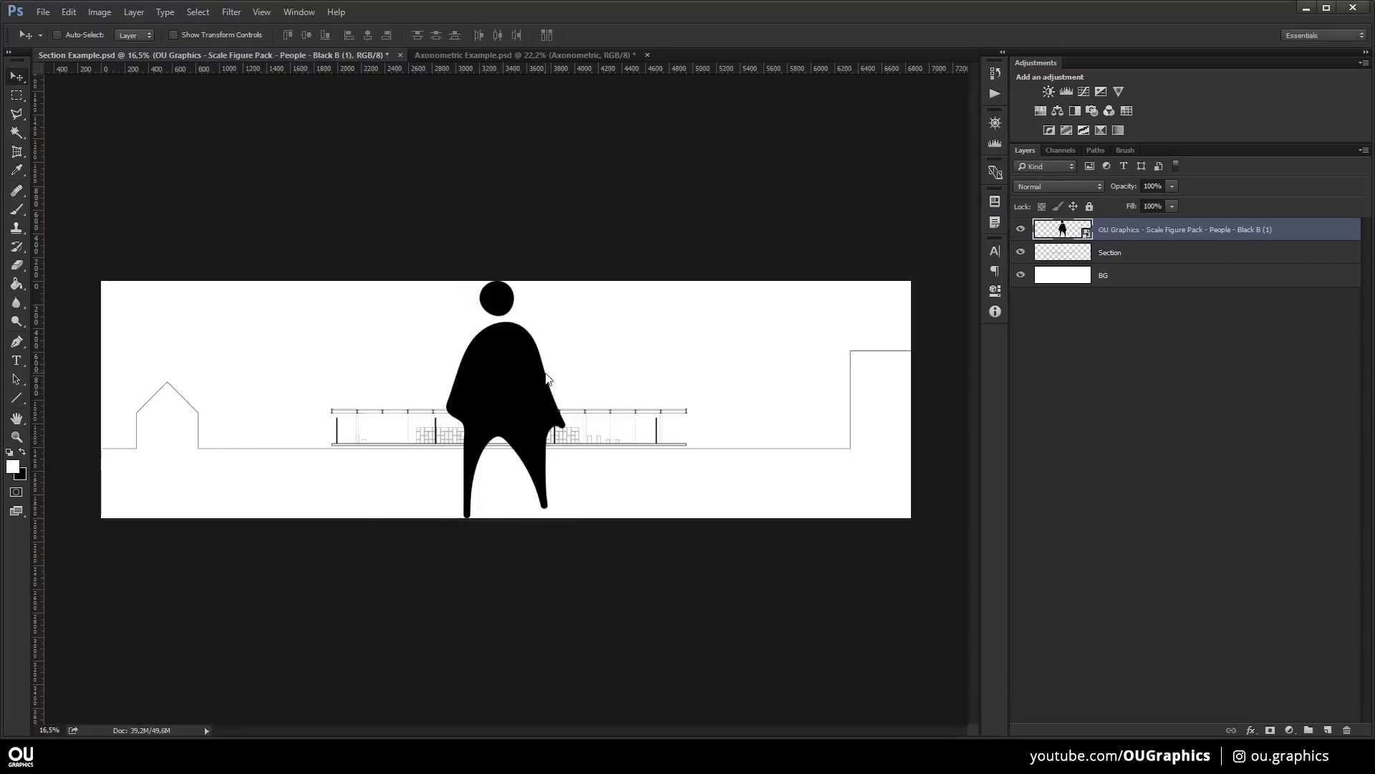
- Place the figures Black B (3), B (4), B (9), B (10) and B (14) together into the section document
{"action": "key", "text": "alt+Tab"}
{"action": "left_click", "coordinate": [670, 390]}
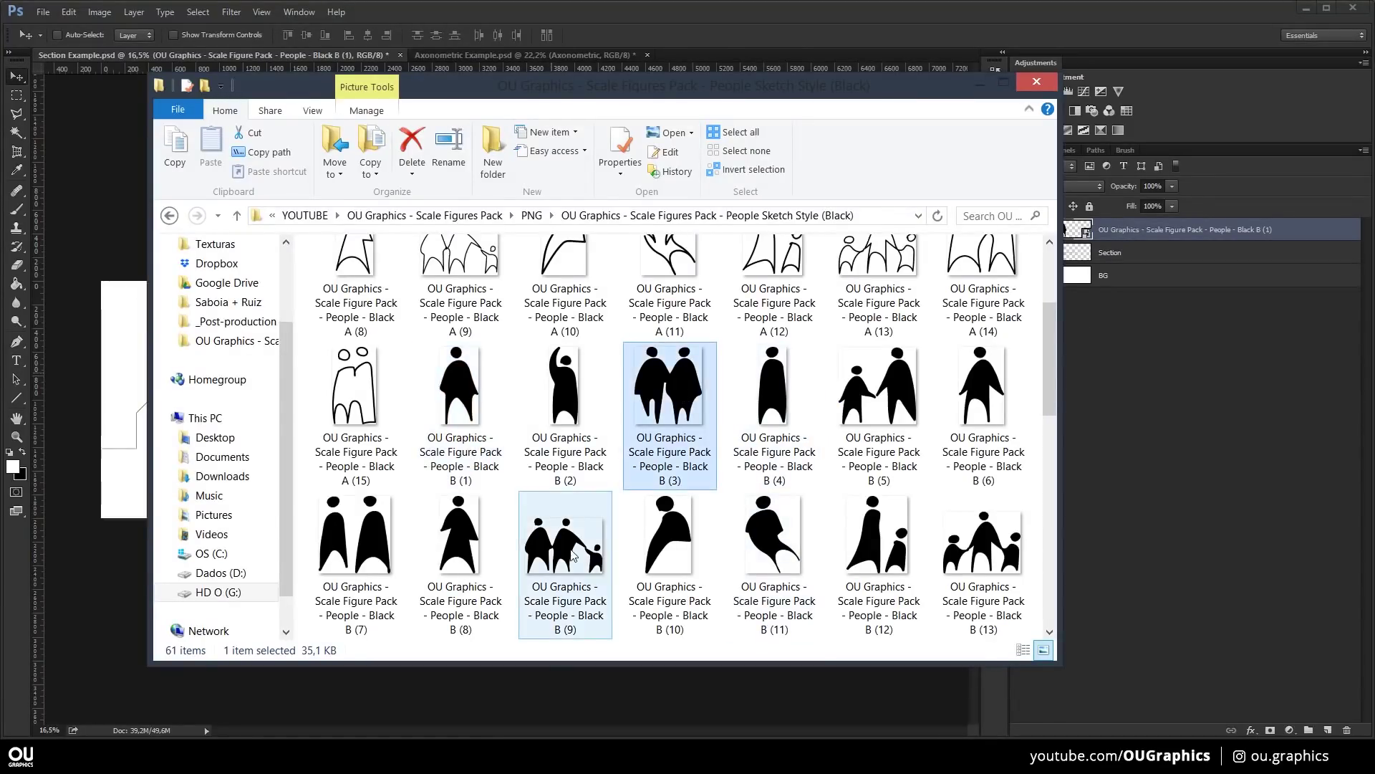
{"action": "left_click", "coordinate": [573, 554], "text": "ctrl"}
{"action": "left_click", "coordinate": [669, 534], "text": "ctrl"}
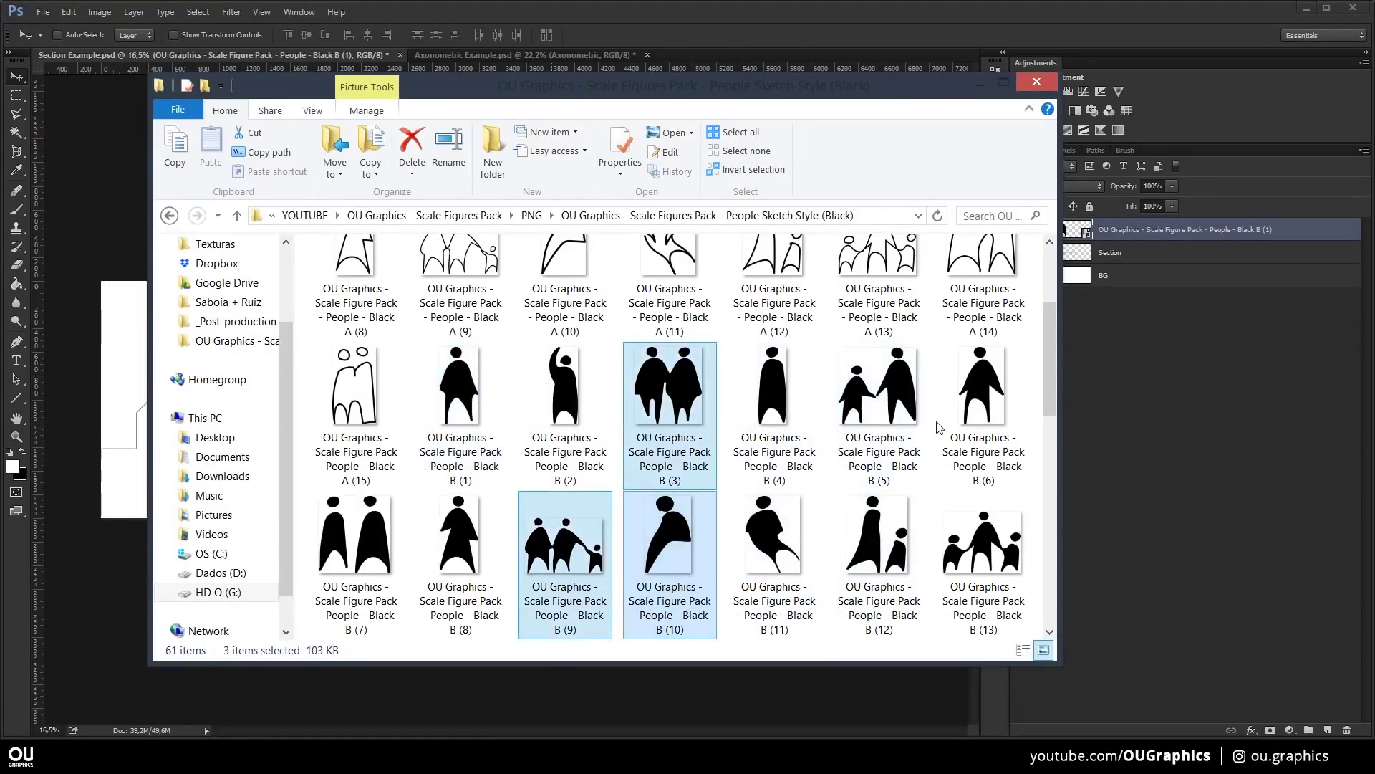
{"action": "scroll", "coordinate": [939, 427], "scroll_direction": "down", "scroll_amount": 1}
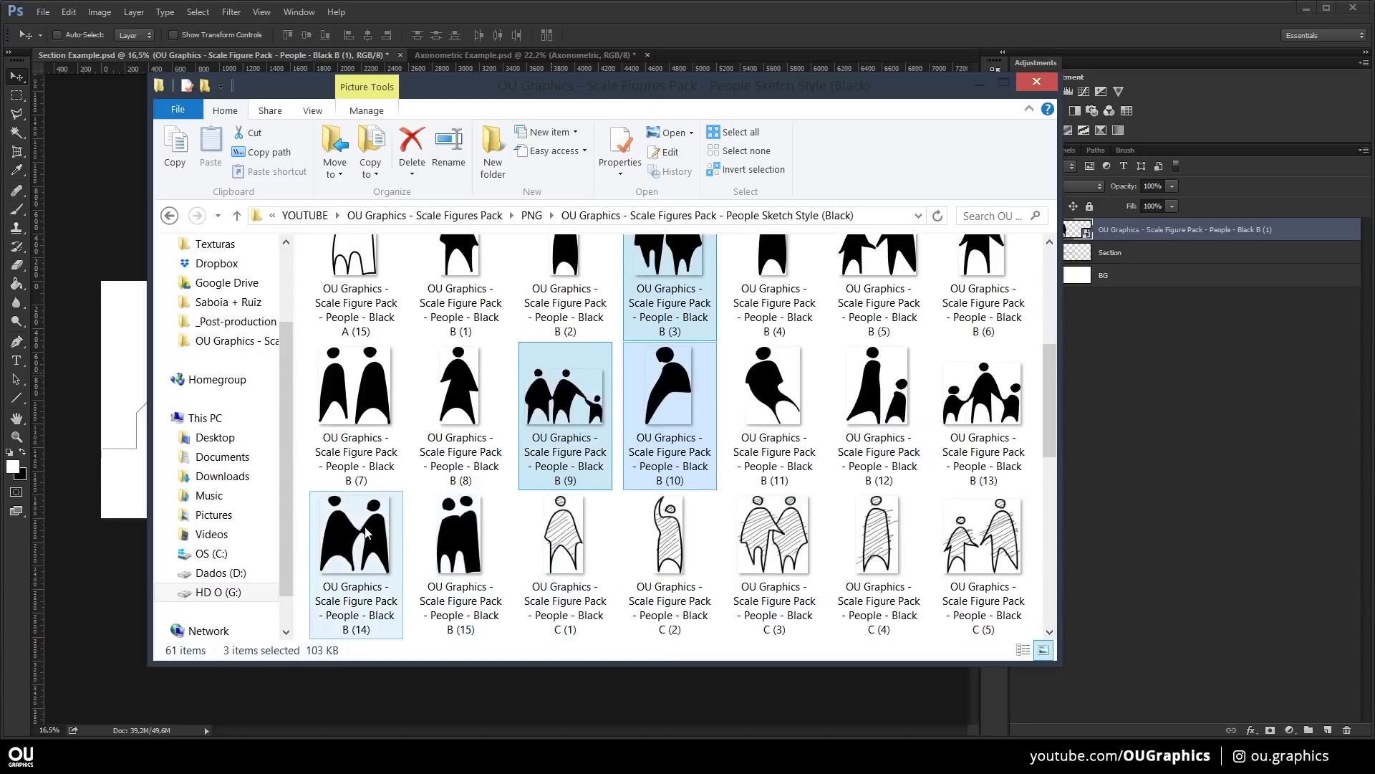
{"action": "scroll", "coordinate": [366, 531], "scroll_direction": "up", "scroll_amount": 1}
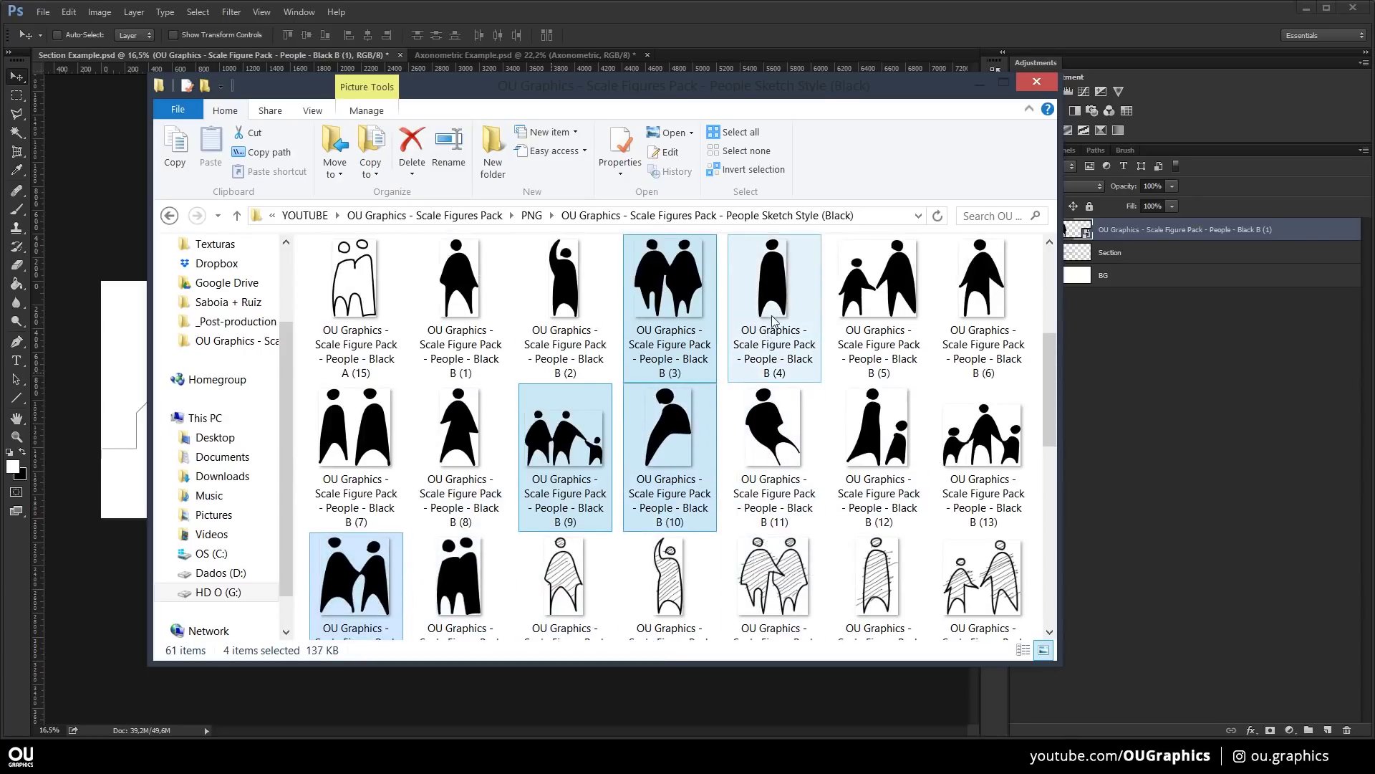
{"action": "left_click", "coordinate": [745, 358], "text": "ctrl"}
{"action": "left_click_drag", "start_coordinate": [745, 358], "coordinate": [589, 433]}
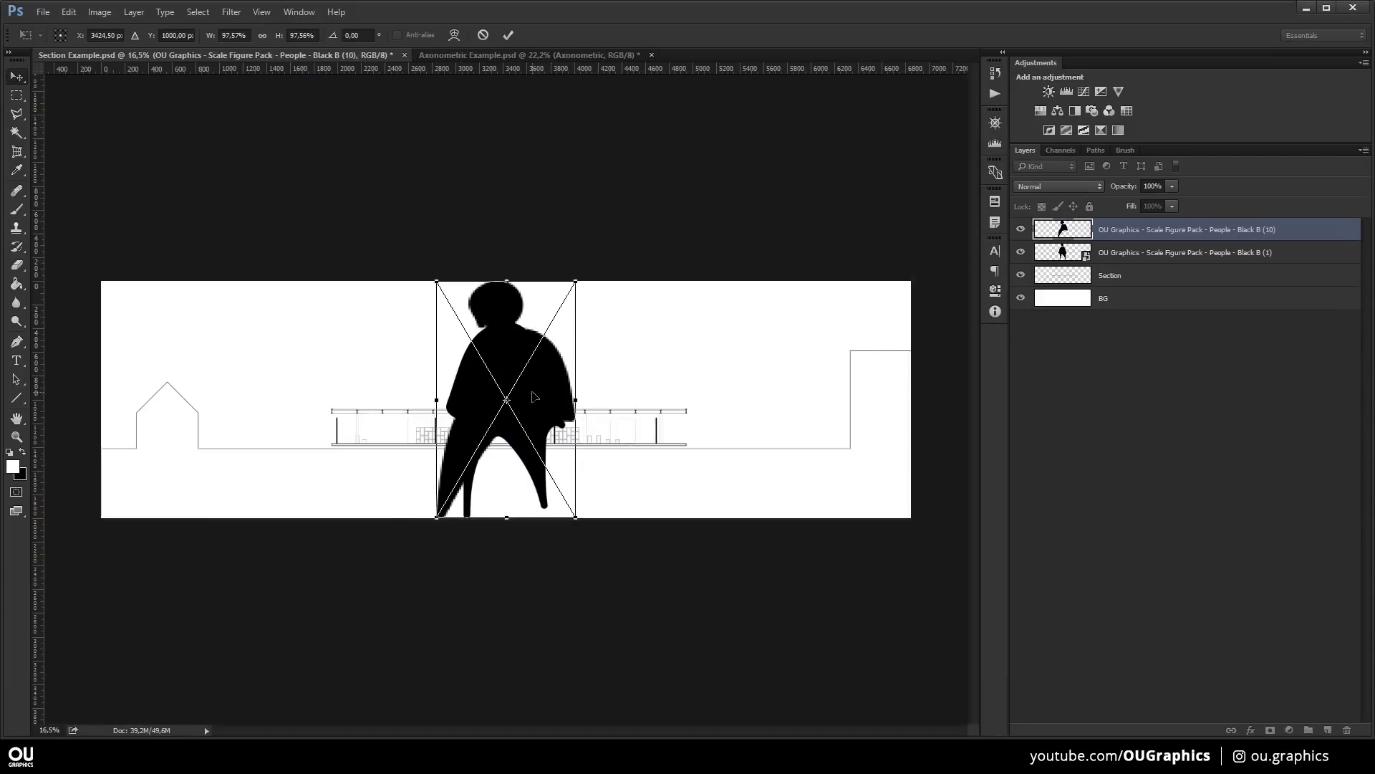
{"action": "key", "text": "Return"}
{"action": "key", "text": "Return"}
{"action": "key", "text": "Return"}
{"action": "key", "text": "Return"}
{"action": "key", "text": "Return"}
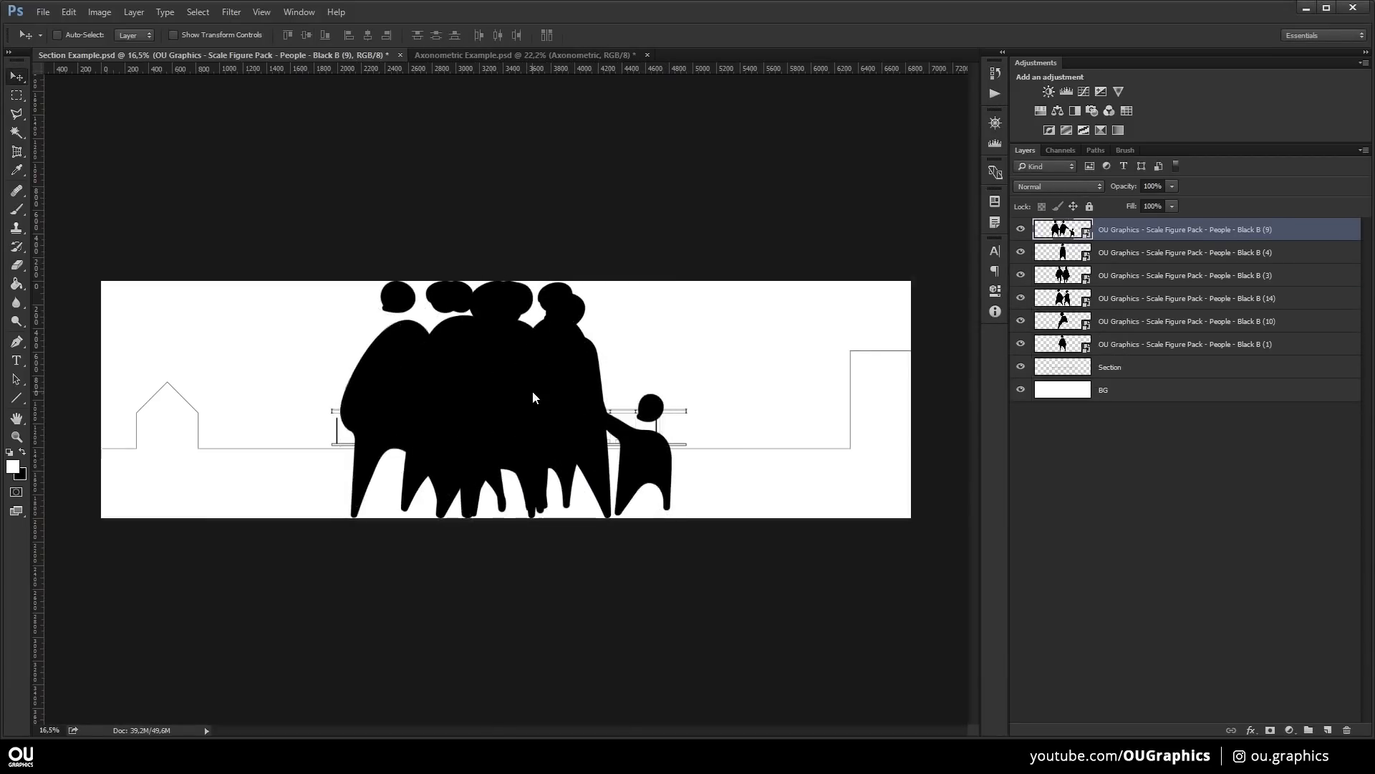
- Scale all six figure layers down together and move them onto the ground line just left of the pavilion
{"action": "left_click", "coordinate": [1132, 346], "text": "shift"}
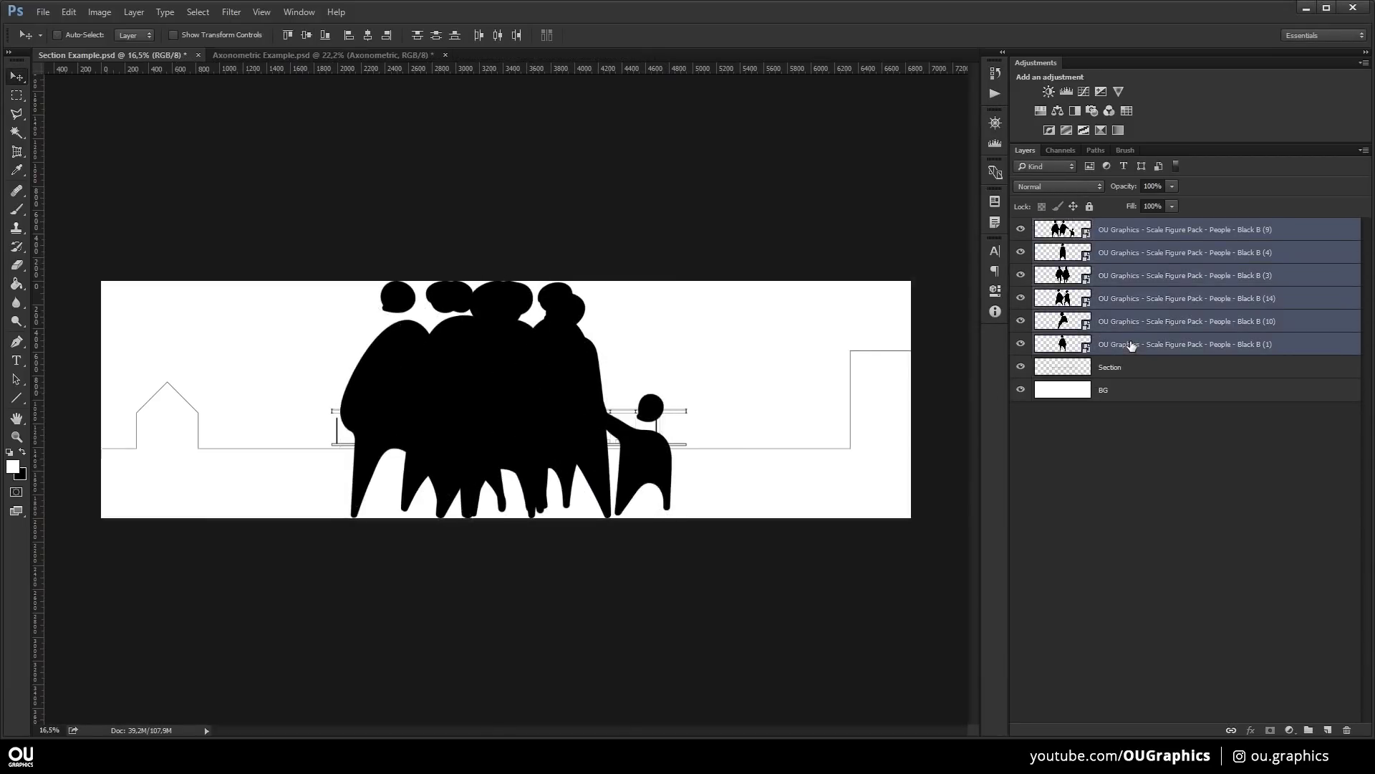
{"action": "key", "text": "ctrl+t"}
{"action": "left_click_drag", "start_coordinate": [672, 283], "coordinate": [538, 374]}
{"action": "key", "text": "Return"}
{"action": "left_click_drag", "start_coordinate": [529, 408], "coordinate": [331, 434]}
- Scale the six figure layers down further to human height relative to the pavilion, with their feet on the ground line
{"action": "scroll", "coordinate": [337, 436], "scroll_direction": "up", "scroll_amount": 6}
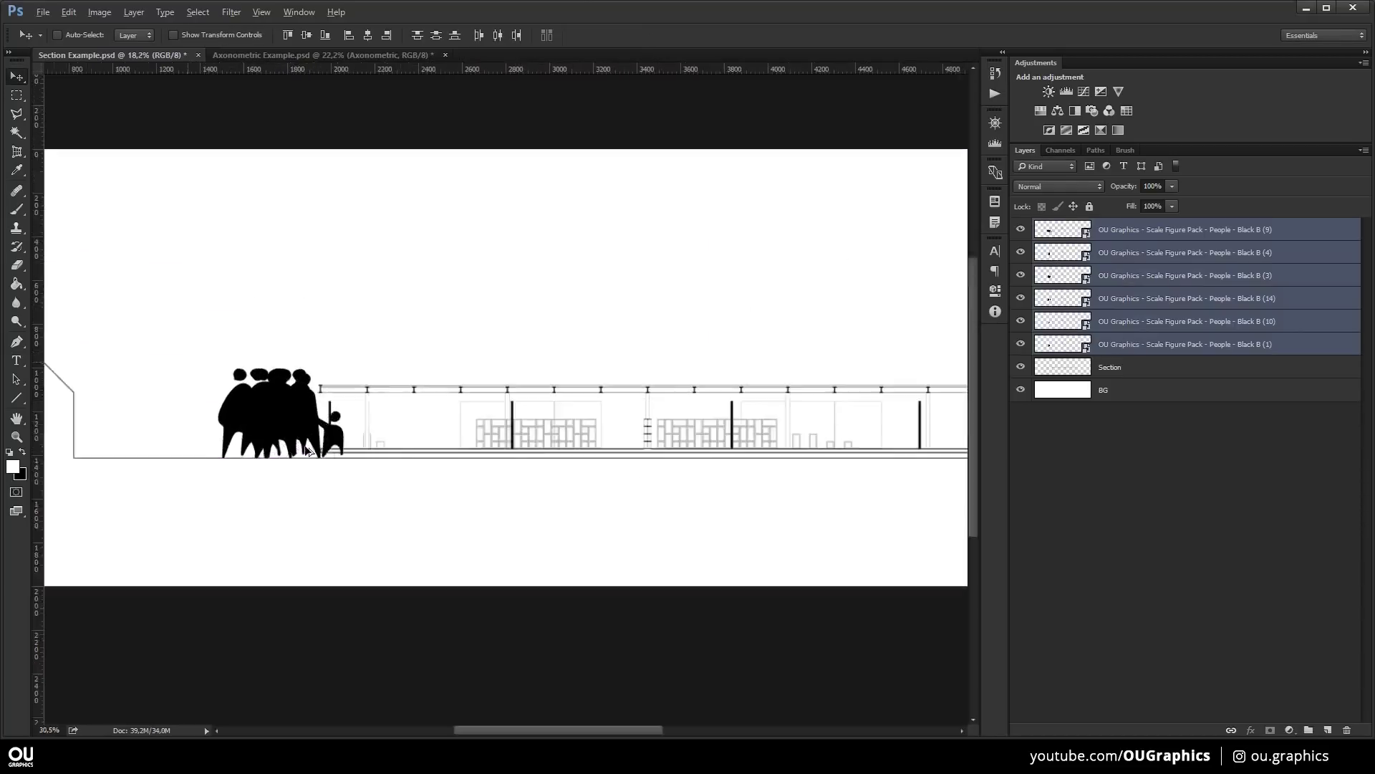
{"action": "scroll", "coordinate": [307, 451], "scroll_direction": "up", "scroll_amount": 5}
{"action": "key", "text": "ctrl+t"}
{"action": "left_click_drag", "start_coordinate": [575, 189], "coordinate": [344, 351]}
{"action": "key", "text": "Return"}
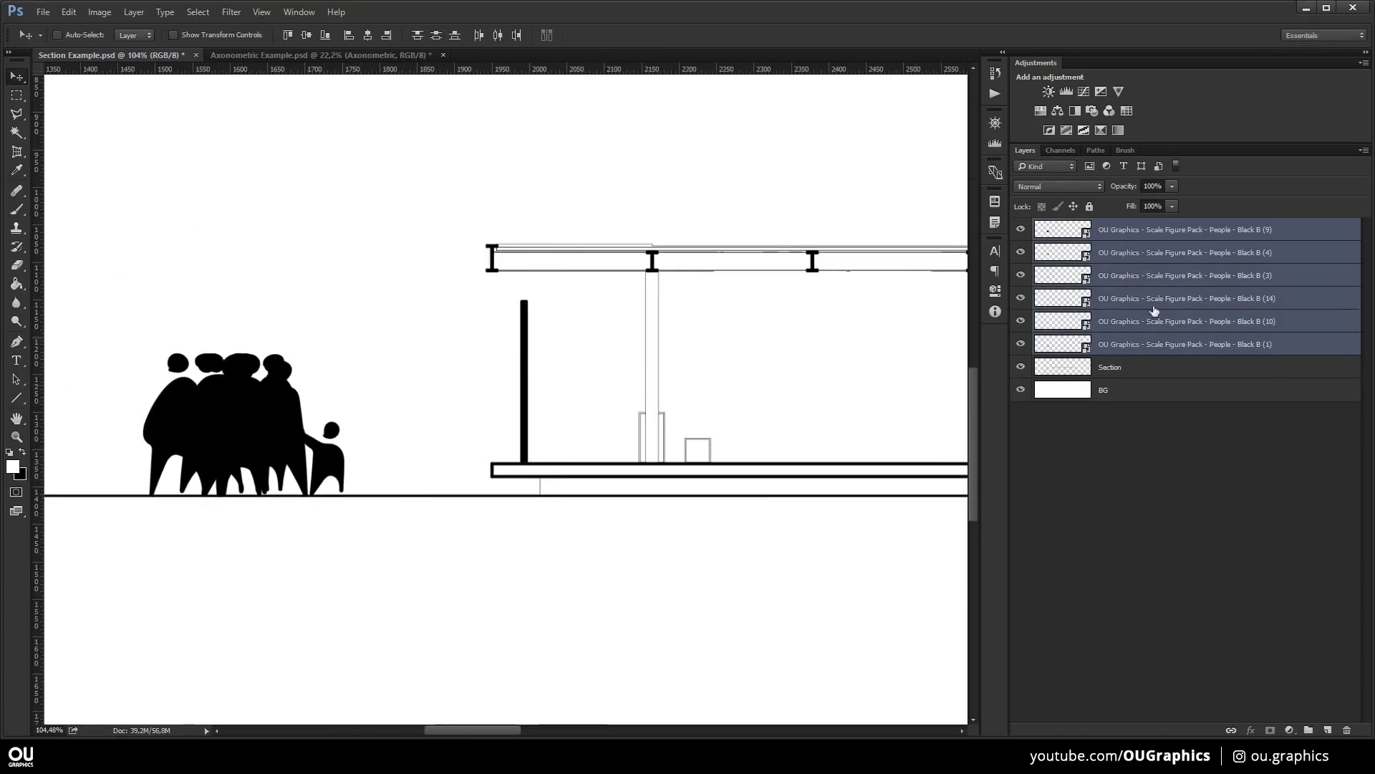
- Spread the six figures along the section, placing B (1) and B (10) inside the pavilion and the others outside on the ground line
{"action": "left_click", "coordinate": [1154, 229]}
{"action": "left_click_drag", "start_coordinate": [276, 380], "coordinate": [639, 380]}
{"action": "scroll", "coordinate": [638, 381], "scroll_direction": "down", "scroll_amount": 8}
{"action": "left_click_drag", "start_coordinate": [806, 394], "coordinate": [399, 399]}
{"action": "left_click_drag", "start_coordinate": [564, 380], "coordinate": [224, 390]}
{"action": "left_click_drag", "start_coordinate": [224, 406], "coordinate": [904, 407]}
{"action": "left_click_drag", "start_coordinate": [423, 391], "coordinate": [397, 368]}
{"action": "left_click_drag", "start_coordinate": [240, 401], "coordinate": [878, 373]}
{"action": "left_click_drag", "start_coordinate": [820, 359], "coordinate": [788, 358]}
{"action": "scroll", "coordinate": [645, 372], "scroll_direction": "up", "scroll_amount": 6}
{"action": "left_click_drag", "start_coordinate": [630, 372], "coordinate": [724, 372]}
{"action": "left_click", "coordinate": [568, 371], "text": "ctrl"}
{"action": "left_click_drag", "start_coordinate": [583, 372], "coordinate": [313, 352]}
{"action": "scroll", "coordinate": [401, 405], "scroll_direction": "down", "scroll_amount": 6}
{"action": "left_click_drag", "start_coordinate": [888, 402], "coordinate": [401, 409]}
- Fine-tune the positions of the standing figure B (1) and the seated figure B (10) inside the pavilion
{"action": "left_click", "coordinate": [513, 381], "text": "ctrl"}
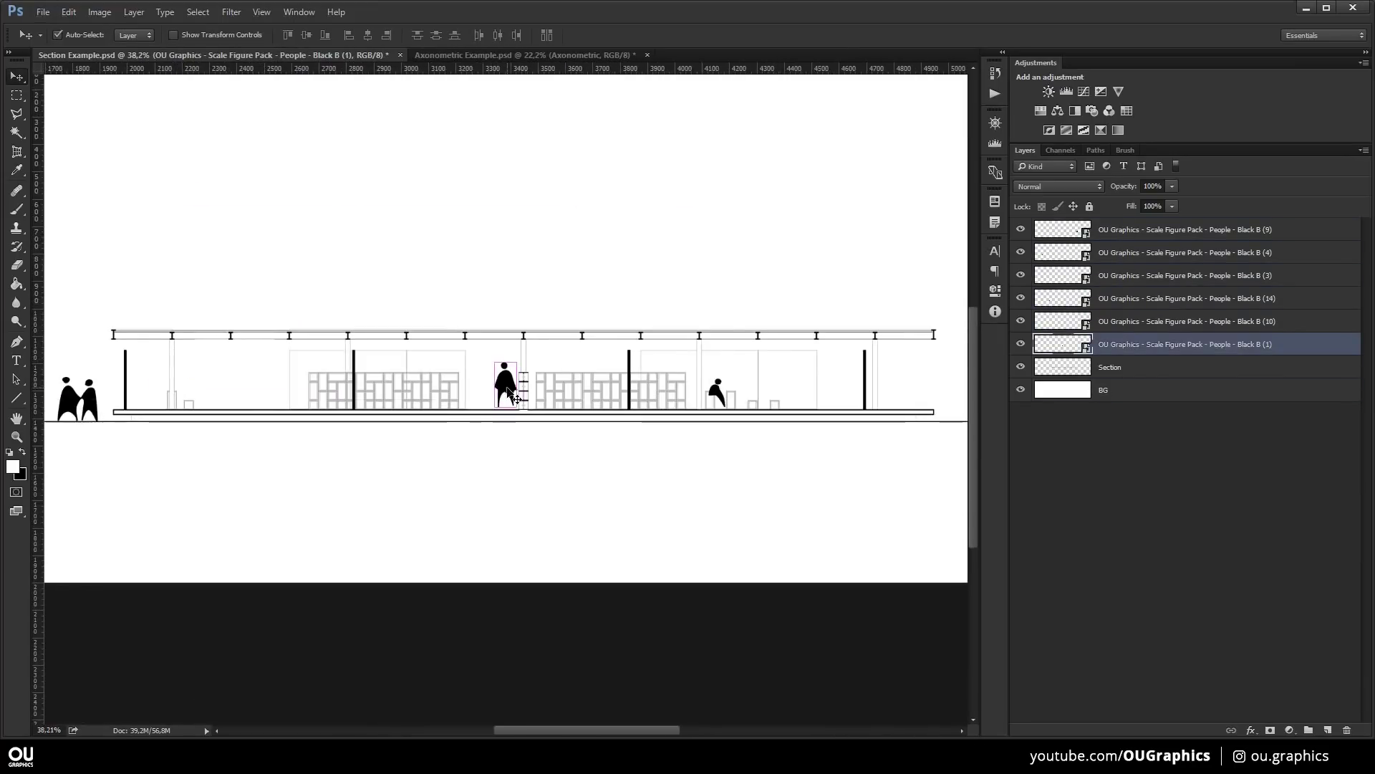
{"action": "scroll", "coordinate": [506, 393], "scroll_direction": "up", "scroll_amount": 10}
{"action": "left_click_drag", "start_coordinate": [531, 382], "coordinate": [498, 380]}
{"action": "scroll", "coordinate": [511, 371], "scroll_direction": "down", "scroll_amount": 8}
{"action": "scroll", "coordinate": [808, 377], "scroll_direction": "up", "scroll_amount": 3}
{"action": "left_click_drag", "start_coordinate": [804, 379], "coordinate": [614, 357]}
{"action": "scroll", "coordinate": [888, 408], "scroll_direction": "down", "scroll_amount": 8}
{"action": "scroll", "coordinate": [601, 362], "scroll_direction": "down", "scroll_amount": 2}
{"action": "scroll", "coordinate": [571, 379], "scroll_direction": "up", "scroll_amount": 1}
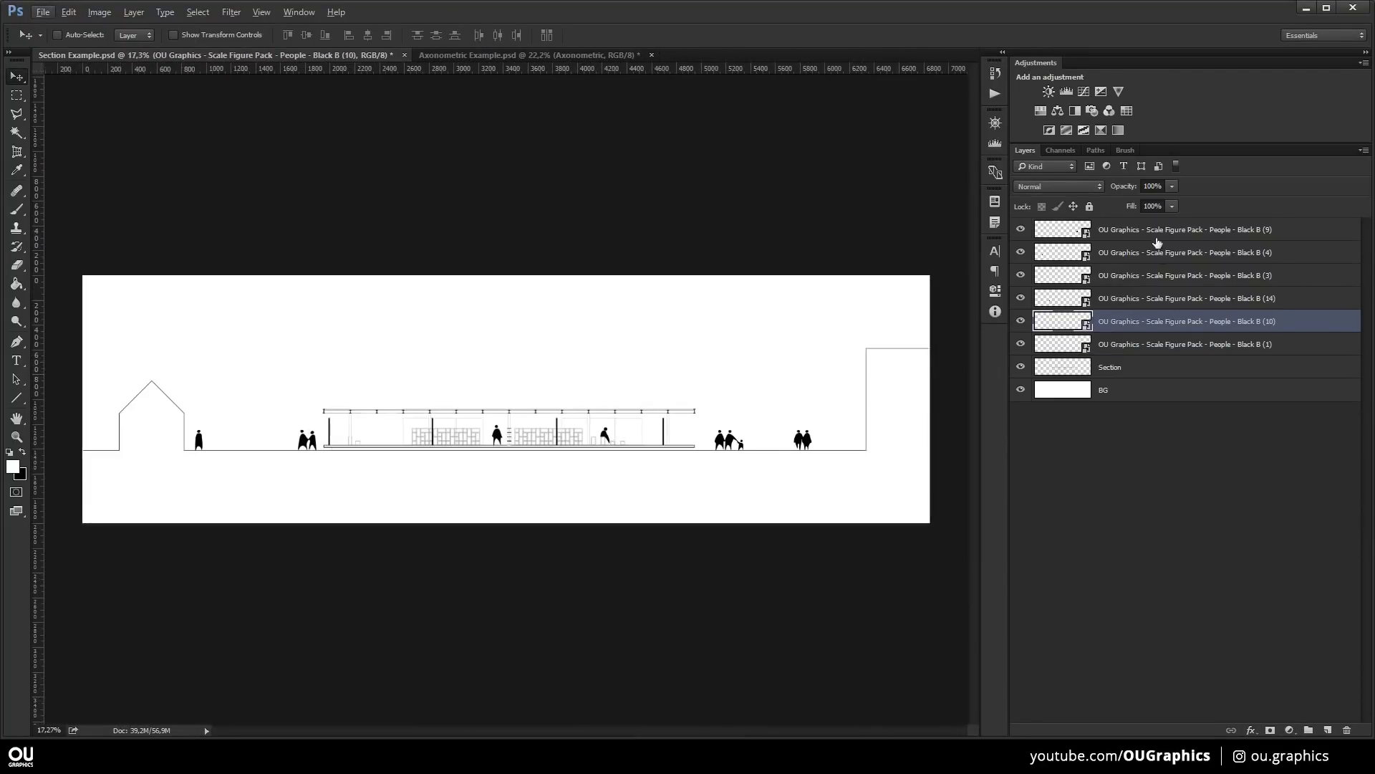
- Group the six figure layers as People and give the group a red colour label
{"action": "left_click", "coordinate": [1119, 348]}
{"action": "left_click", "coordinate": [1146, 230], "text": "shift"}
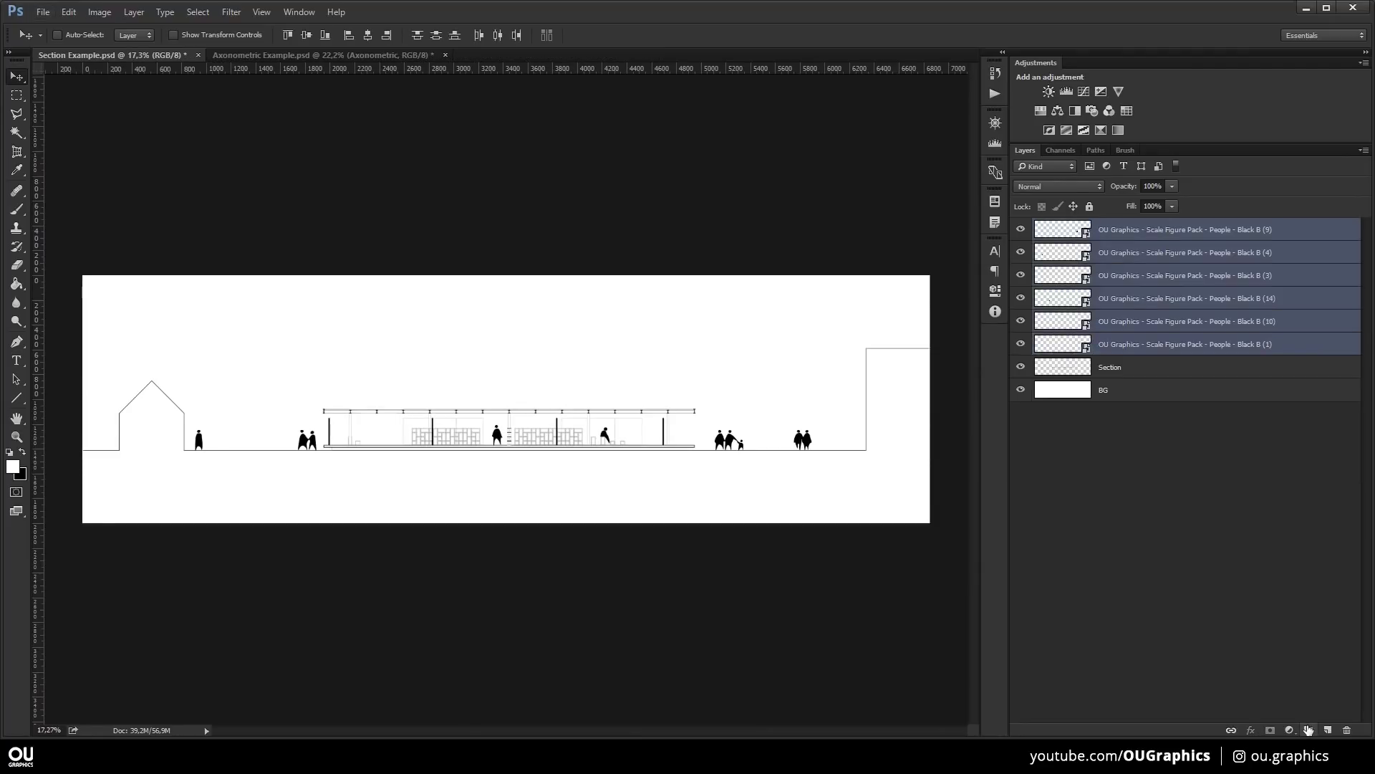
{"action": "left_click", "coordinate": [1308, 729]}
{"action": "left_click", "coordinate": [1039, 227]}
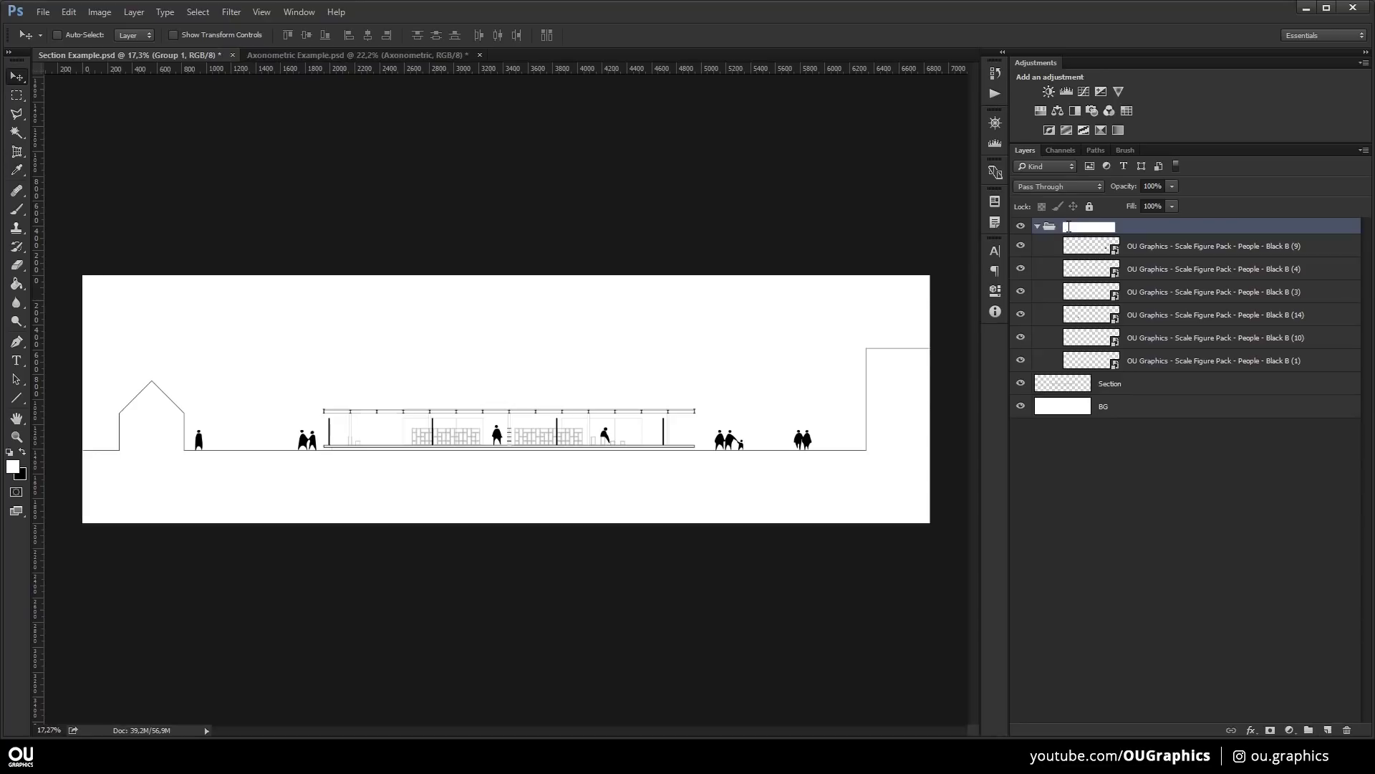
{"action": "right_click", "coordinate": [1024, 227]}
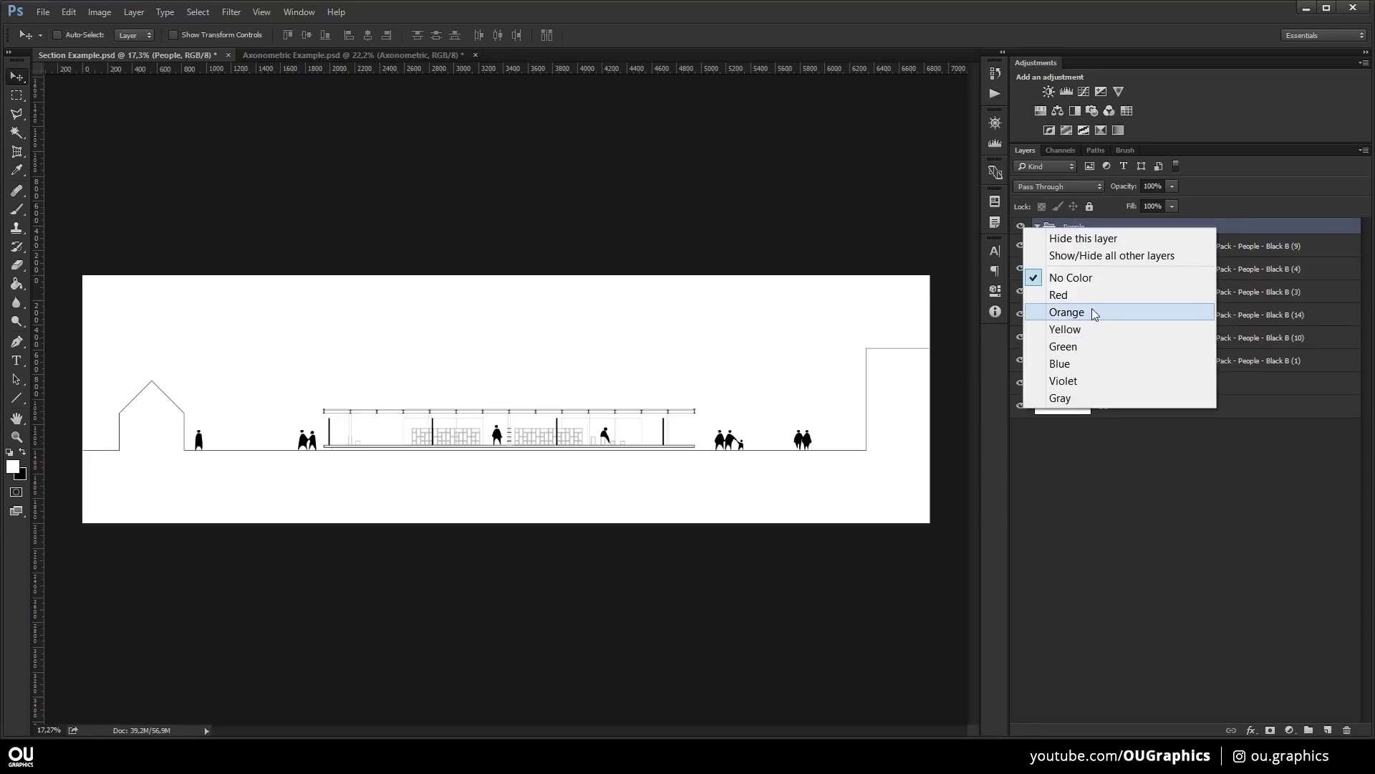
{"action": "left_click", "coordinate": [1092, 294]}
- Add a new layer clipped to the People group and fill it with an orange-red foreground colour
{"action": "key", "text": "ctrl+0"}
{"action": "left_click", "coordinate": [1323, 731]}
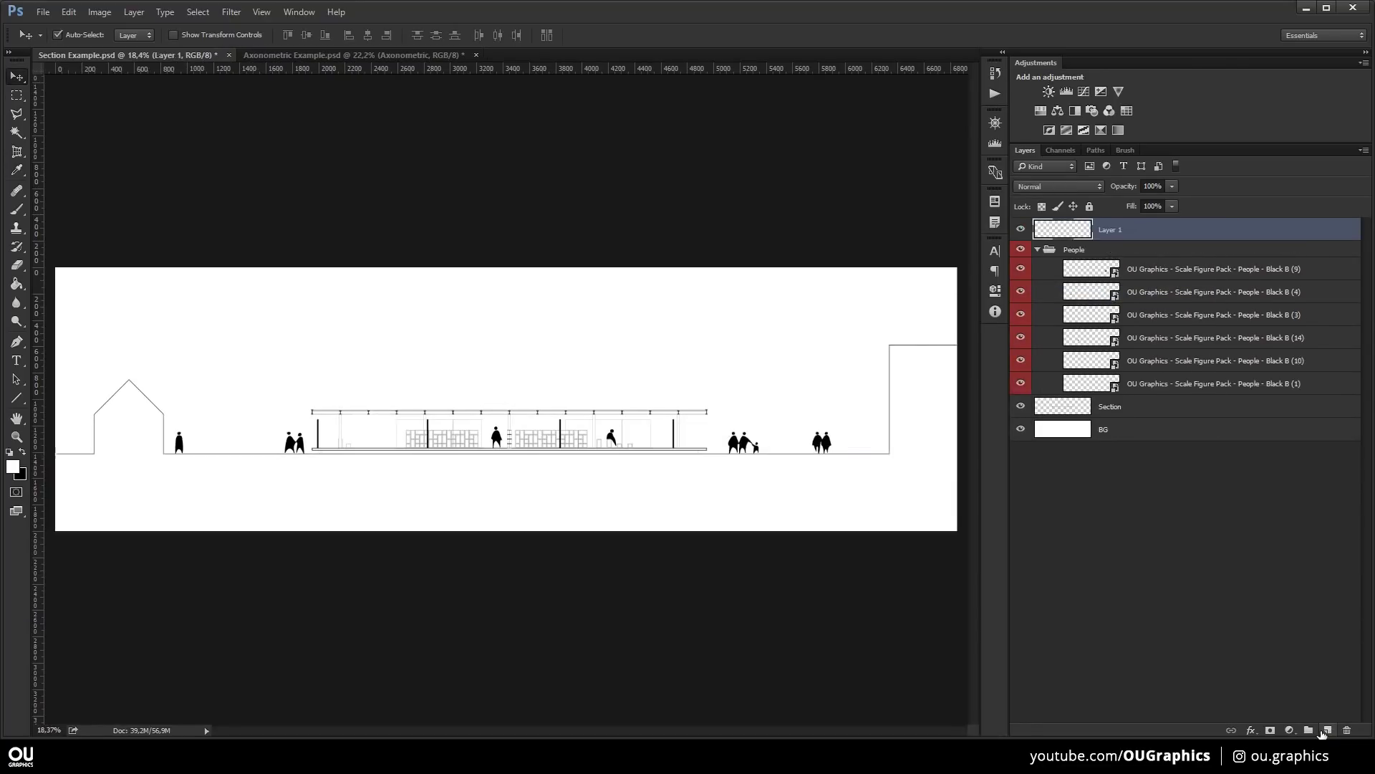
{"action": "left_click", "coordinate": [15, 467]}
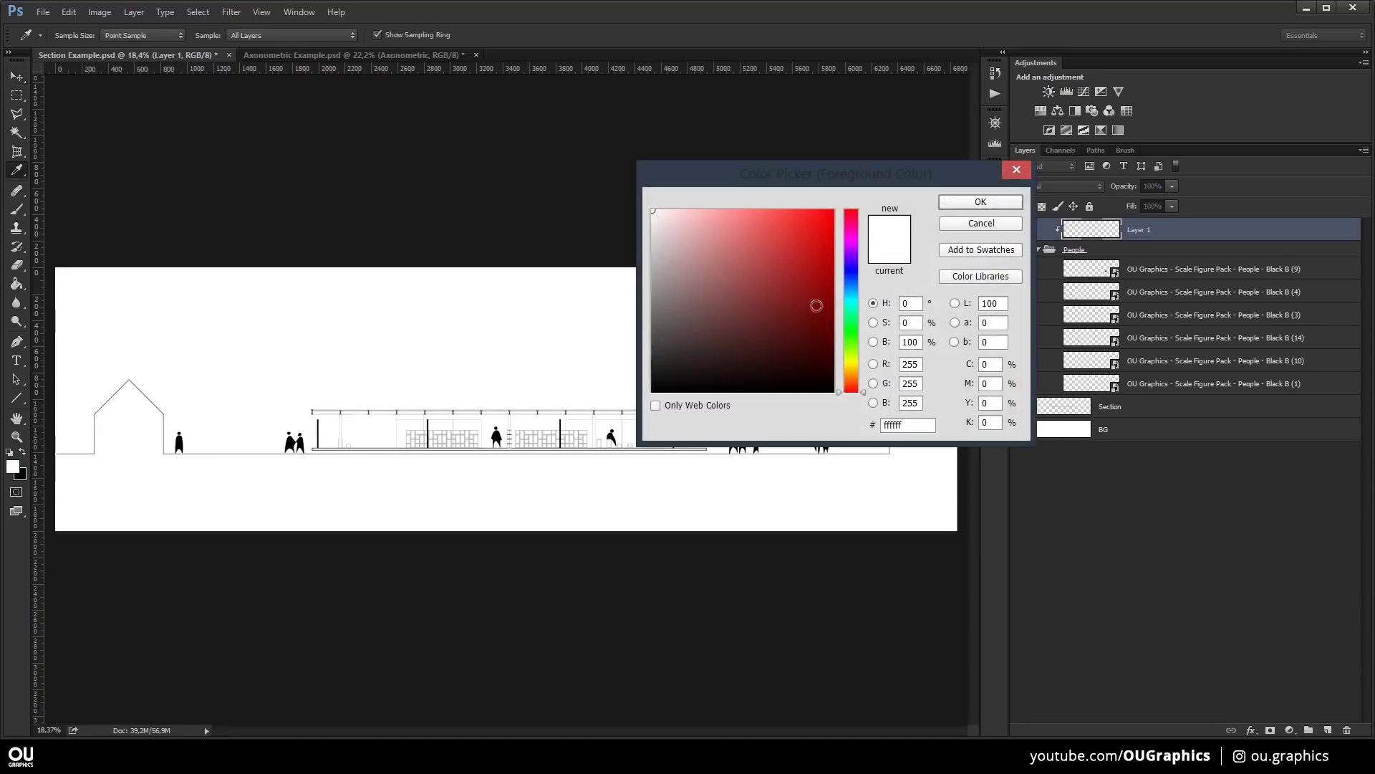
{"action": "left_click", "coordinate": [770, 250]}
{"action": "left_click_drag", "start_coordinate": [863, 387], "coordinate": [861, 387]}
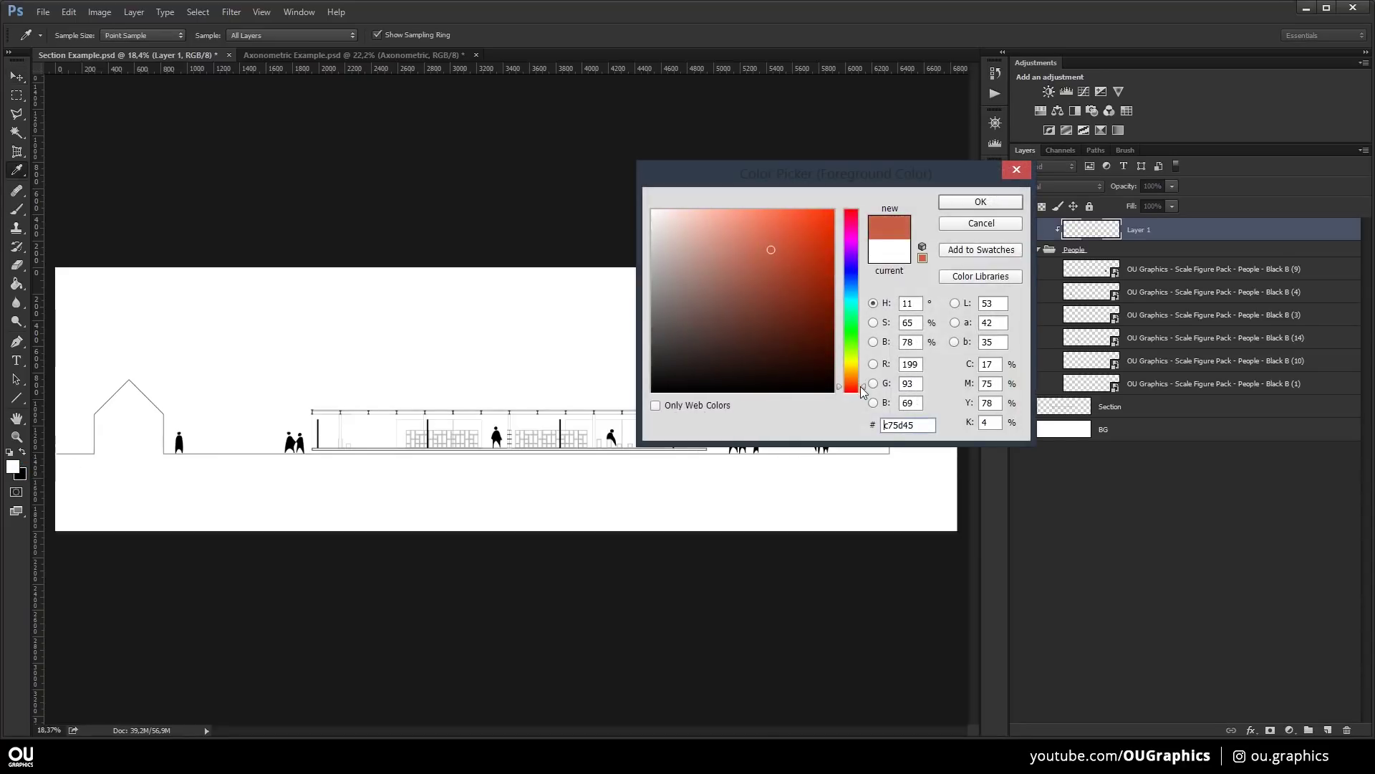
{"action": "left_click", "coordinate": [976, 202]}
{"action": "key", "text": "alt+BackSpace"}
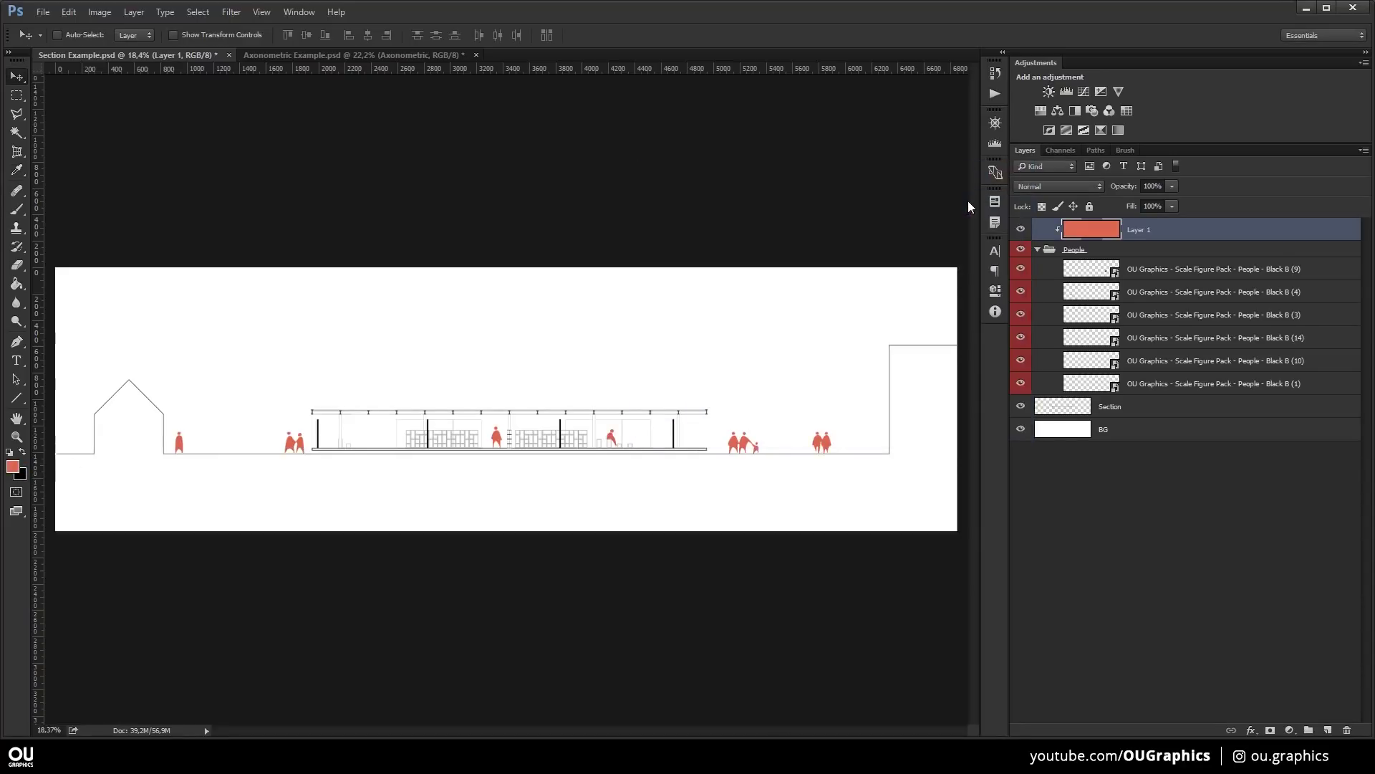
- Try shifting the hue of the clipped orange-red fill layer with Hue/Saturation
{"action": "key", "text": "ctrl+u"}
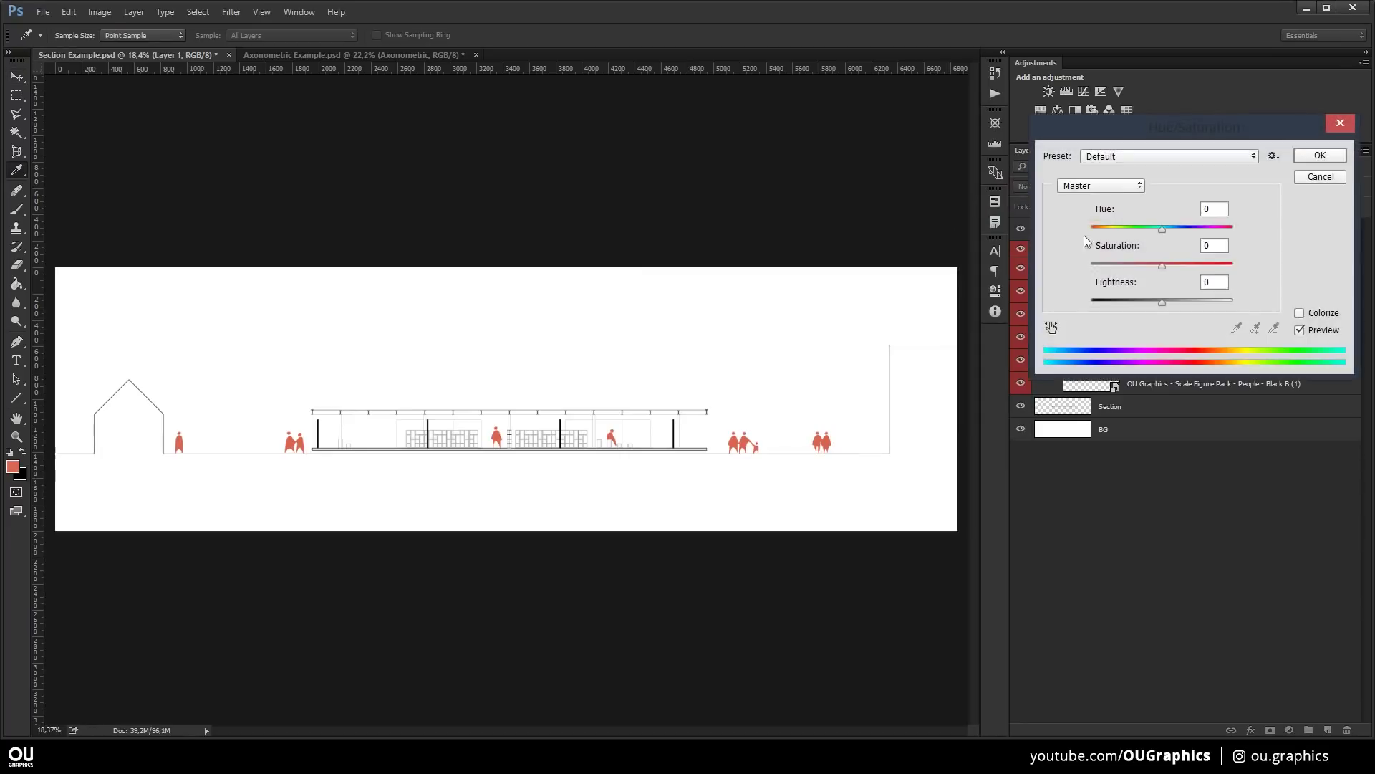
{"action": "left_click_drag", "start_coordinate": [1129, 136], "coordinate": [793, 134]}
{"action": "key", "text": "Escape"}
{"action": "left_click", "coordinate": [99, 12]}
{"action": "mouse_move", "coordinate": [129, 56]}
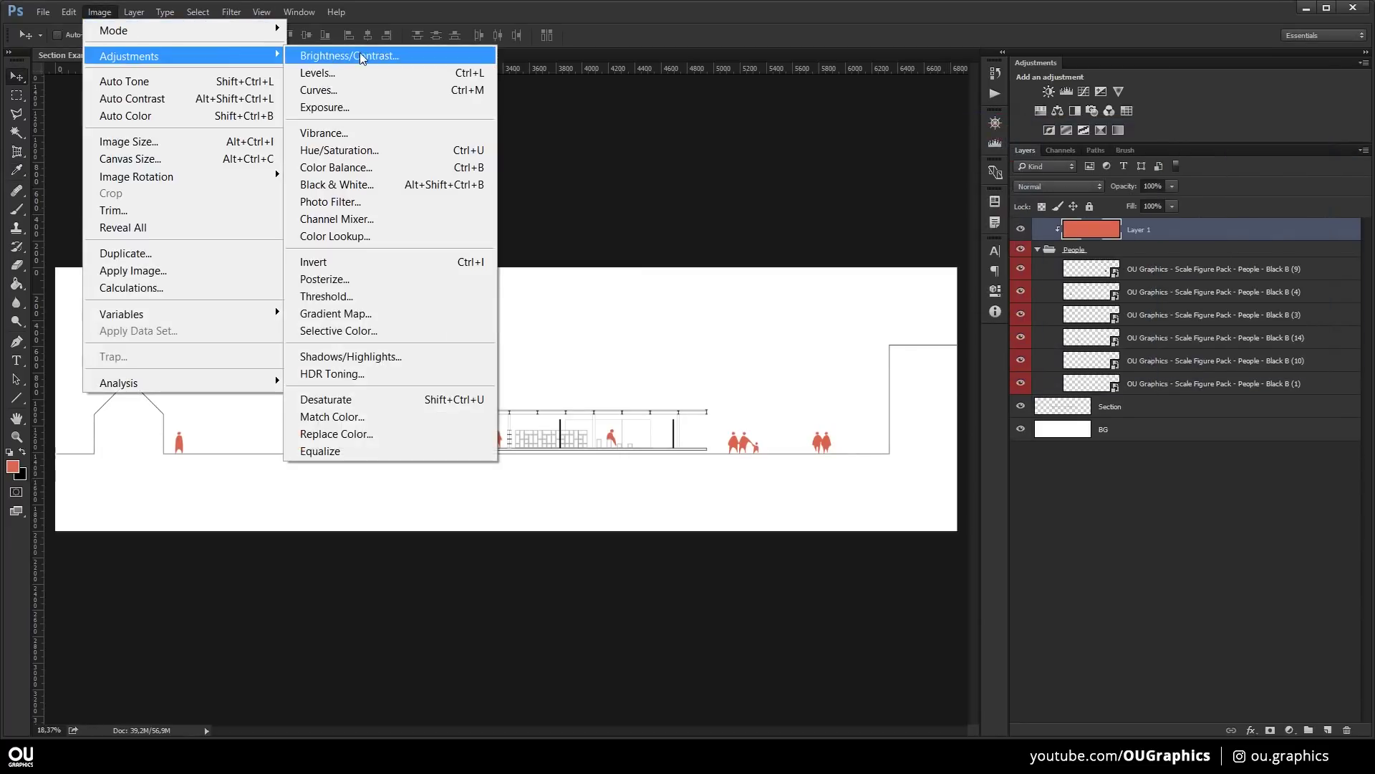
{"action": "left_click", "coordinate": [336, 150]}
{"action": "left_click_drag", "start_coordinate": [830, 229], "coordinate": [760, 233]}
{"action": "left_click", "coordinate": [976, 182]}
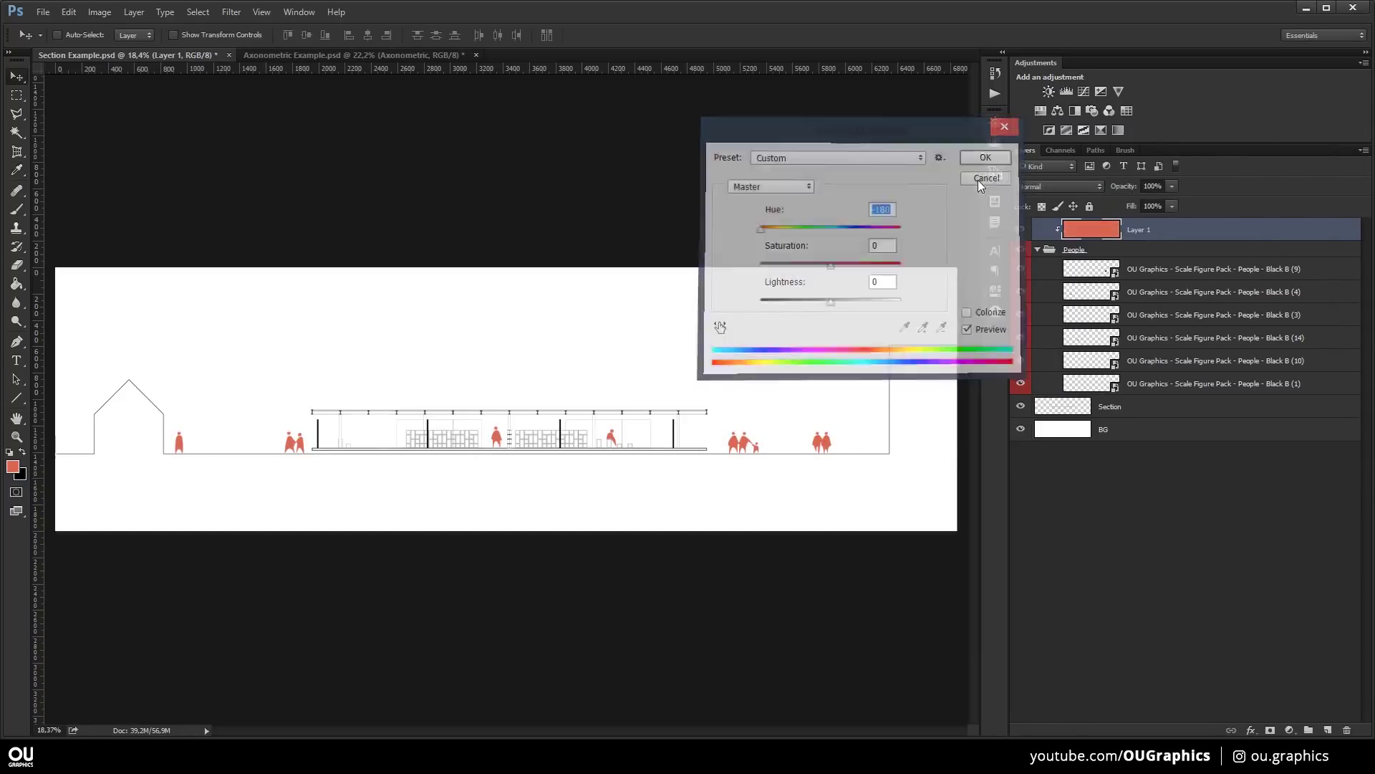
- Merge a duplicate of the People group and its colour fill into one layer, and collapse and hide the original group
{"action": "key", "text": "ctrl+minus"}
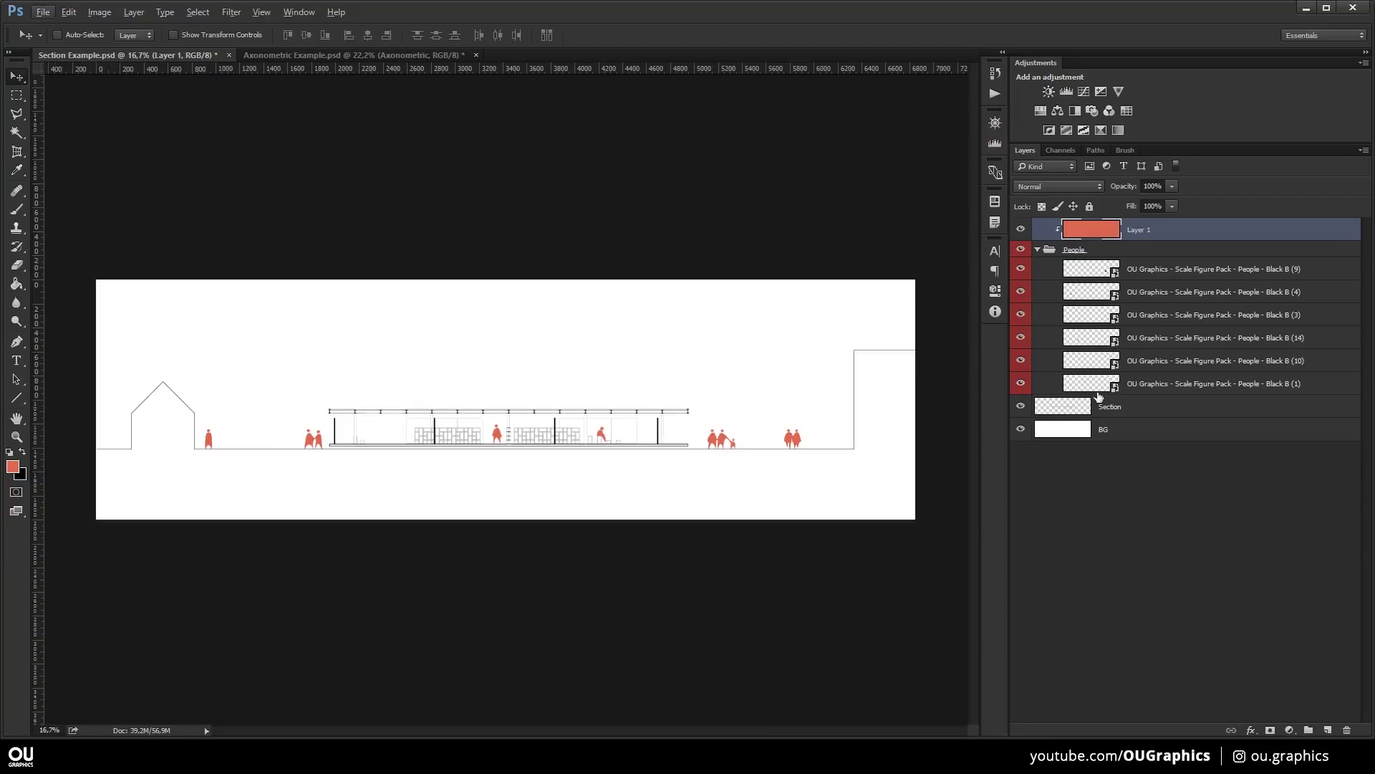
{"action": "left_click", "coordinate": [1145, 248], "text": "shift"}
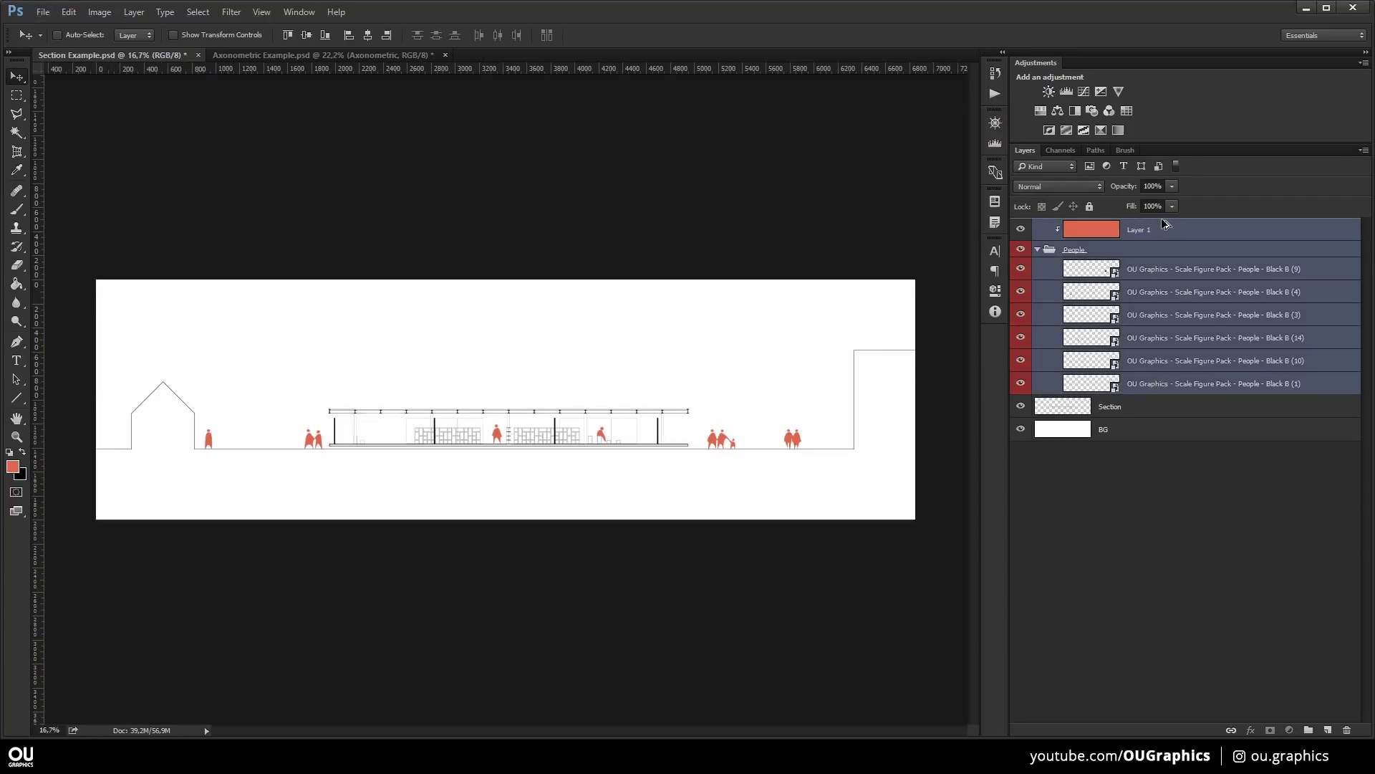
{"action": "key", "text": "ctrl+j"}
{"action": "key", "text": "ctrl+e"}
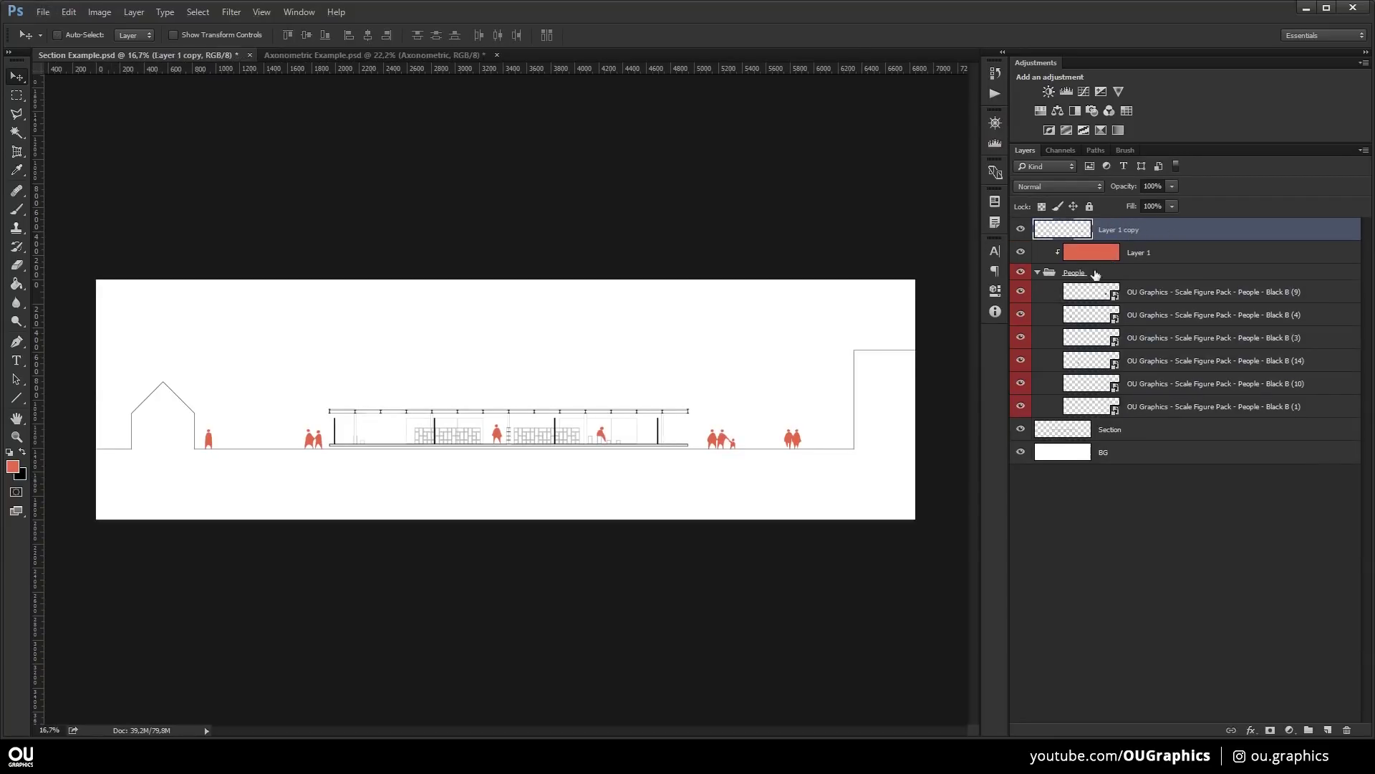
{"action": "left_click", "coordinate": [1038, 272]}
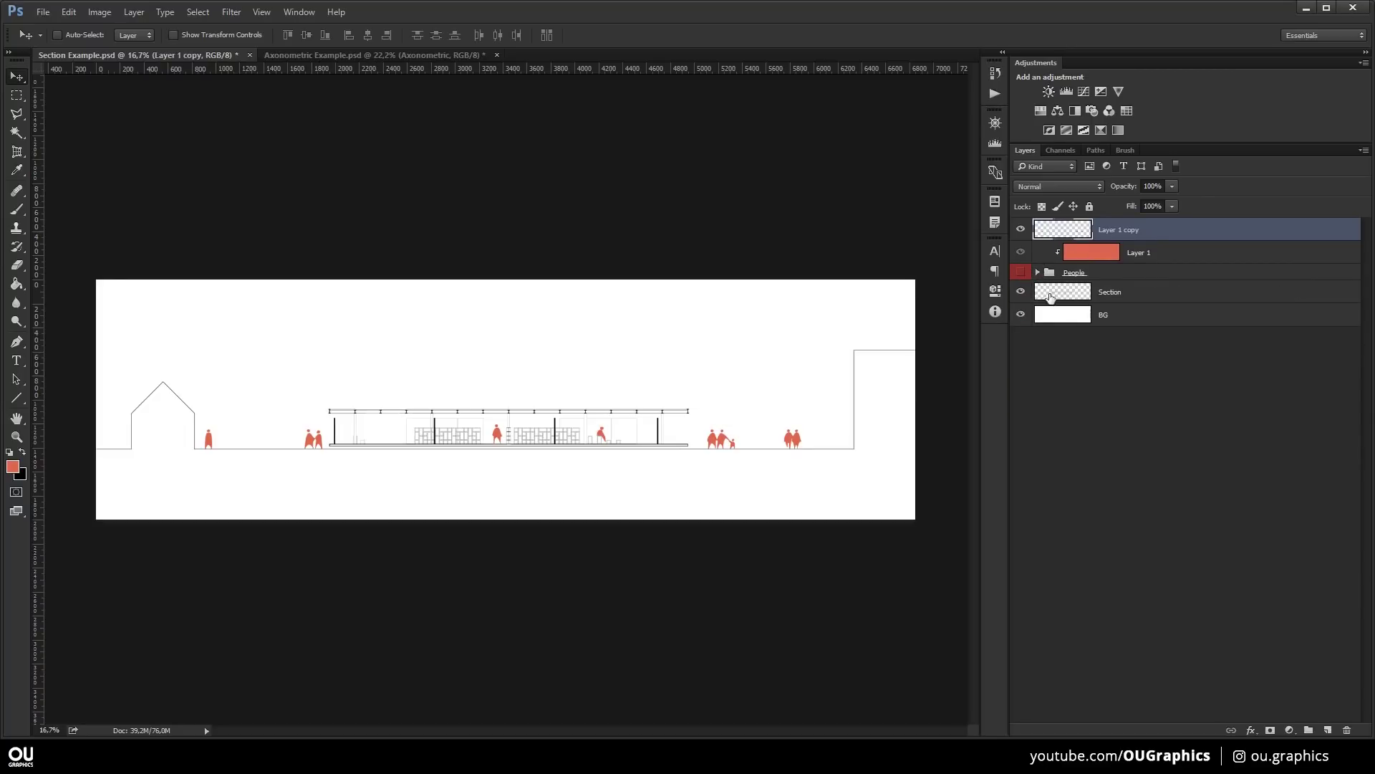
- Duplicate the Section and BG layers together
{"action": "left_click", "coordinate": [1050, 297]}
{"action": "left_click", "coordinate": [1063, 316], "text": "shift"}
{"action": "key", "text": "ctrl+j"}
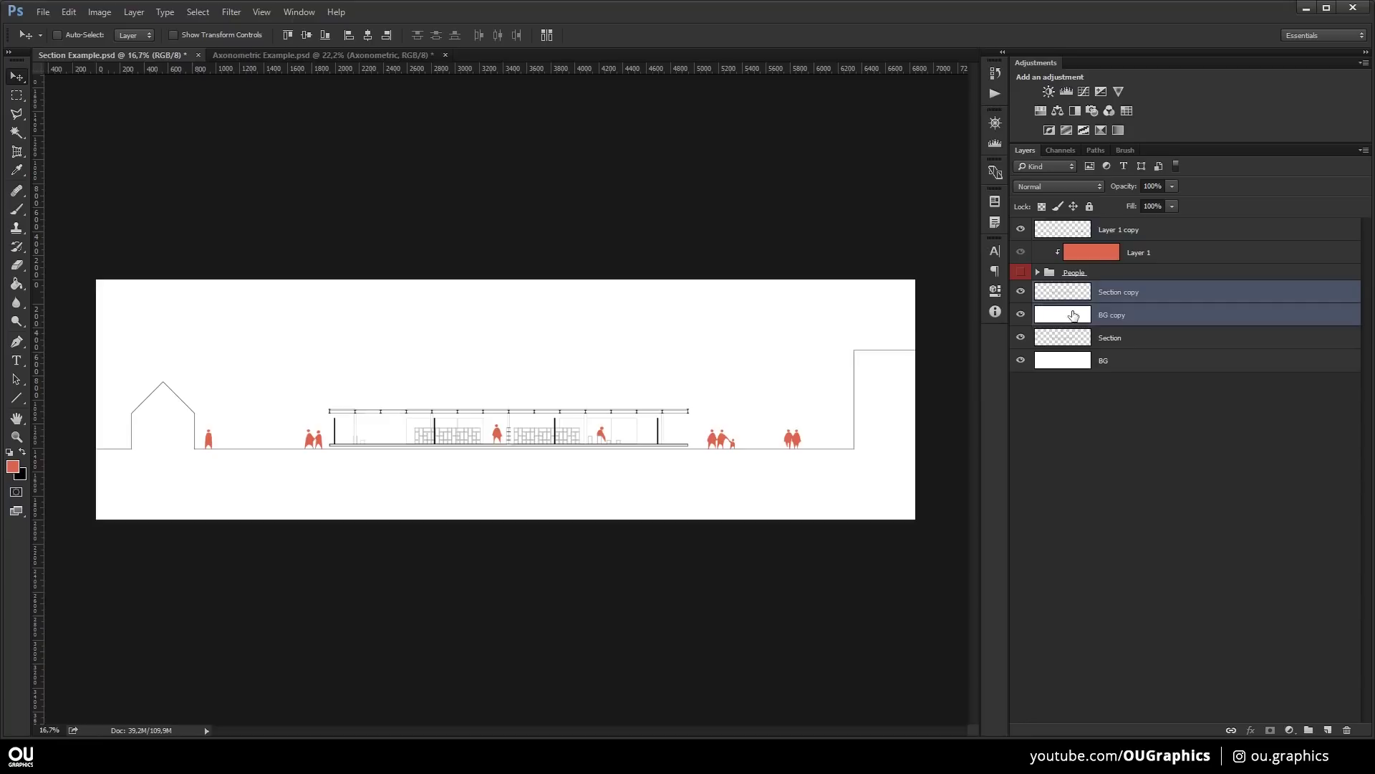
- Fill the BG copy layer with a dark grey foreground colour, hex 333333
{"action": "left_click", "coordinate": [1118, 313]}
{"action": "key", "text": "x"}
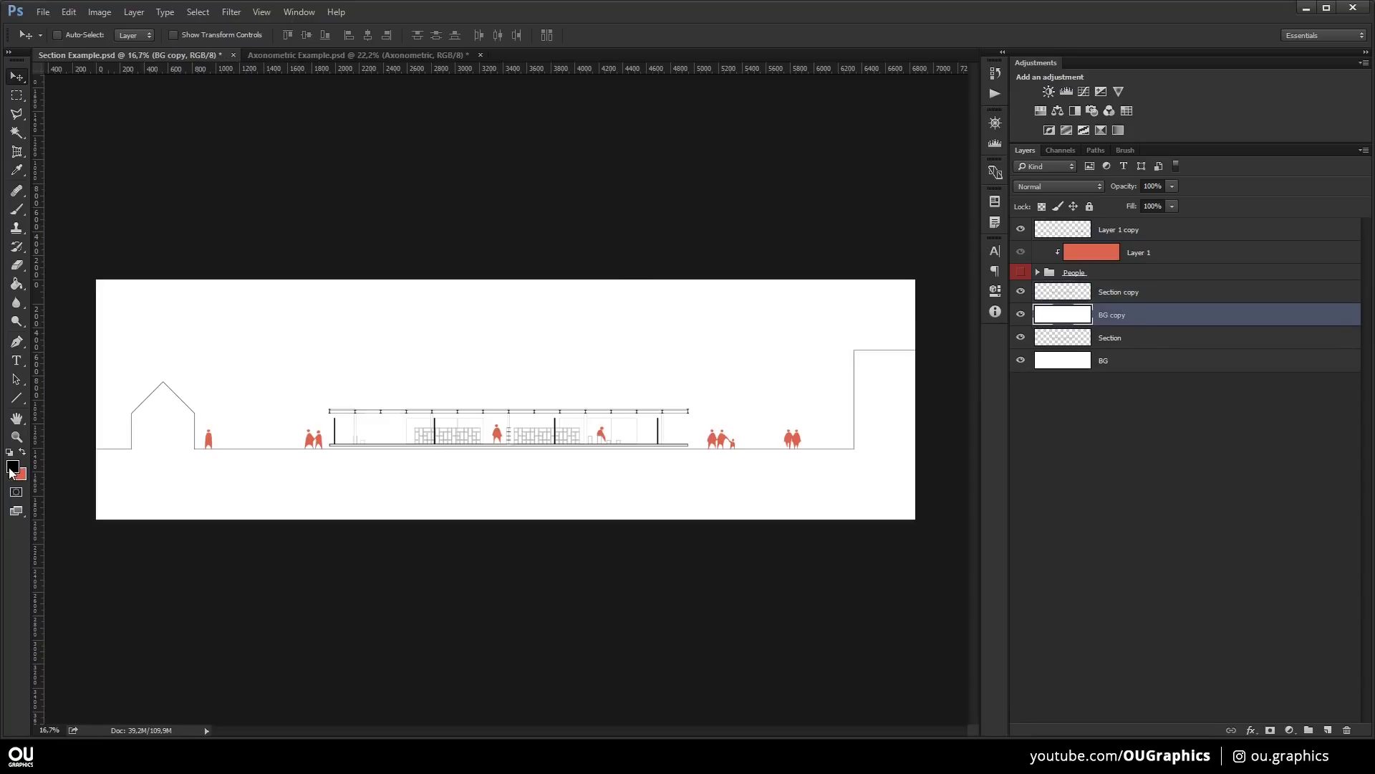
{"action": "key", "text": "n"}
{"action": "left_click", "coordinate": [975, 202]}
{"action": "key", "text": "v"}
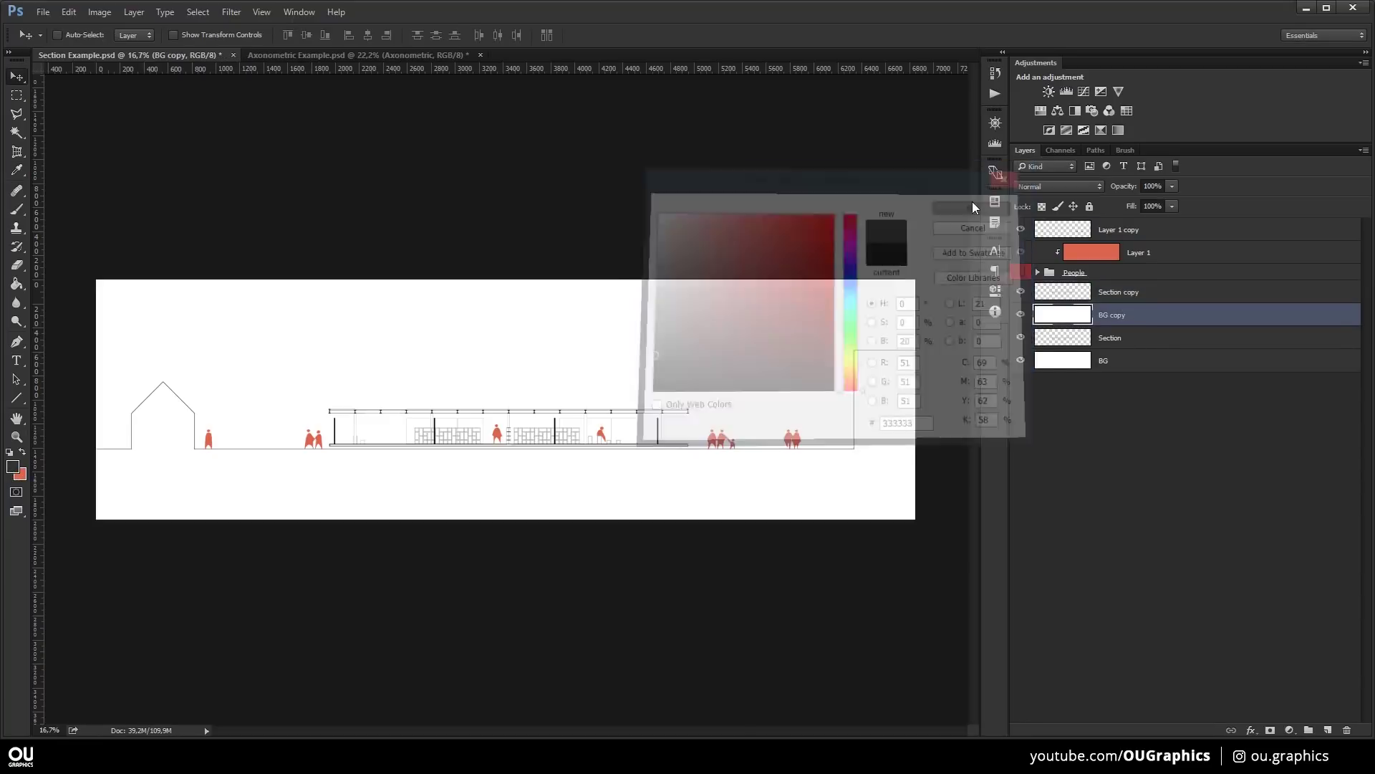
{"action": "key", "text": "alt+BackSpace"}
- Invert the Section copy linework and turn the merged Layer 1 copy figures white using Hue/Saturation with Saturation -100 and Lightness +100
{"action": "left_click", "coordinate": [1087, 292]}
{"action": "left_click", "coordinate": [100, 13]}
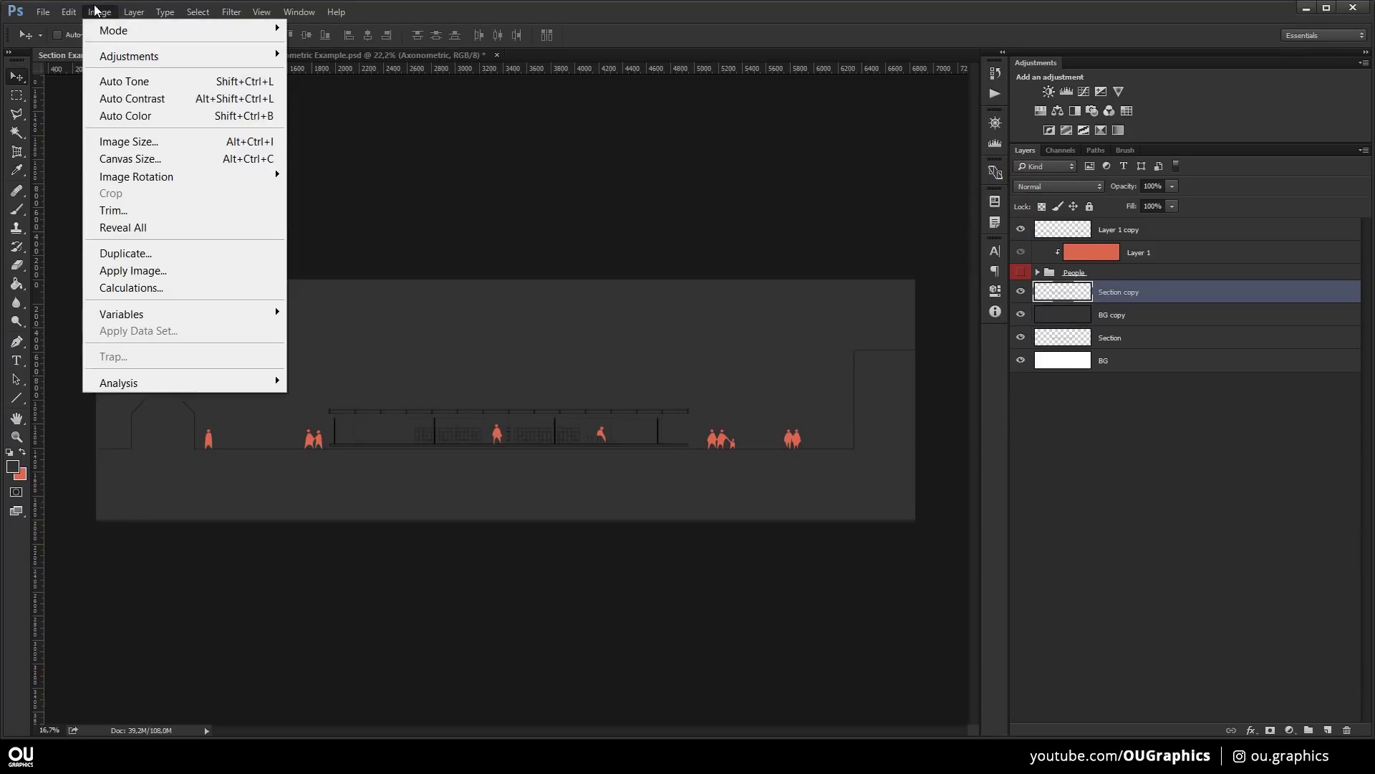
{"action": "mouse_move", "coordinate": [128, 61]}
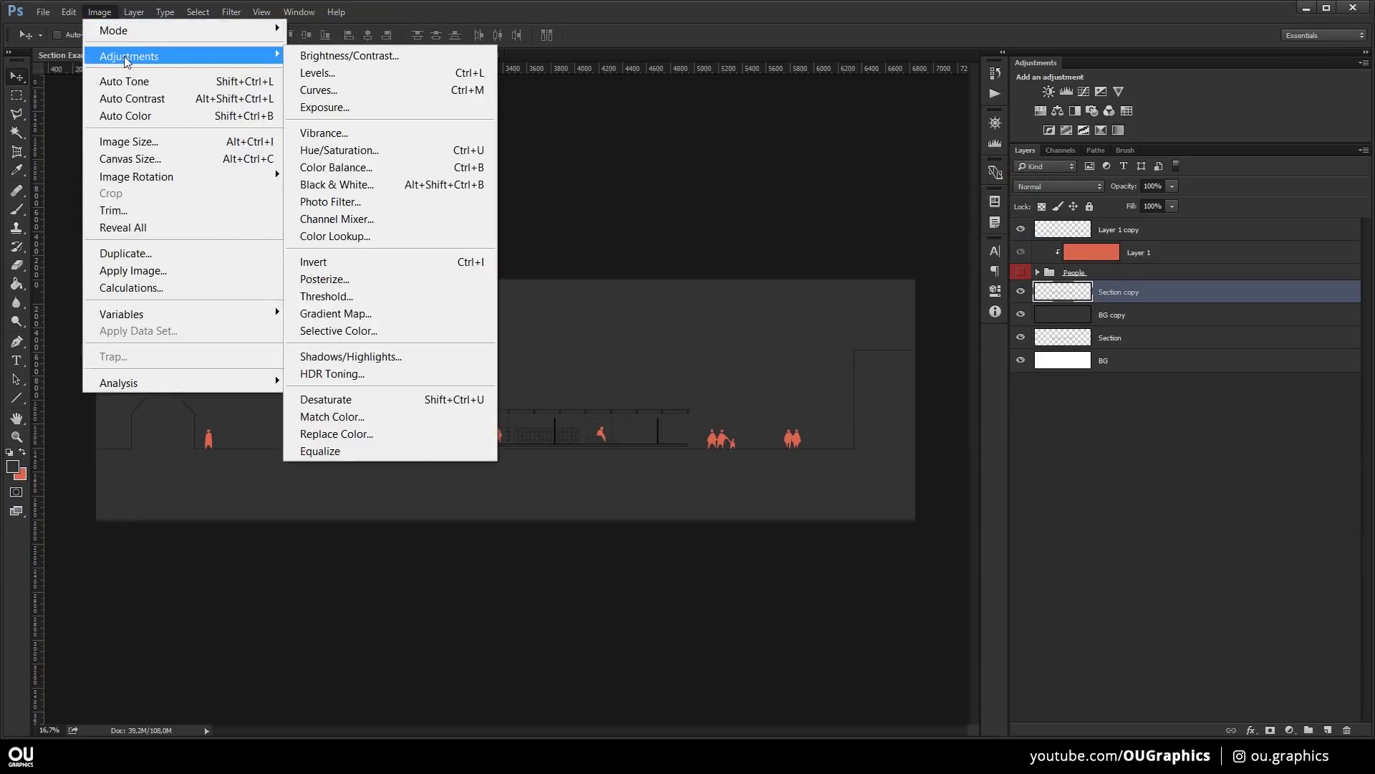
{"action": "left_click", "coordinate": [348, 263]}
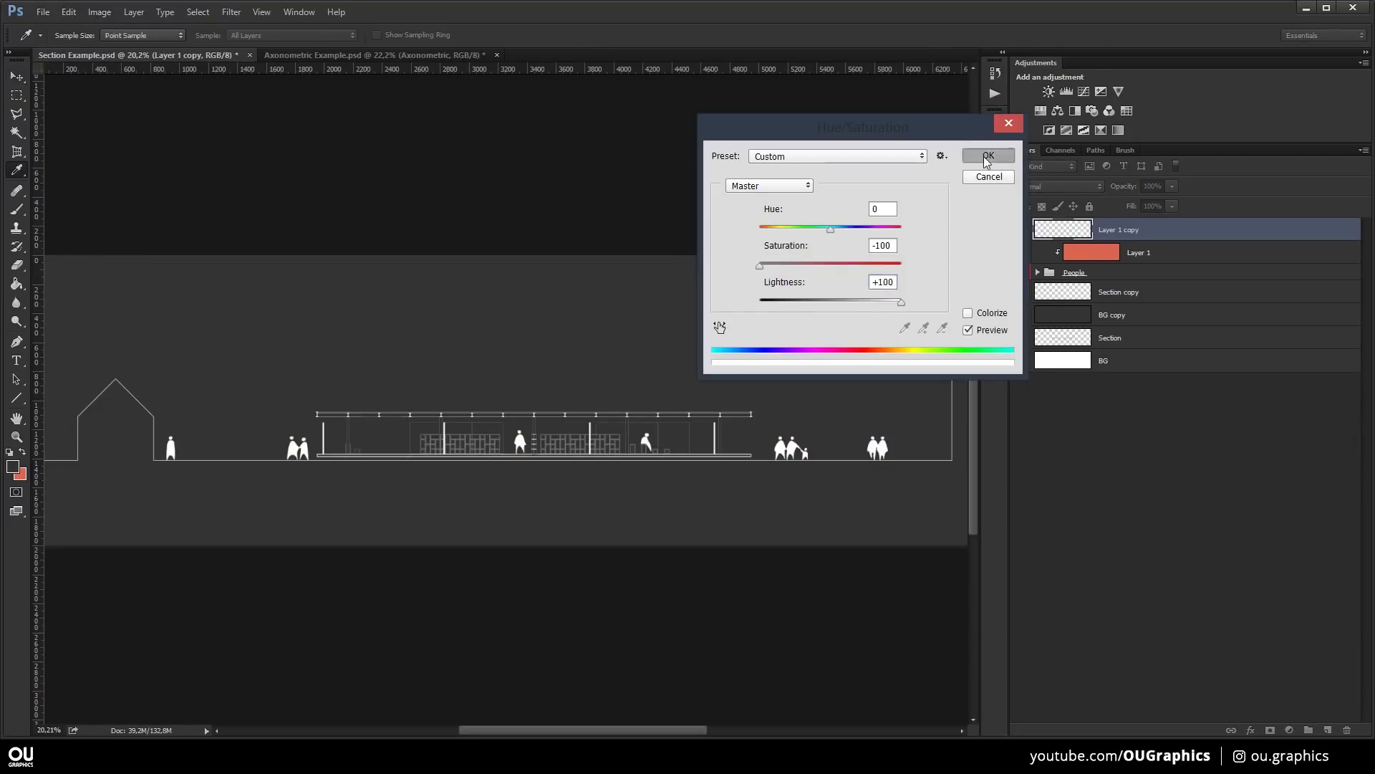
{"action": "left_click", "coordinate": [987, 158]}
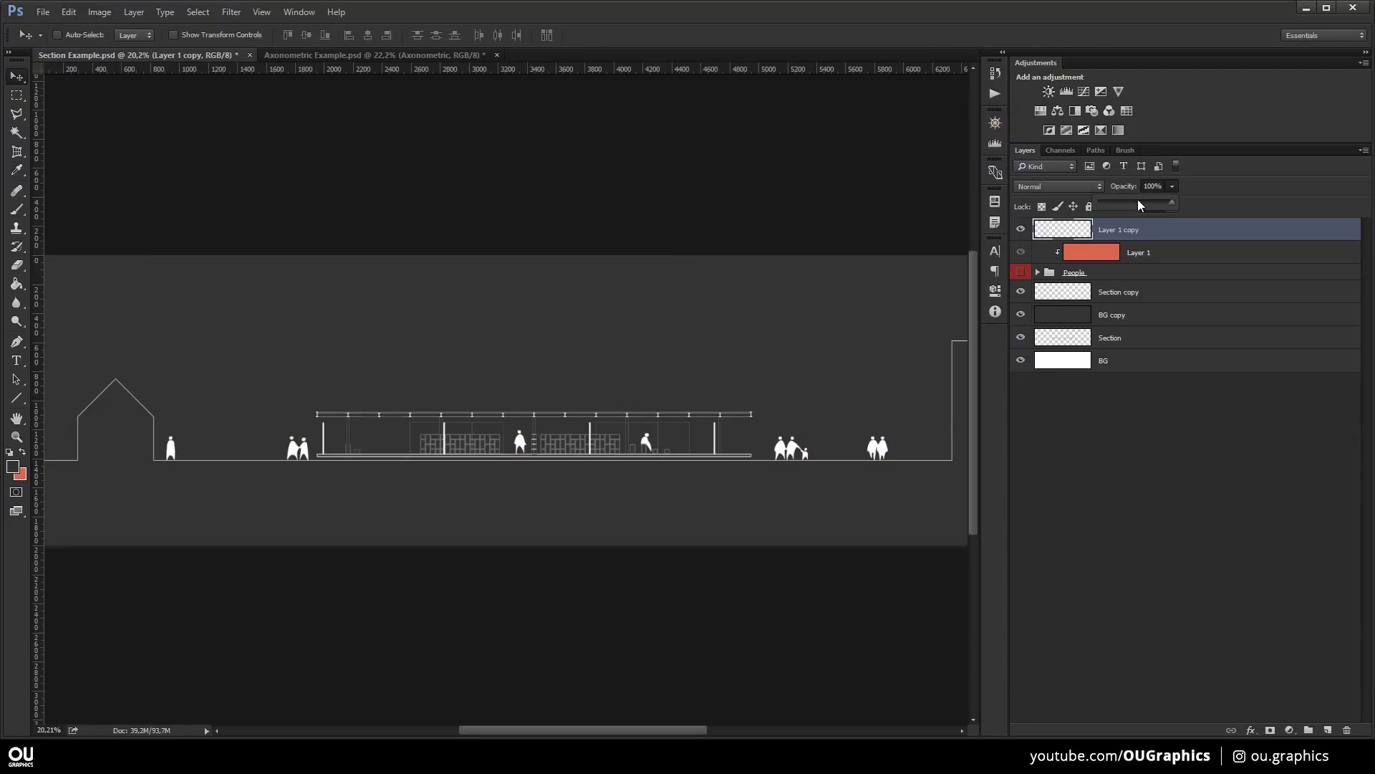
{"action": "key", "text": "ctrl+minus"}
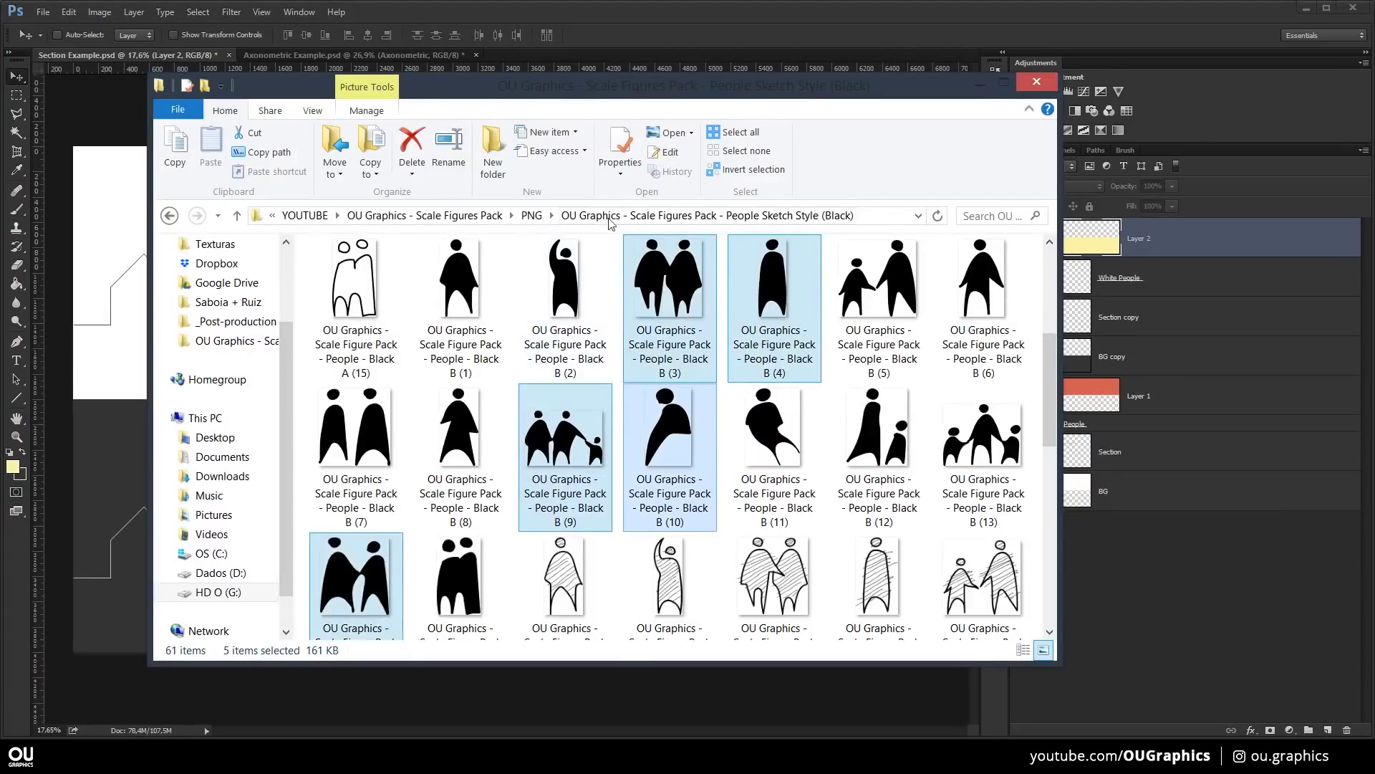
- Place the Vegetation - Black (1) tree from the Vegetation Sketch Style (Black) folder into the section and scale it down
{"action": "left_click", "coordinate": [528, 218]}
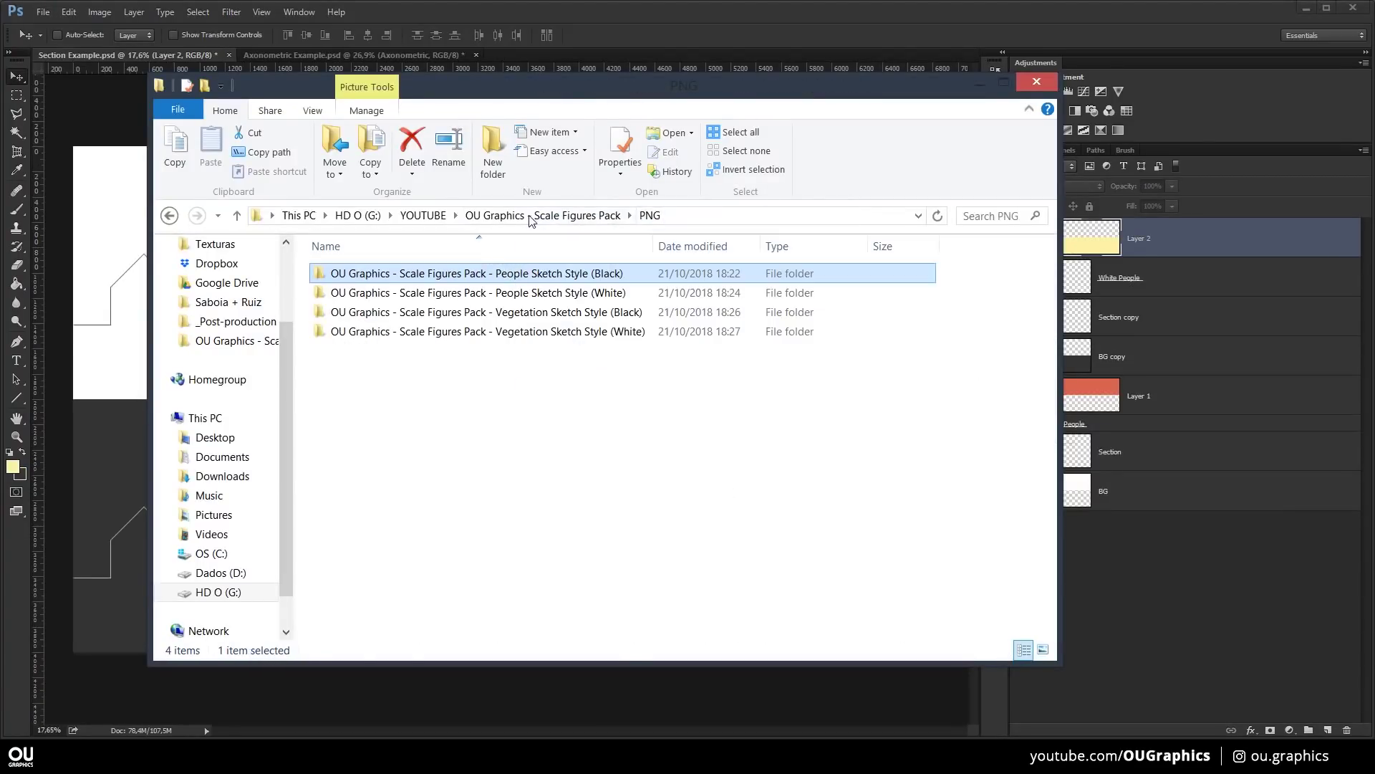
{"action": "double_click", "coordinate": [505, 315]}
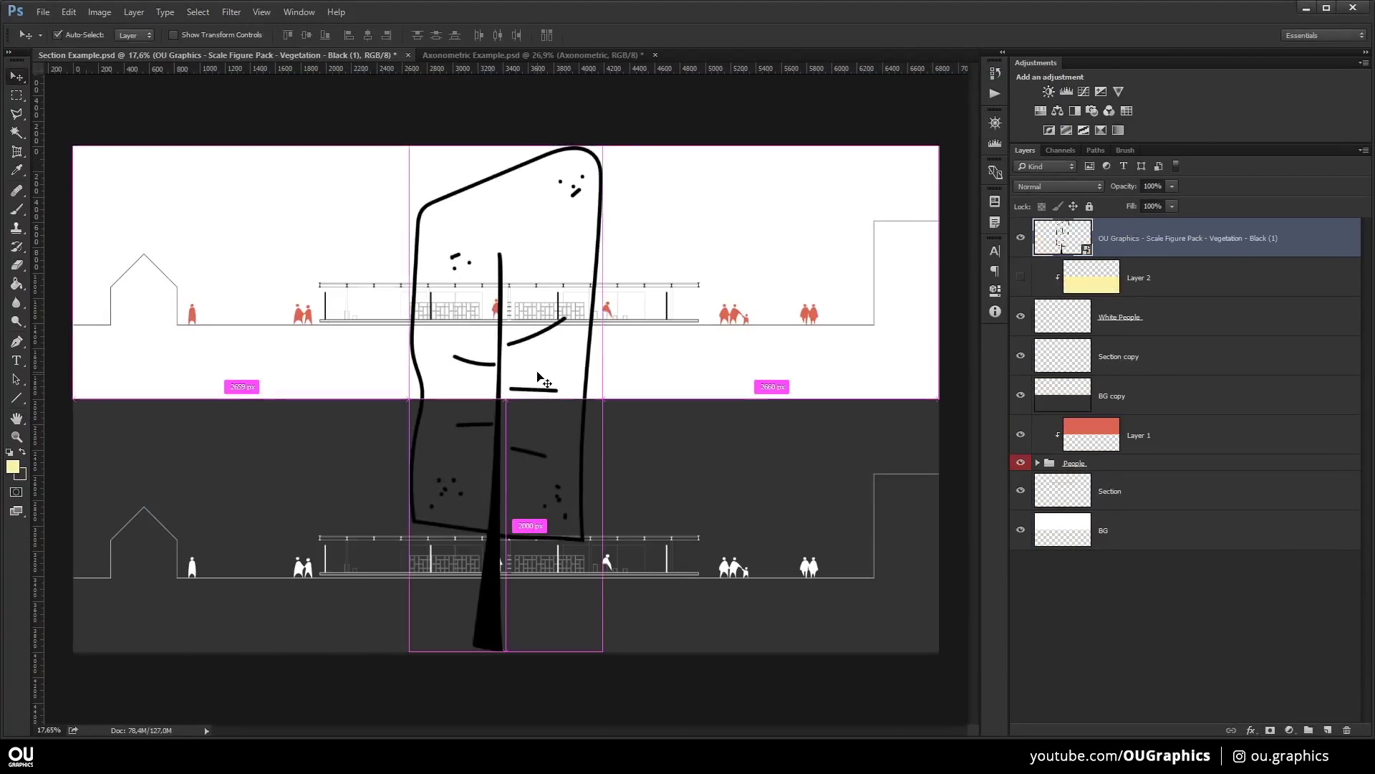
{"action": "left_click_drag", "start_coordinate": [598, 150], "coordinate": [375, 273]}
{"action": "key", "text": "Return"}
{"action": "scroll", "coordinate": [371, 298], "scroll_direction": "up", "scroll_amount": 5}
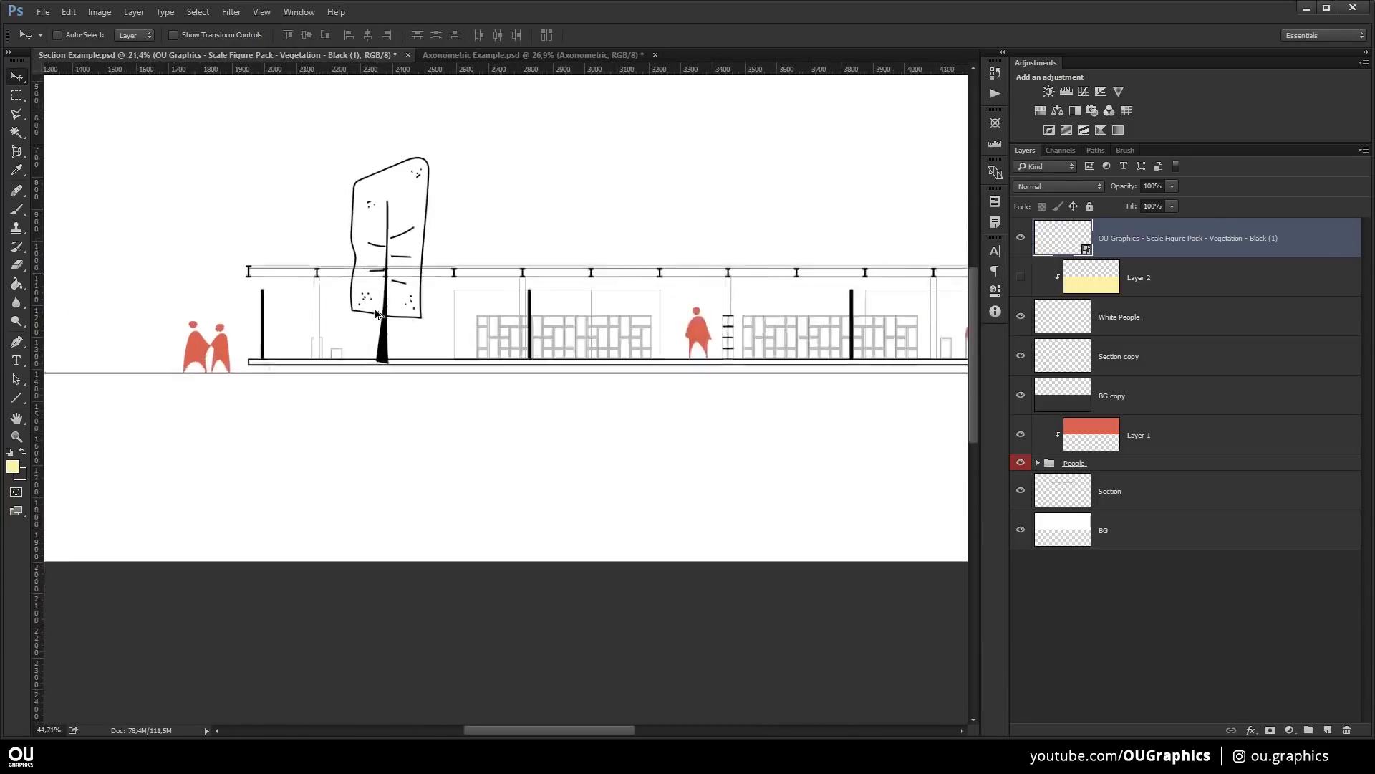
- Rescale the placed tree and stand it on the ground line beside the couple outside the pavilion
{"action": "mouse_move", "coordinate": [500, 303]}
{"action": "left_mouse_down"}
{"action": "mouse_move", "coordinate": [795, 305]}
{"action": "mouse_move", "coordinate": [516, 311]}
{"action": "left_mouse_up"}
{"action": "key", "text": "ctrl+t"}
{"action": "left_click_drag", "start_coordinate": [601, 130], "coordinate": [581, 180]}
{"action": "key", "text": "Return"}
{"action": "left_click", "coordinate": [563, 254], "text": "ctrl"}
{"action": "key", "text": "ctrl+z"}
{"action": "left_click_drag", "start_coordinate": [529, 250], "coordinate": [536, 253]}
{"action": "scroll", "coordinate": [649, 236], "scroll_direction": "down", "scroll_amount": 5}
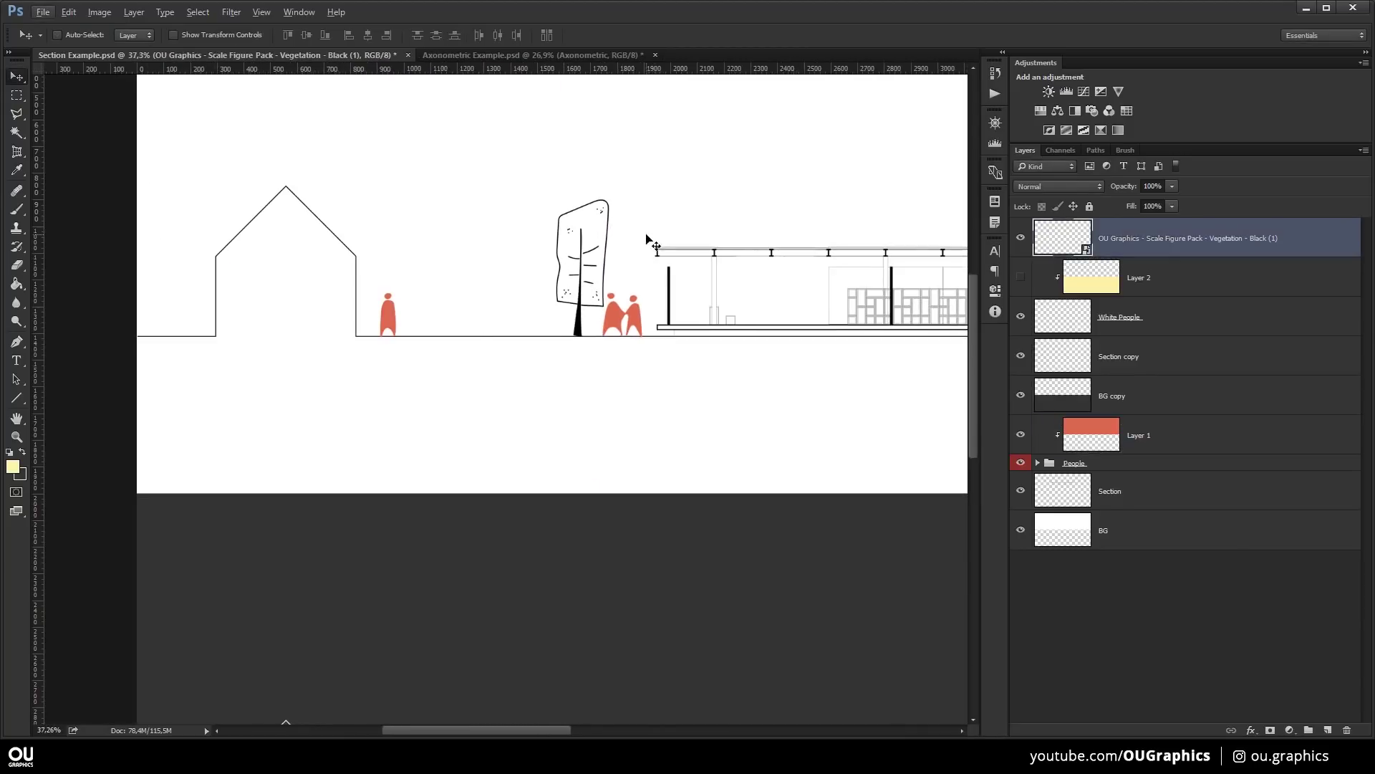
- Place the Vegetation - Black (4) tree into the section drawing and scale it down
{"action": "key", "text": "alt+Tab"}
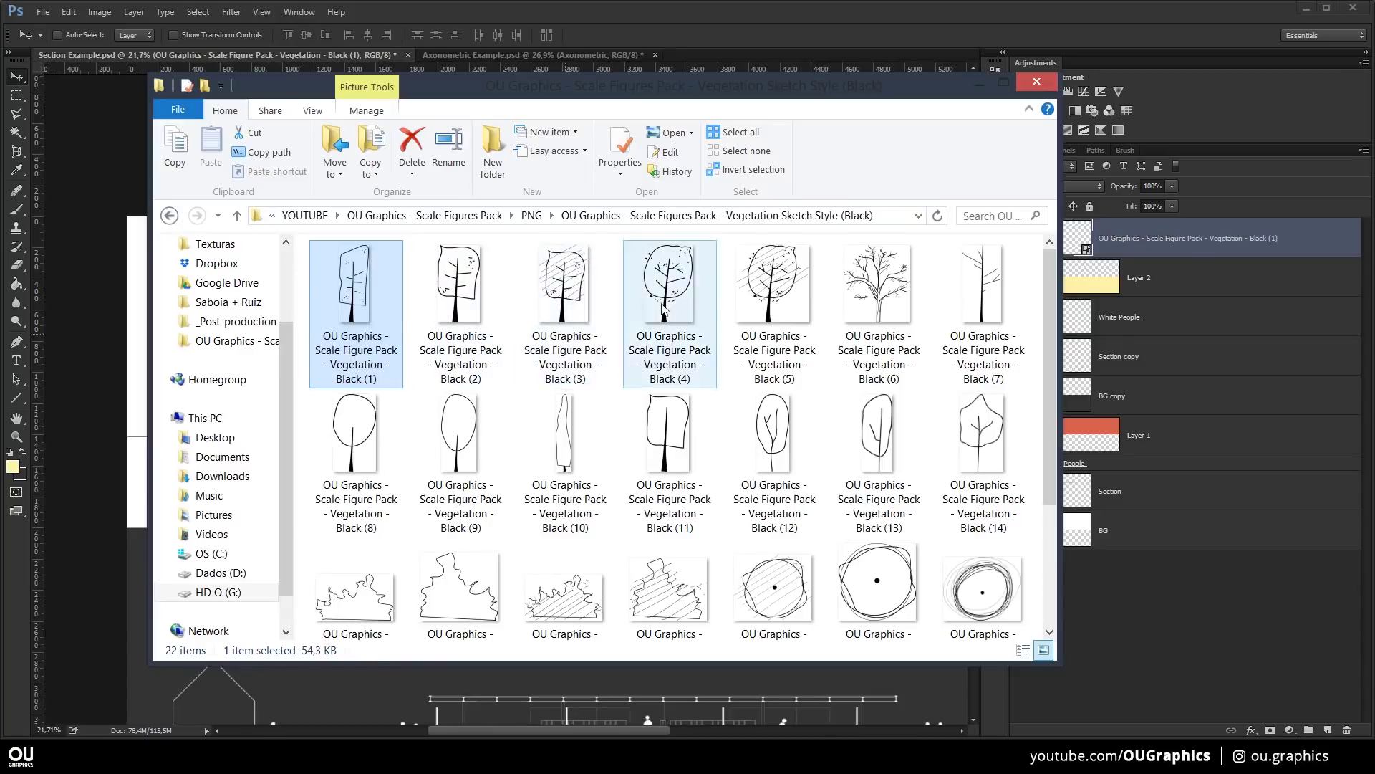
{"action": "left_click_drag", "start_coordinate": [668, 294], "coordinate": [622, 413]}
{"action": "key", "text": "Return"}
{"action": "key", "text": "ctrl+t"}
{"action": "left_click_drag", "start_coordinate": [707, 109], "coordinate": [912, 310]}
{"action": "key", "text": "Return"}
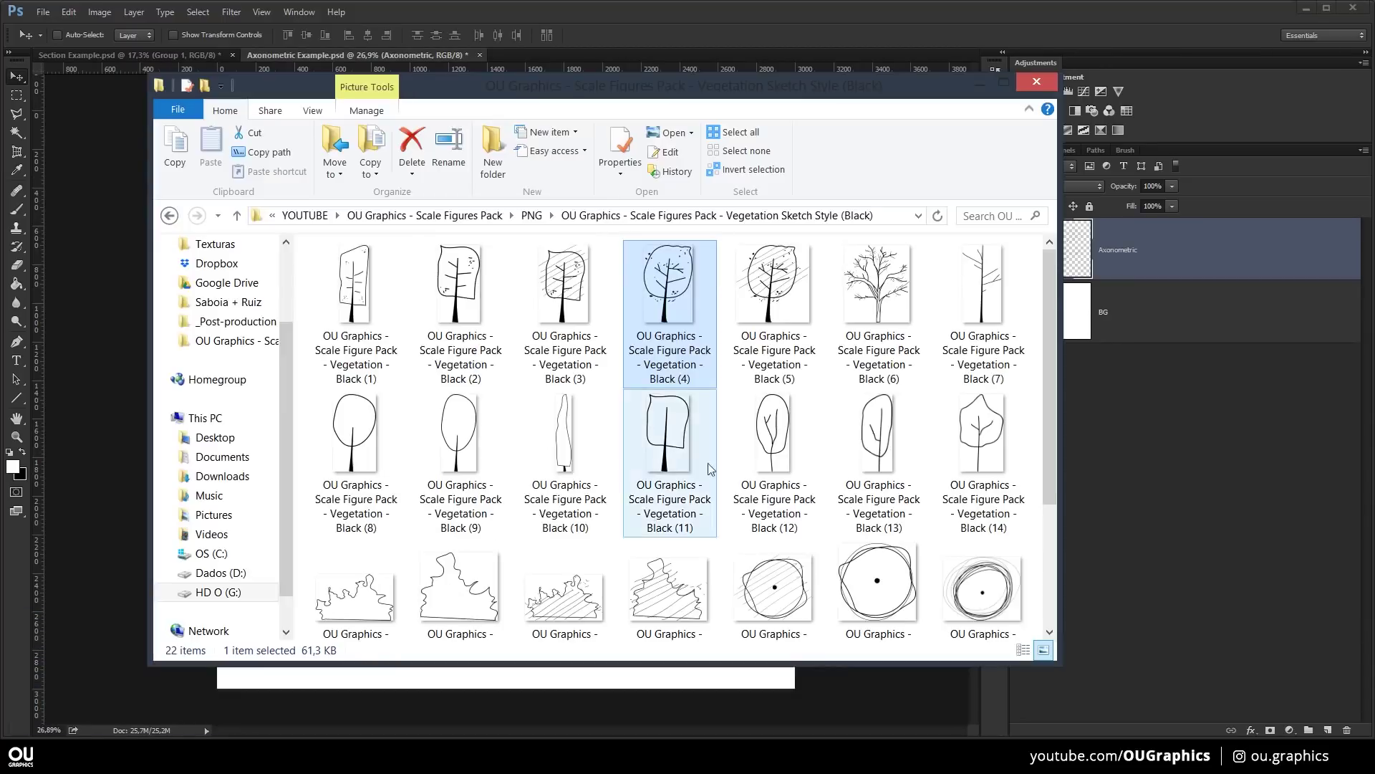
- Place figures Black C (3), (4), (5), (6), (7) and (9) from the People Sketch Style (Black) folder into Axonometric Example.psd
{"action": "key", "text": "alt+Up"}
{"action": "double_click", "coordinate": [562, 275]}
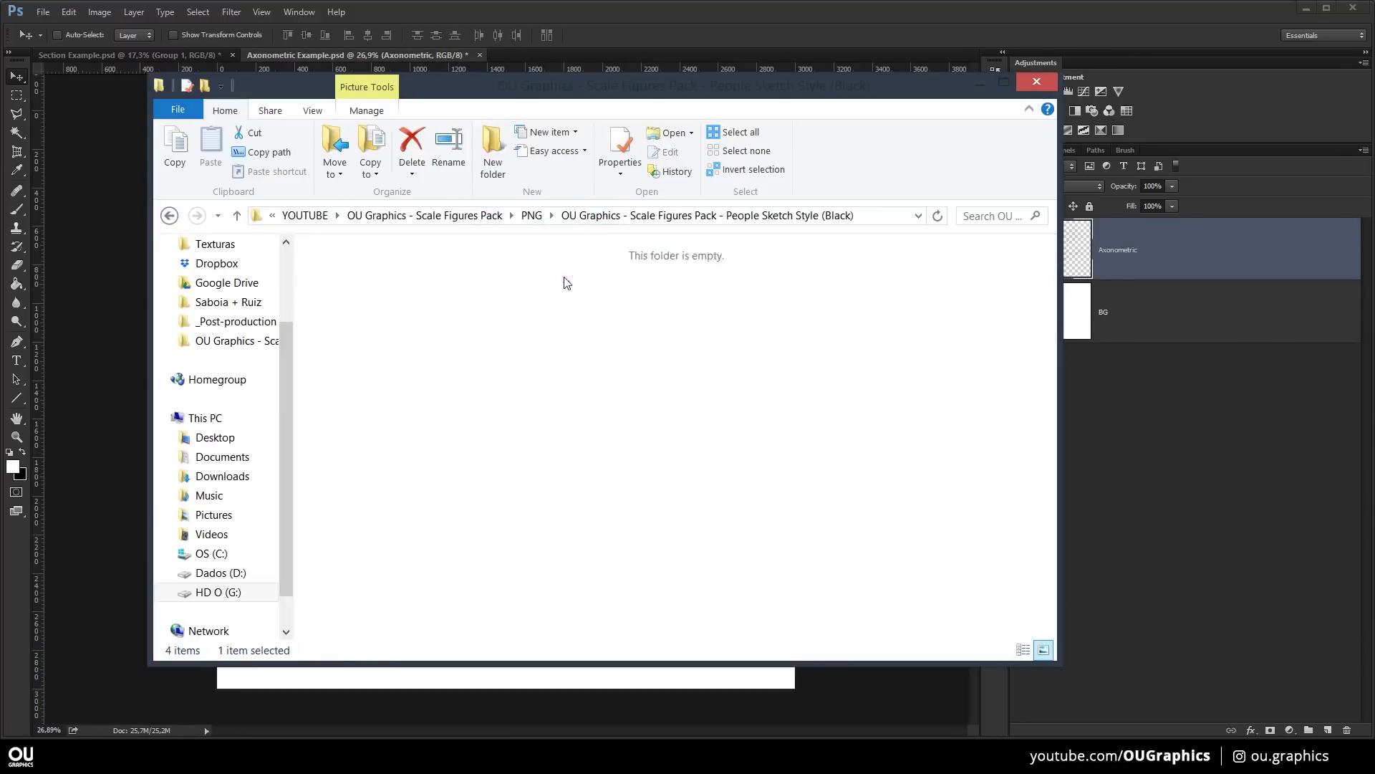
{"action": "left_click", "coordinate": [690, 454]}
{"action": "scroll", "coordinate": [690, 407], "scroll_direction": "down", "scroll_amount": 1}
{"action": "left_click", "coordinate": [461, 544]}
{"action": "left_click", "coordinate": [775, 401], "text": "ctrl"}
{"action": "left_click", "coordinate": [878, 402], "text": "ctrl"}
{"action": "left_click", "coordinate": [984, 401], "text": "ctrl"}
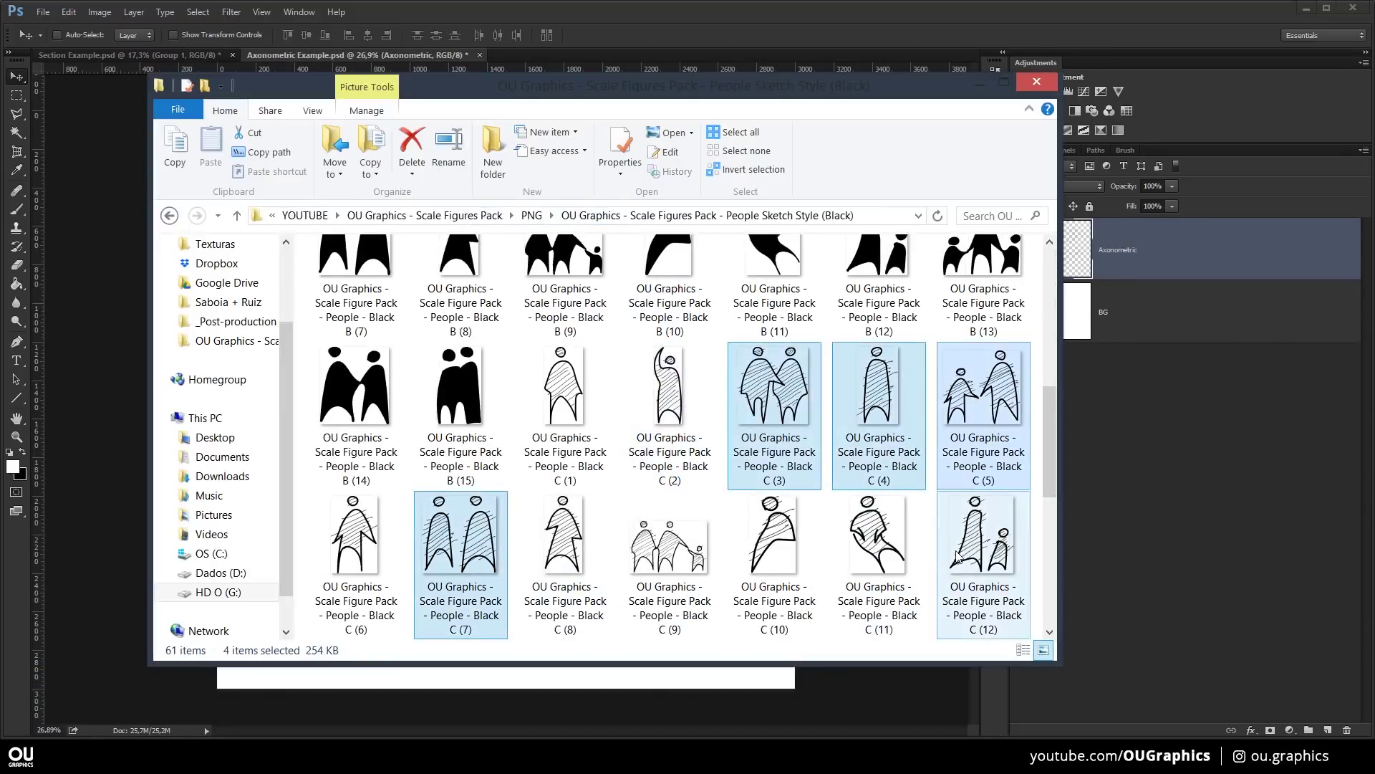
{"action": "left_click", "coordinate": [683, 553], "text": "ctrl"}
{"action": "scroll", "coordinate": [683, 554], "scroll_direction": "down", "scroll_amount": 1}
{"action": "left_click", "coordinate": [356, 401], "text": "ctrl"}
{"action": "left_click_drag", "start_coordinate": [356, 401], "coordinate": [638, 387]}
{"action": "key", "text": "Return"}
{"action": "key", "text": "Return"}
{"action": "key", "text": "Return"}
{"action": "key", "text": "Return"}
{"action": "key", "text": "Return"}
{"action": "key", "text": "Return"}
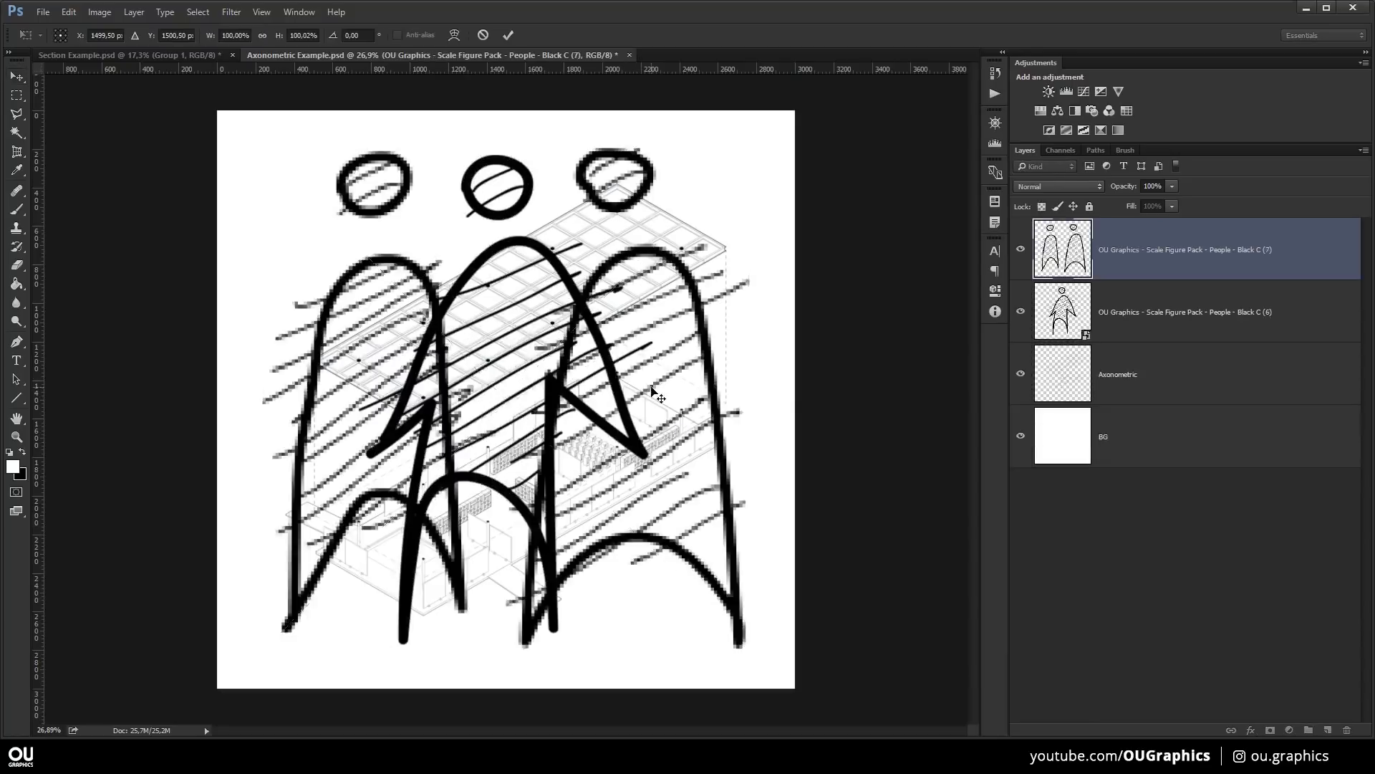
- Scale all six placed people figures down together to suit the axonometric building and move them over it
{"action": "left_click", "coordinate": [1101, 550], "text": "shift"}
{"action": "key", "text": "ctrl+t"}
{"action": "left_click_drag", "start_coordinate": [794, 112], "coordinate": [566, 369]}
{"action": "key", "text": "Return"}
{"action": "scroll", "coordinate": [659, 562], "scroll_direction": "up", "scroll_amount": 5}
{"action": "left_click_drag", "start_coordinate": [523, 414], "coordinate": [405, 462]}
{"action": "key", "text": "ctrl+t"}
{"action": "left_click_drag", "start_coordinate": [725, 193], "coordinate": [648, 406]}
{"action": "key", "text": "Return"}
- Spread figures Black C (5), (4) and (3) out, with one on the entrance ramp and one pair outside the building
{"action": "scroll", "coordinate": [479, 493], "scroll_direction": "down", "scroll_amount": 5}
{"action": "left_click", "coordinate": [1147, 249]}
{"action": "key", "text": "alt+bracketleft"}
{"action": "left_click_drag", "start_coordinate": [833, 423], "coordinate": [820, 515]}
{"action": "key", "text": "alt+bracketleft"}
{"action": "left_click_drag", "start_coordinate": [755, 456], "coordinate": [797, 565]}
- Move the Black C (9) family near the courtyard's rear edge and the Black C (7) pair outside beyond the rear walkway
{"action": "left_click", "coordinate": [1173, 435]}
{"action": "left_click_drag", "start_coordinate": [799, 480], "coordinate": [517, 437]}
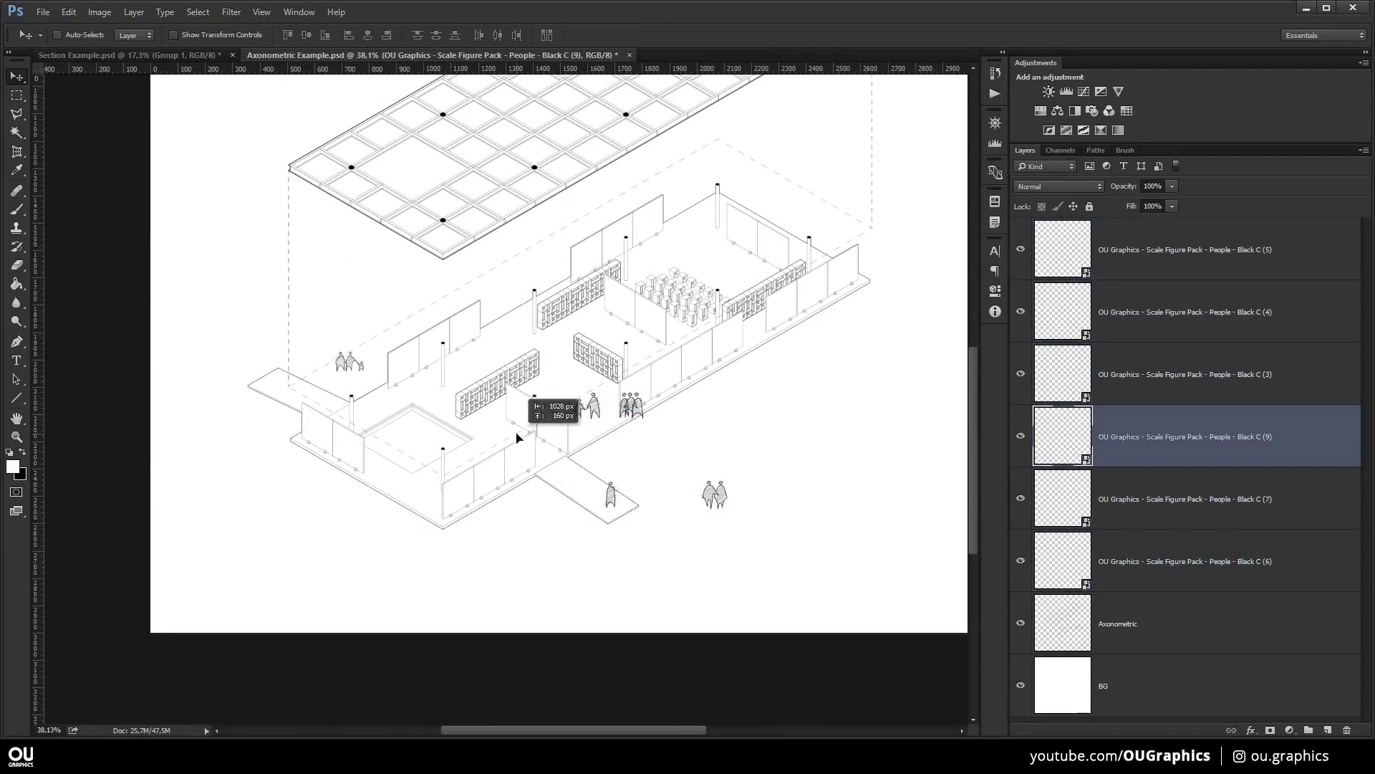
{"action": "left_click", "coordinate": [1129, 499]}
{"action": "left_click_drag", "start_coordinate": [778, 460], "coordinate": [372, 419]}
- Distribute the Black C (6) figure and duplicates of figures (6), (7) and (3) inside and around the building
{"action": "left_click", "coordinate": [1129, 560]}
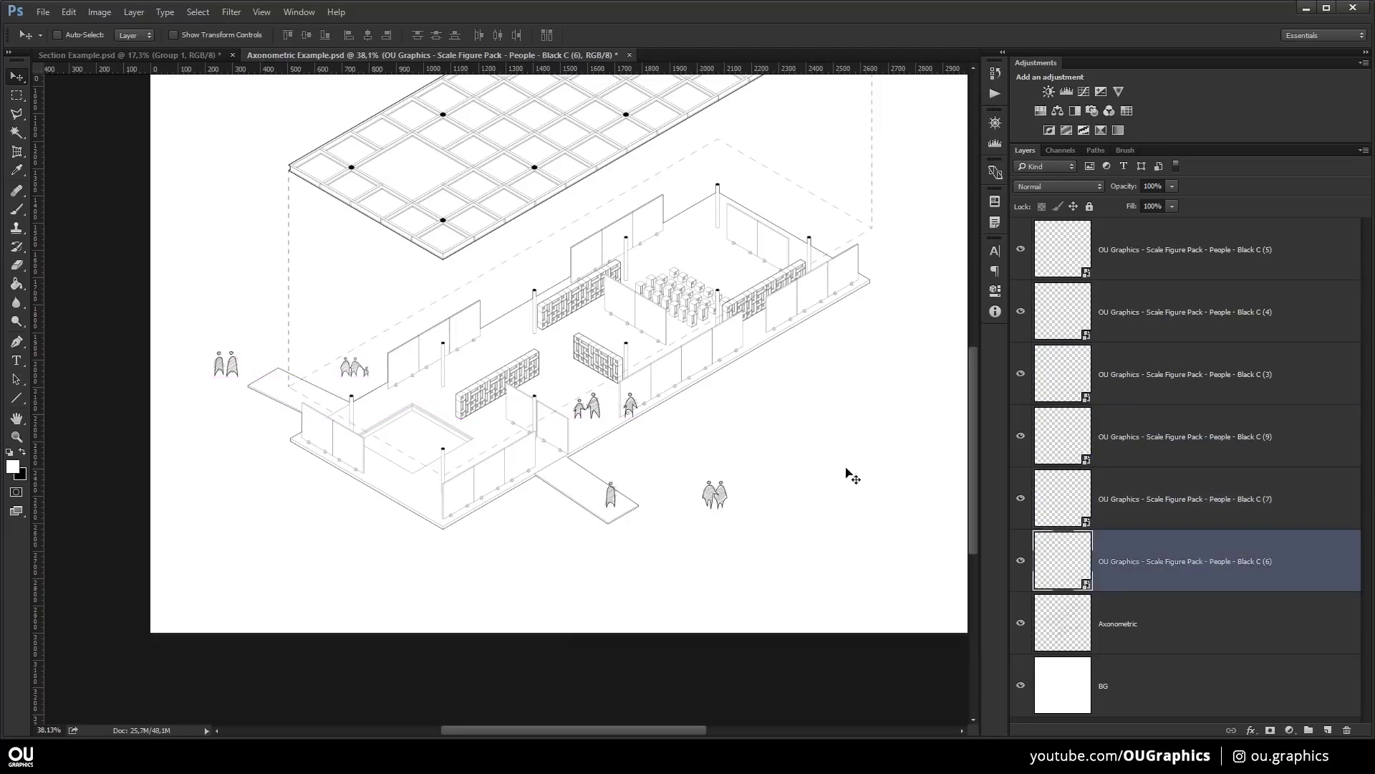
{"action": "left_click_drag", "start_coordinate": [689, 439], "coordinate": [453, 582]}
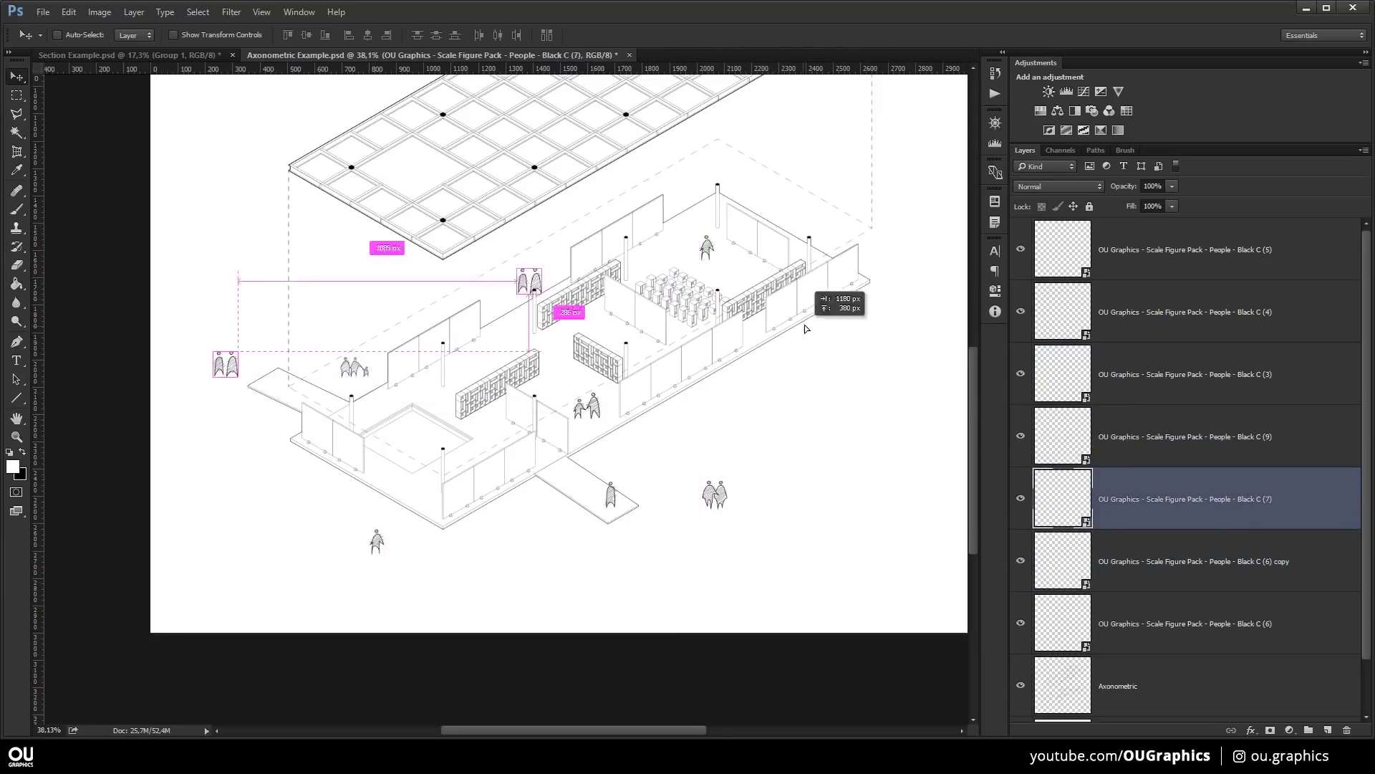
{"action": "left_click_drag", "start_coordinate": [805, 329], "coordinate": [831, 362]}
{"action": "left_click", "coordinate": [1086, 398]}
{"action": "left_click_drag", "start_coordinate": [651, 510], "coordinate": [448, 353]}
- Group all the people figure layers and name the group People
{"action": "scroll", "coordinate": [610, 399], "scroll_direction": "down", "scroll_amount": 1}
{"action": "left_click", "coordinate": [1189, 250]}
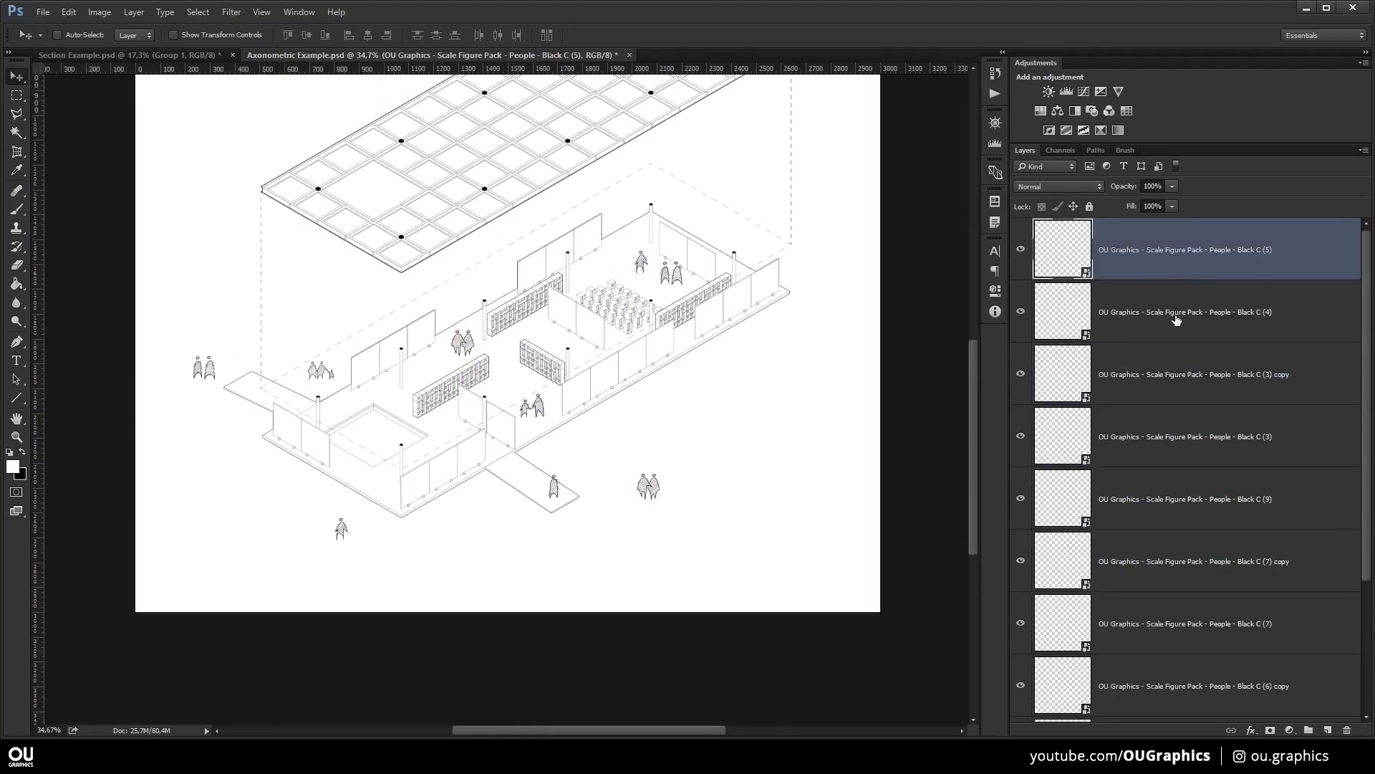
{"action": "scroll", "coordinate": [1189, 430], "scroll_direction": "down", "scroll_amount": 3}
{"action": "left_click", "coordinate": [1198, 567], "text": "shift"}
{"action": "left_click", "coordinate": [1308, 729]}
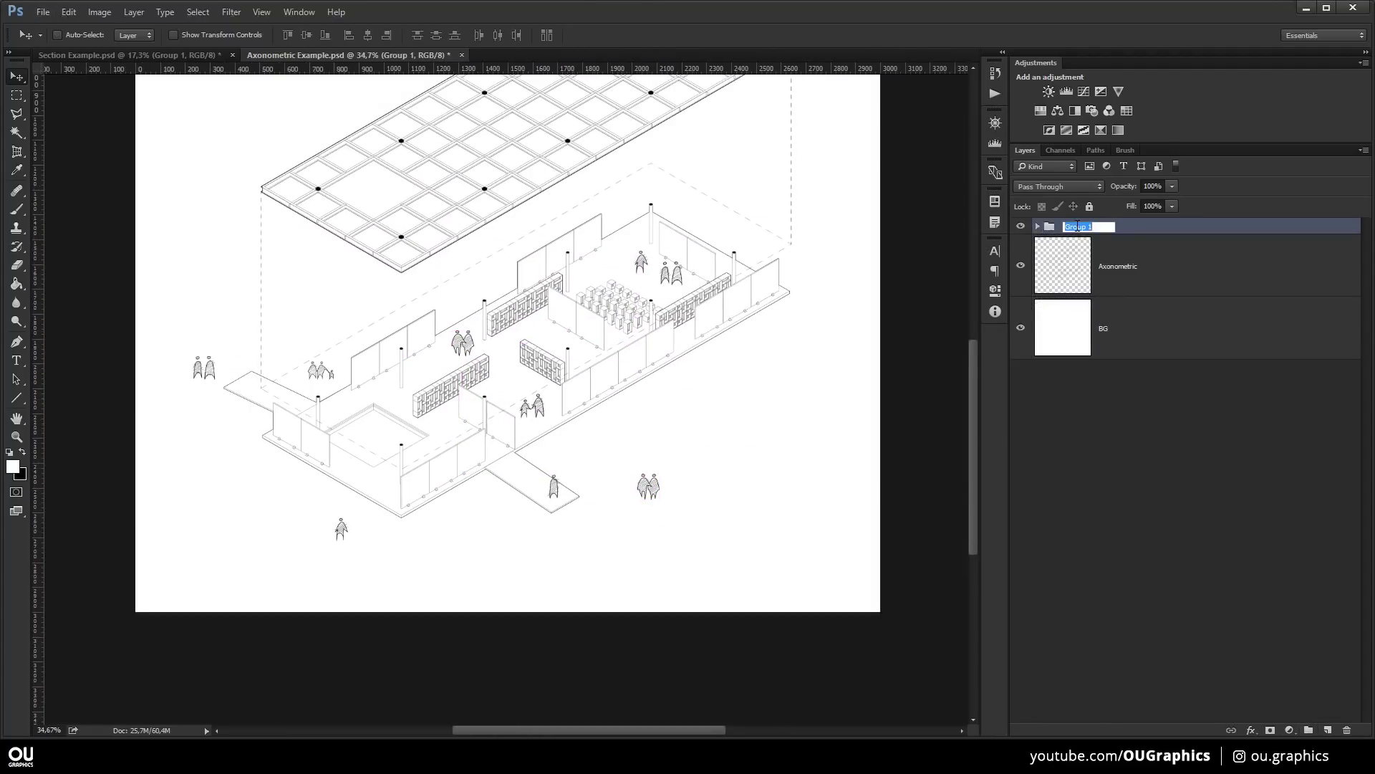
- Place the Vegetation - Black (6) tree from the Vegetation Sketch Style (Black) folder, scale it down and set it in the courtyard
{"action": "key", "text": "alt+Tab"}
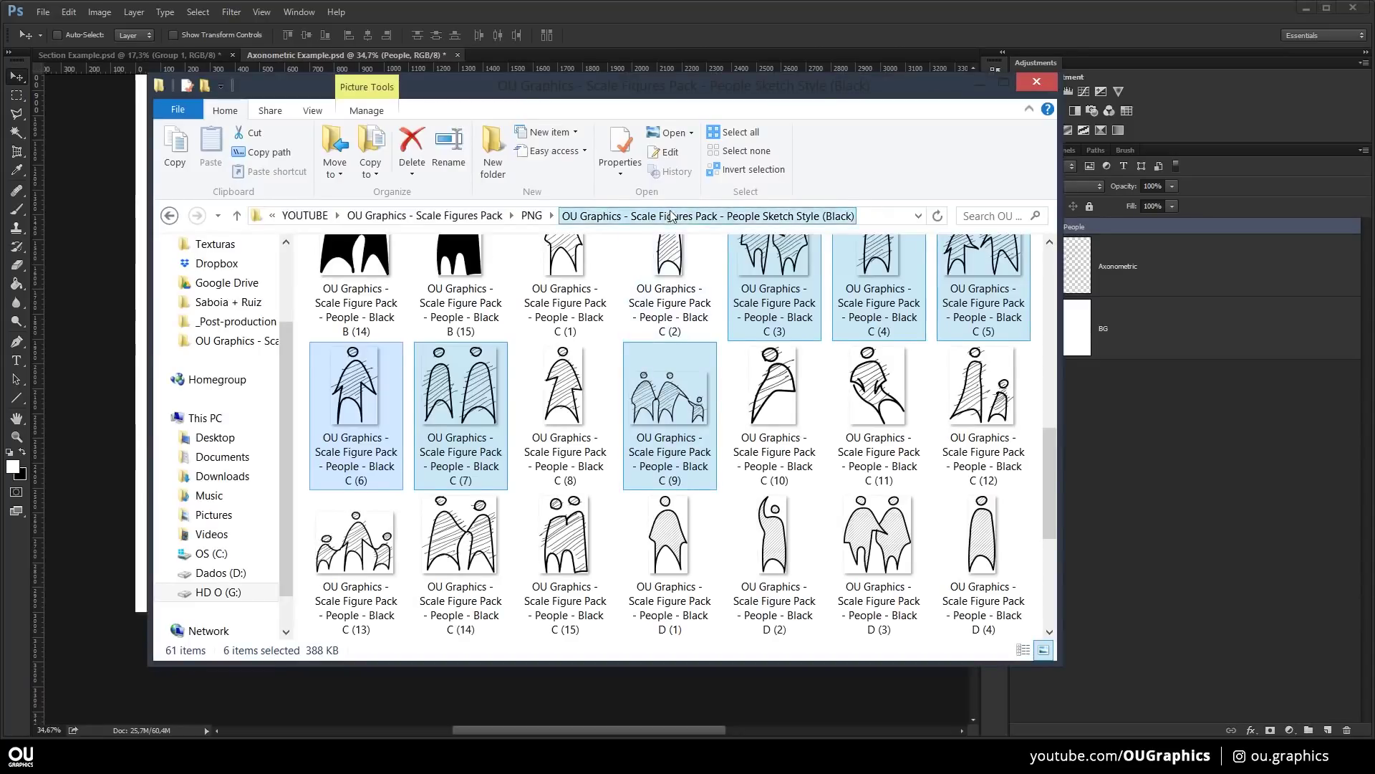
{"action": "left_click", "coordinate": [533, 217]}
{"action": "double_click", "coordinate": [547, 317]}
{"action": "left_click", "coordinate": [900, 308]}
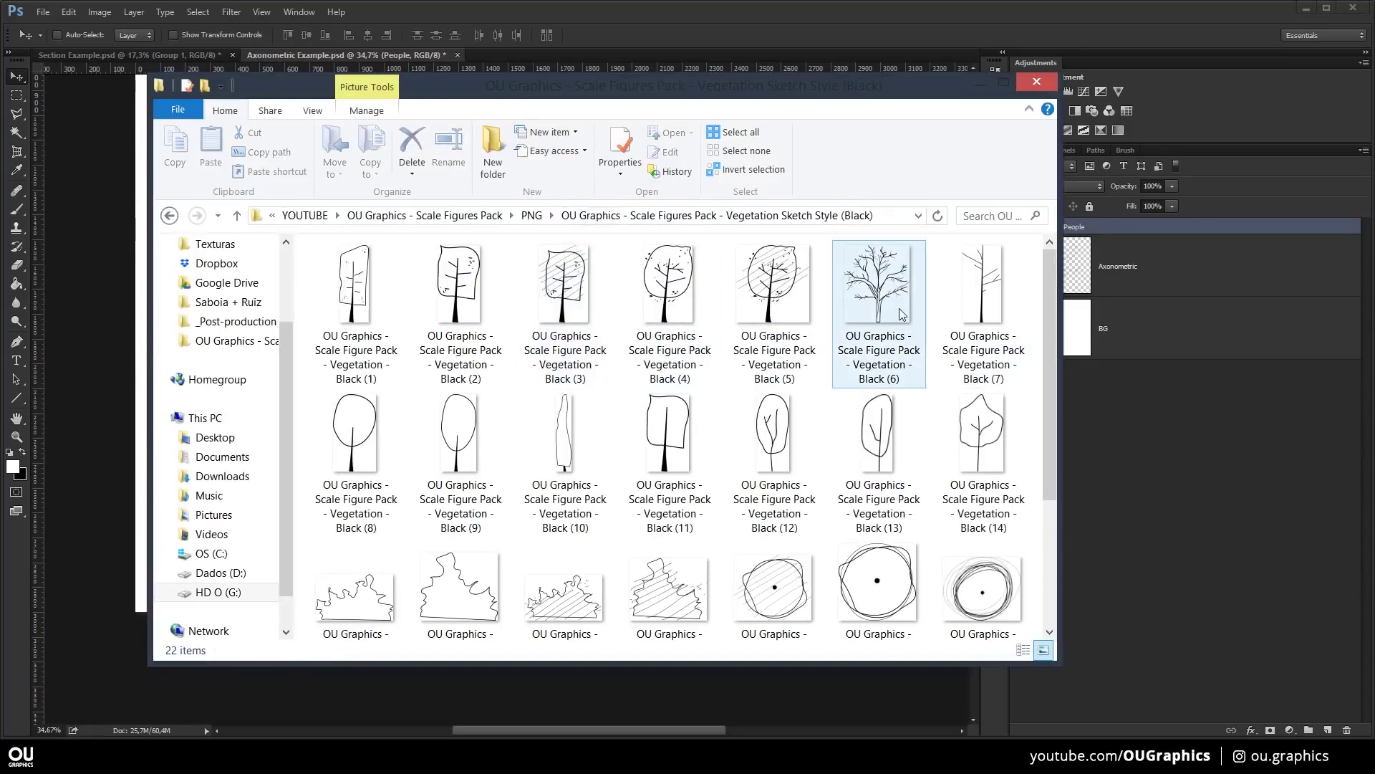
{"action": "left_click_drag", "start_coordinate": [899, 308], "coordinate": [568, 310]}
{"action": "left_click_drag", "start_coordinate": [663, 275], "coordinate": [701, 435]}
{"action": "left_click_drag", "start_coordinate": [857, 185], "coordinate": [627, 520]}
{"action": "key", "text": "Return"}
{"action": "left_click_drag", "start_coordinate": [569, 578], "coordinate": [397, 402]}
{"action": "key", "text": "ctrl+t"}
{"action": "key", "text": "Return"}
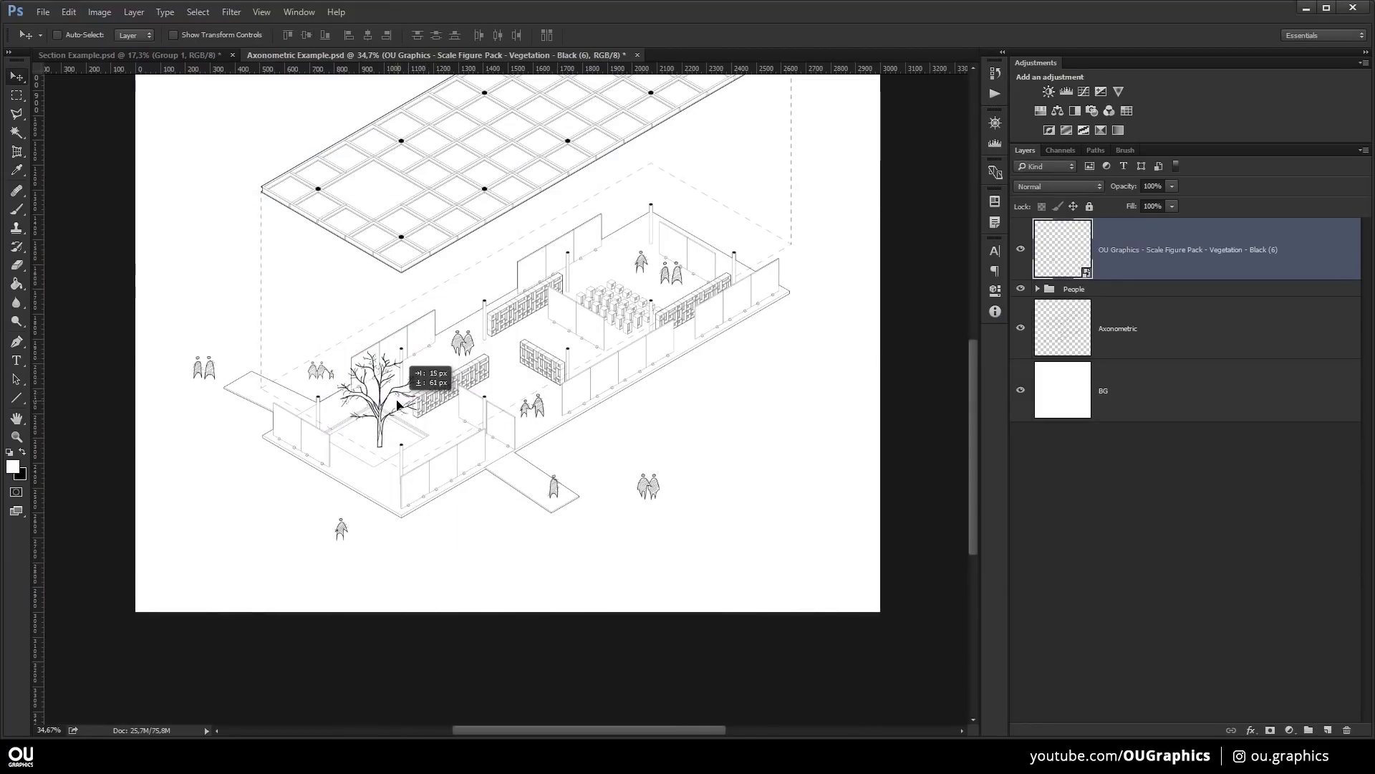
- Place the Vegetation - Black (7) bare tree, scale it down and move it beyond the far end of the building
{"action": "key", "text": "alt+Tab"}
{"action": "key", "text": "alt+Tab"}
{"action": "left_click_drag", "start_coordinate": [982, 290], "coordinate": [719, 511]}
{"action": "left_click_drag", "start_coordinate": [730, 195], "coordinate": [590, 491]}
{"action": "key", "text": "Return"}
{"action": "left_click_drag", "start_coordinate": [564, 551], "coordinate": [848, 279]}
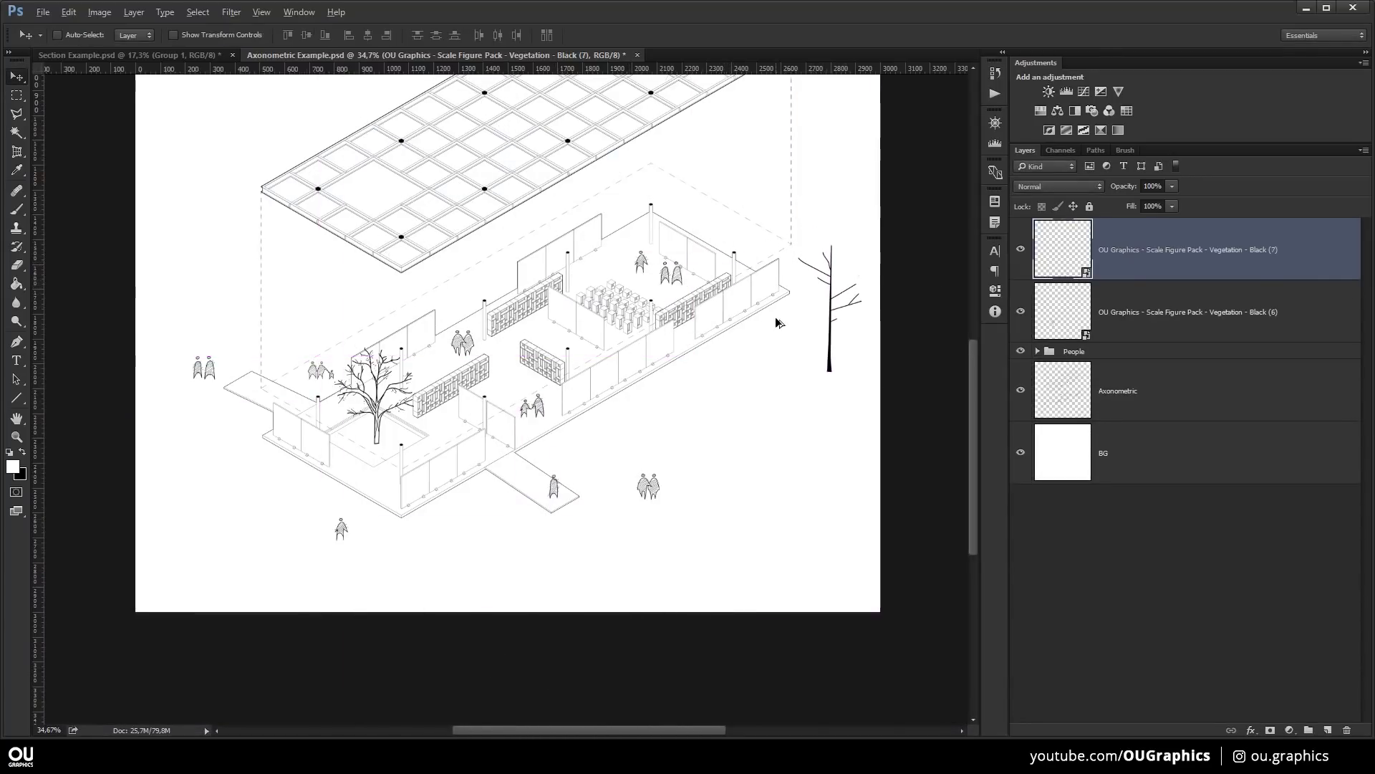
- Shrink the Vegetation - Black (7) tree and reposition it beside the building's far corner
{"action": "scroll", "coordinate": [776, 318], "scroll_direction": "down", "scroll_amount": 1}
{"action": "left_click_drag", "start_coordinate": [767, 291], "coordinate": [746, 358]}
{"action": "key", "text": "ctrl+t"}
{"action": "left_click_drag", "start_coordinate": [833, 320], "coordinate": [828, 332]}
{"action": "key", "text": "Return"}
- Add a smaller, horizontally flipped copy of the Vegetation - Black (7) tree in front of the original, closer to the building
{"action": "left_click_drag", "start_coordinate": [813, 393], "coordinate": [791, 414]}
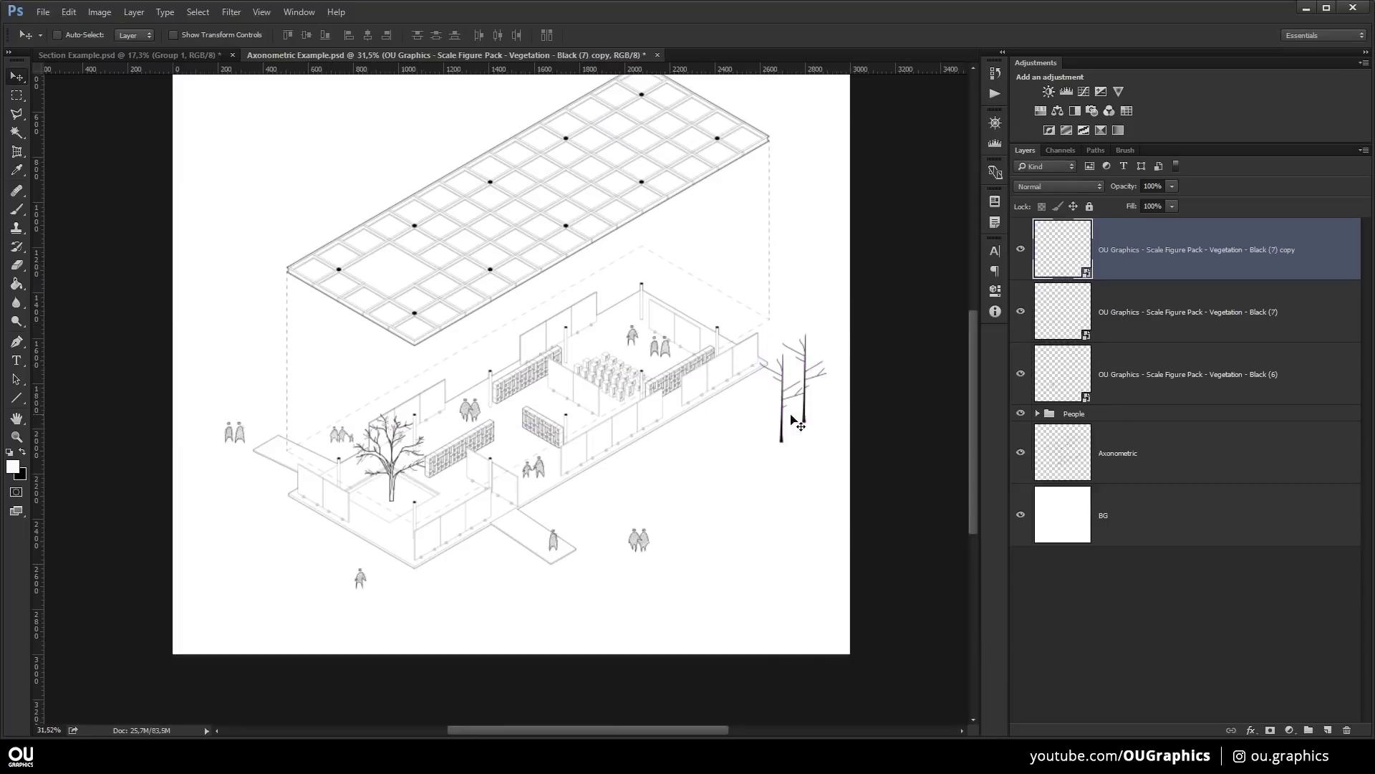
{"action": "key", "text": "Delete"}
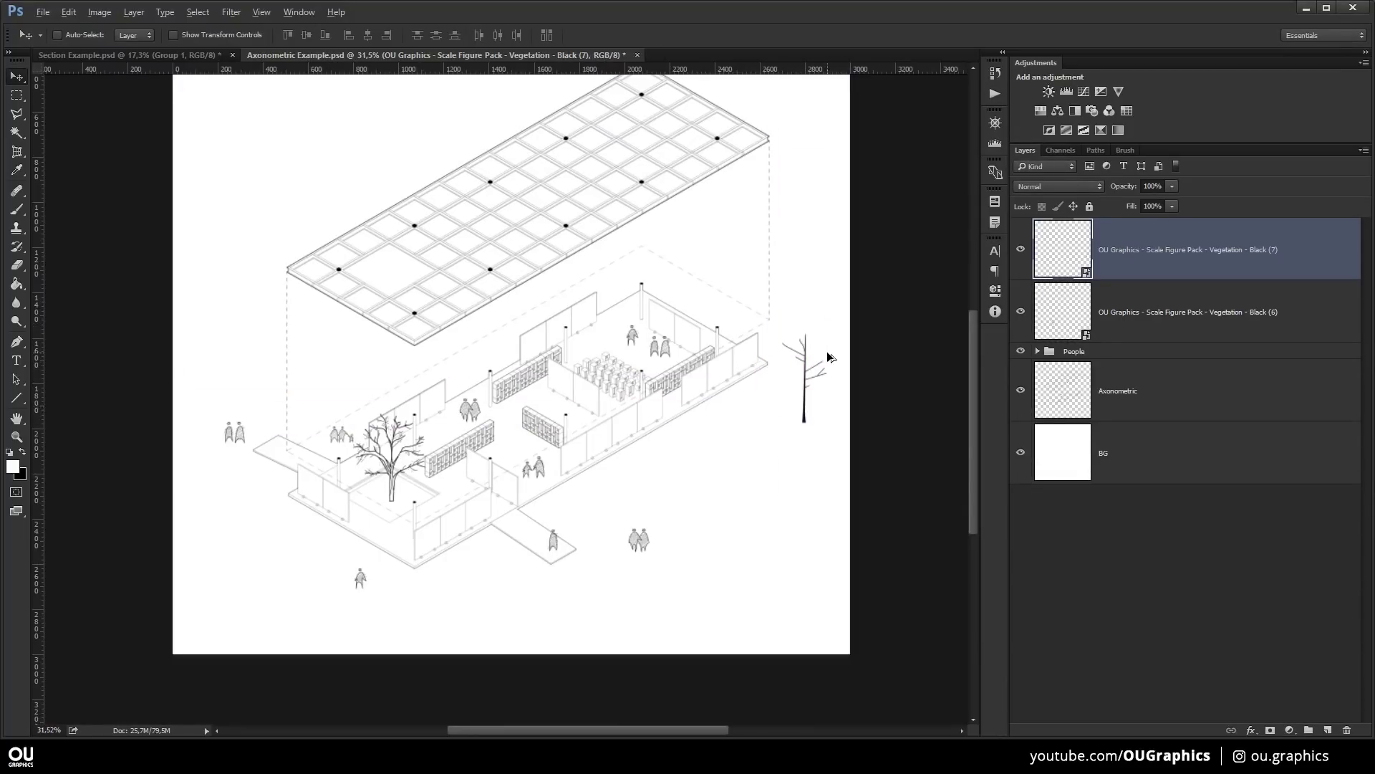
{"action": "key", "text": "ctrl+alt+t"}
{"action": "left_click_drag", "start_coordinate": [829, 356], "coordinate": [795, 388]}
{"action": "right_click", "coordinate": [784, 392]}
{"action": "left_click", "coordinate": [883, 613]}
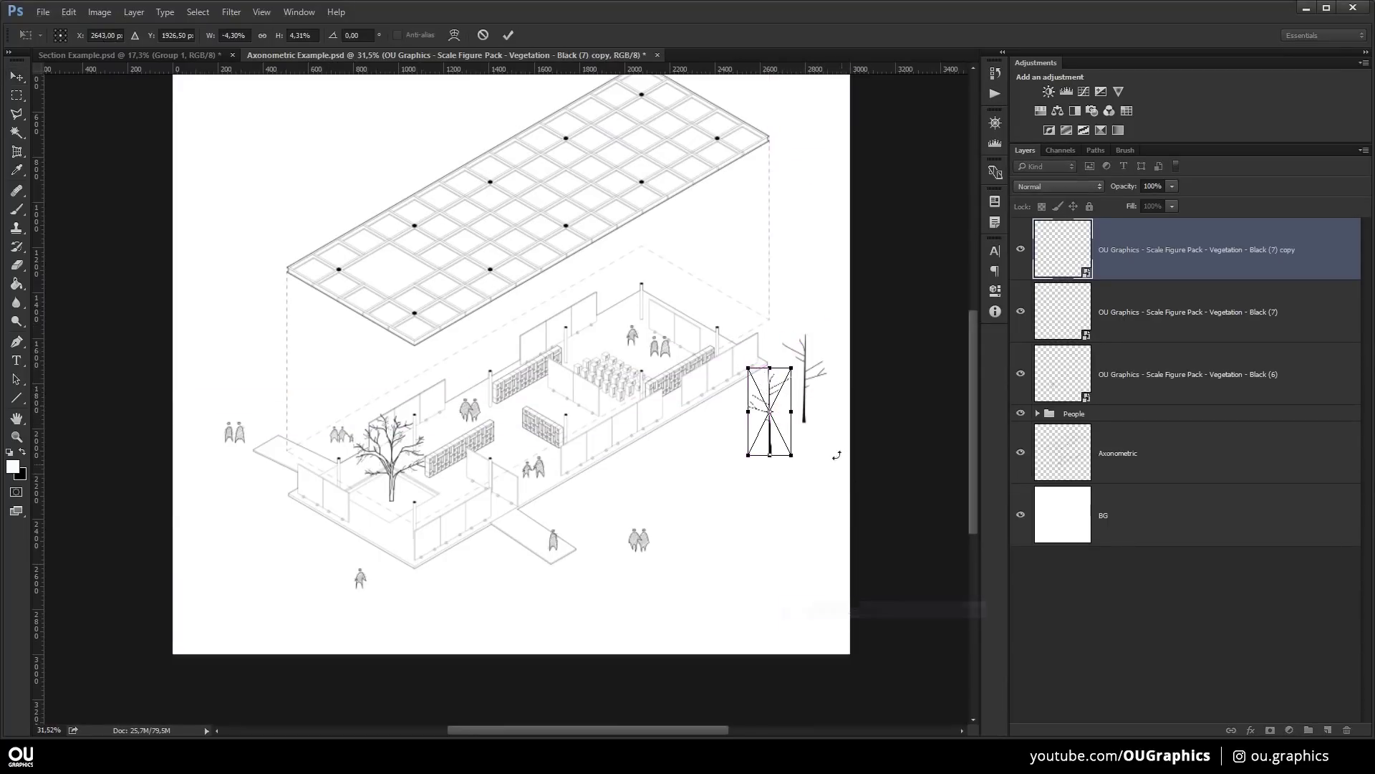
{"action": "key", "text": "Return"}
{"action": "key", "text": "ctrl+t"}
{"action": "left_click_drag", "start_coordinate": [791, 367], "coordinate": [778, 395]}
{"action": "key", "text": "Return"}
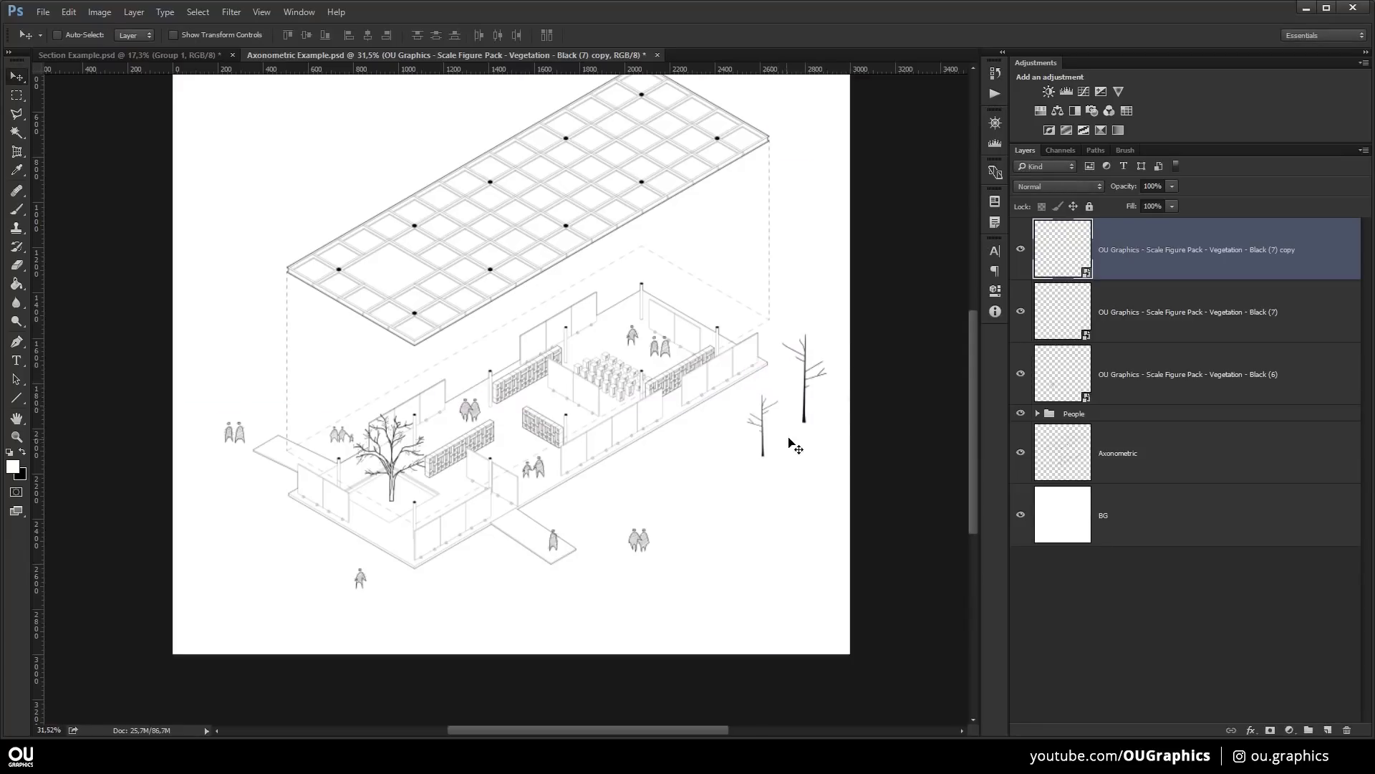
- Duplicate the small bare tree again in front of the other two and flip the new copy horizontally
{"action": "left_click_drag", "start_coordinate": [814, 453], "coordinate": [815, 453]}
{"action": "key", "text": "ctrl+t"}
{"action": "right_click", "coordinate": [804, 427]}
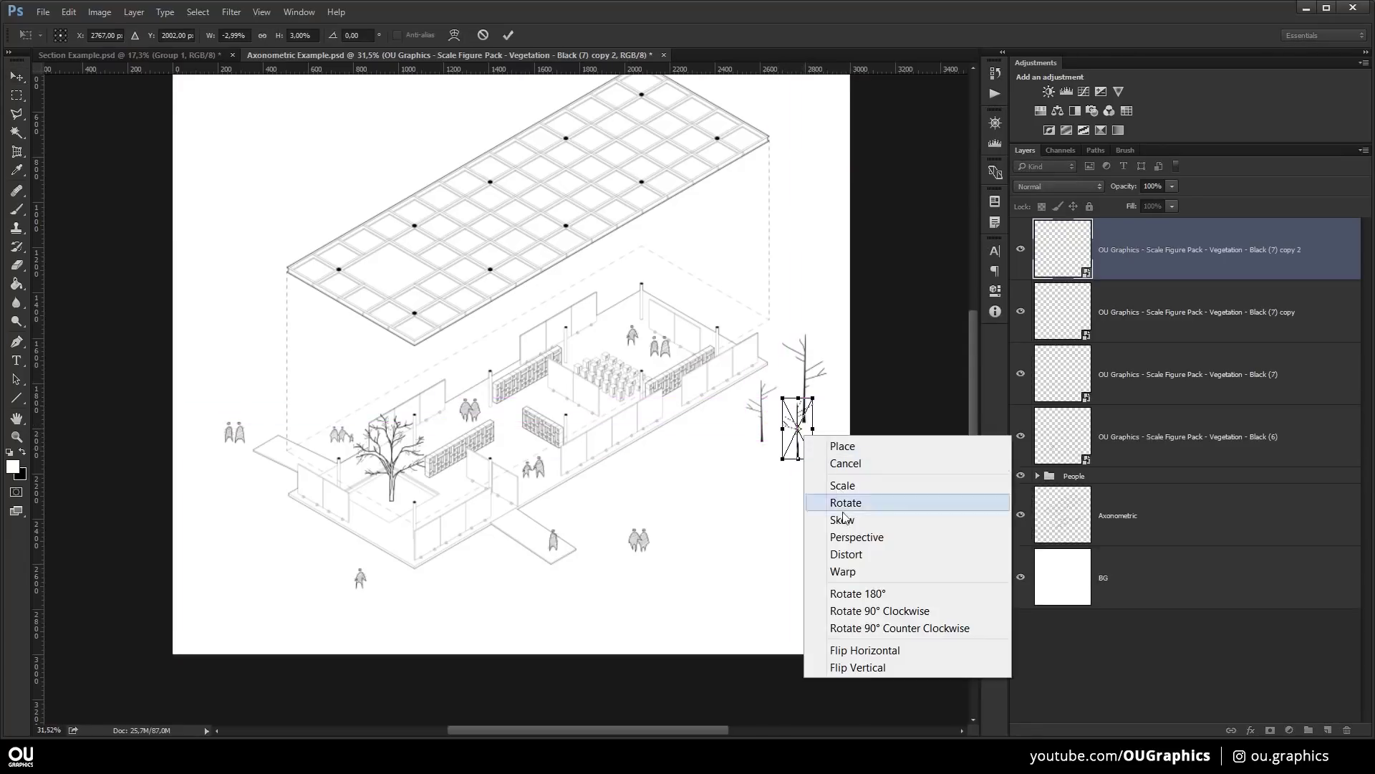
{"action": "left_click", "coordinate": [869, 652]}
{"action": "key", "text": "Return"}
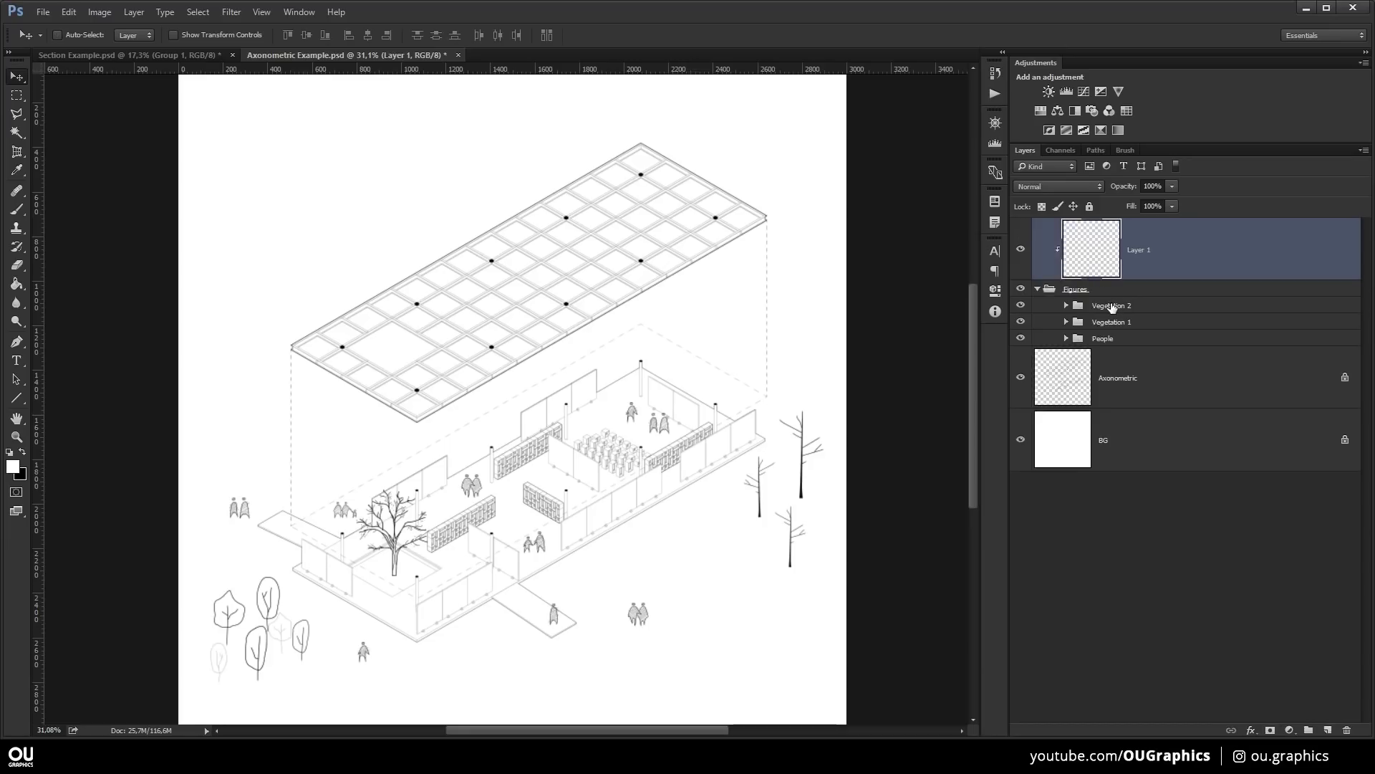
- Choose a light blue foreground colour and fill Layer 1, clipped to the Figures group, with it
{"action": "left_click", "coordinate": [12, 467]}
{"action": "left_click_drag", "start_coordinate": [856, 366], "coordinate": [857, 286]}
{"action": "left_click_drag", "start_coordinate": [702, 234], "coordinate": [755, 239]}
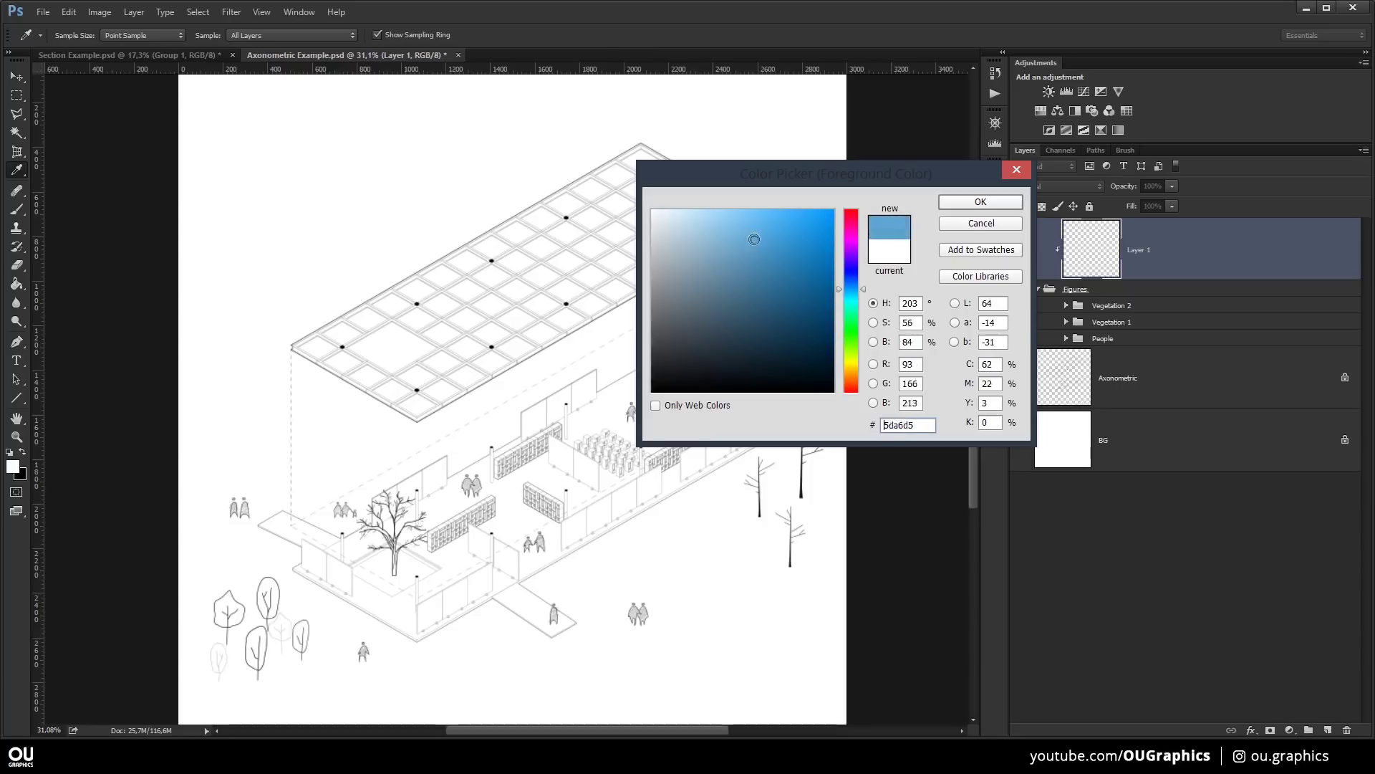
{"action": "left_click", "coordinate": [998, 202]}
{"action": "key", "text": "alt+BackSpace"}
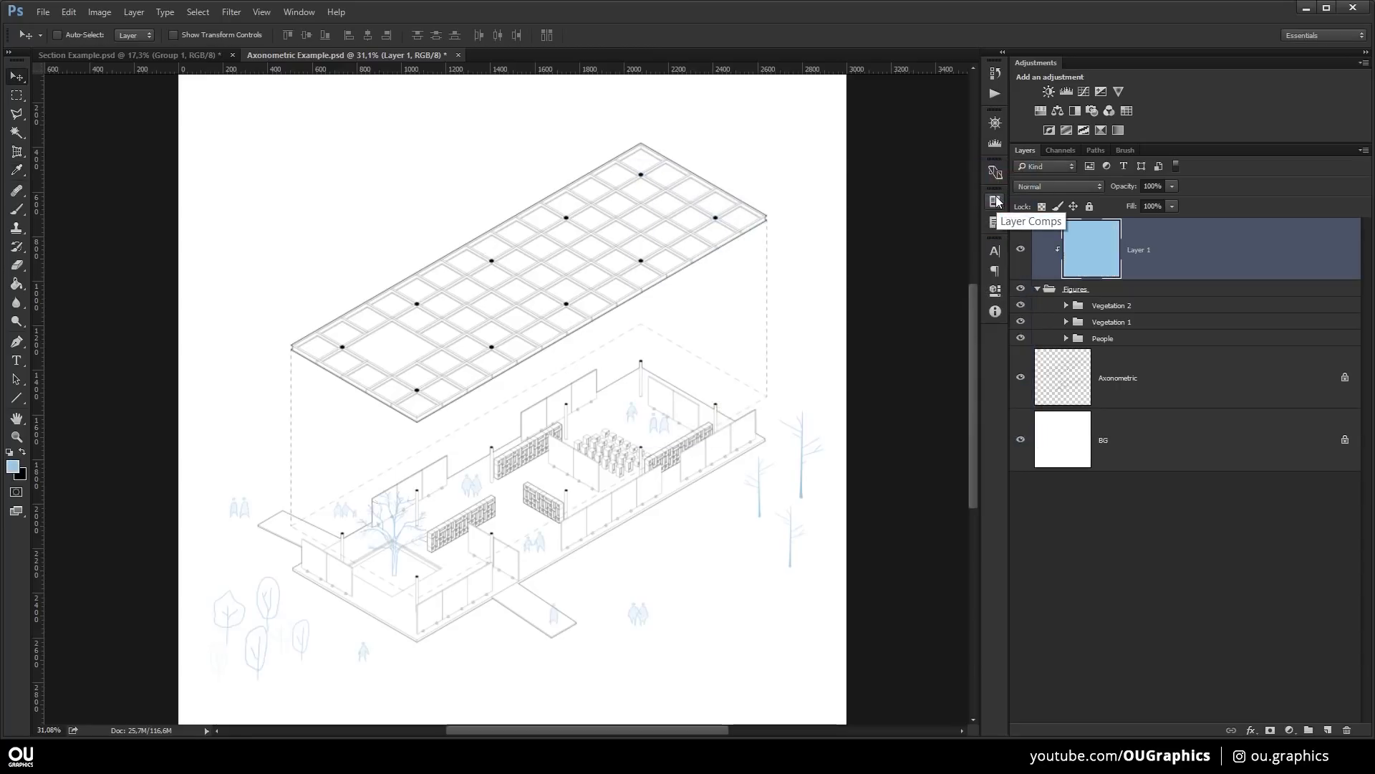
- Unlock the BG layer and darken it using Hue/Saturation with Lightness -26
{"action": "left_click", "coordinate": [1086, 438]}
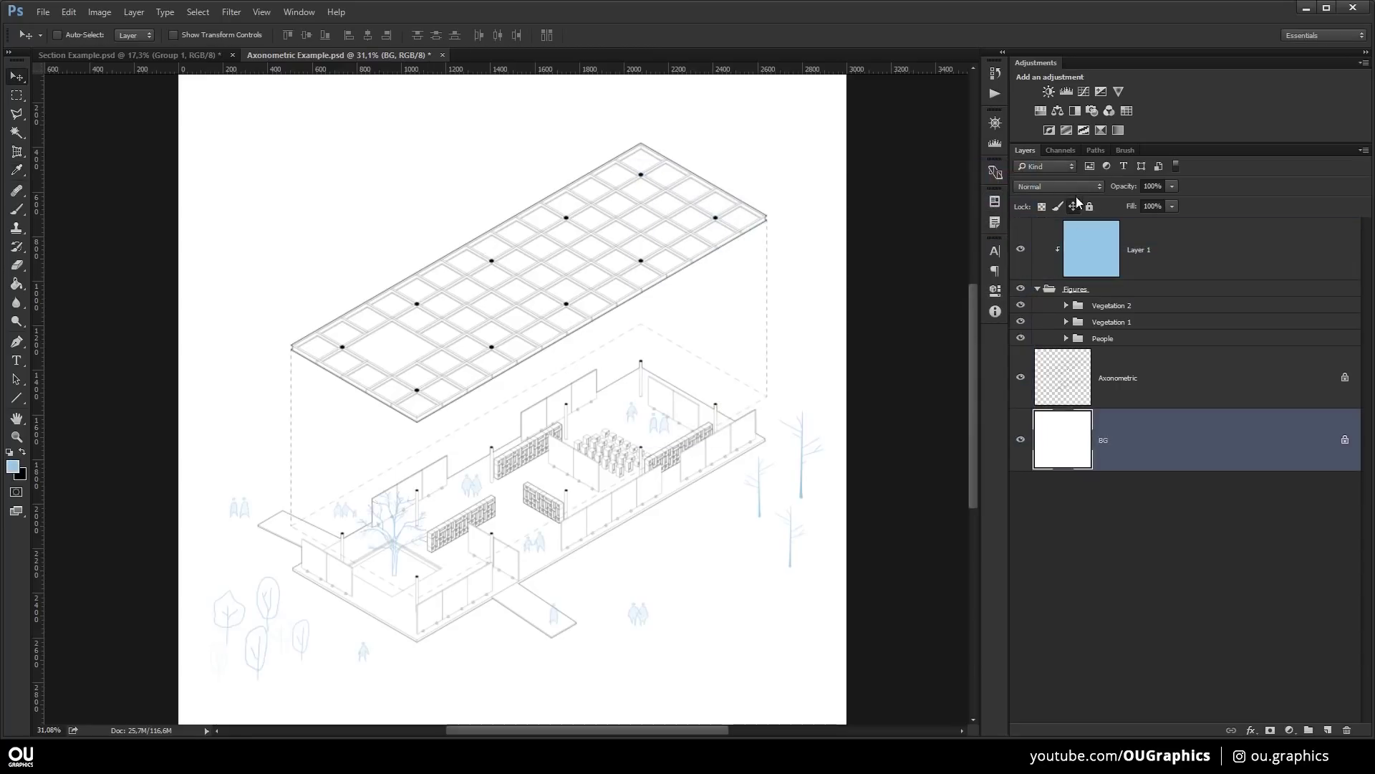
{"action": "key", "text": "ctrl+u"}
{"action": "left_click_drag", "start_coordinate": [822, 300], "coordinate": [815, 300]}
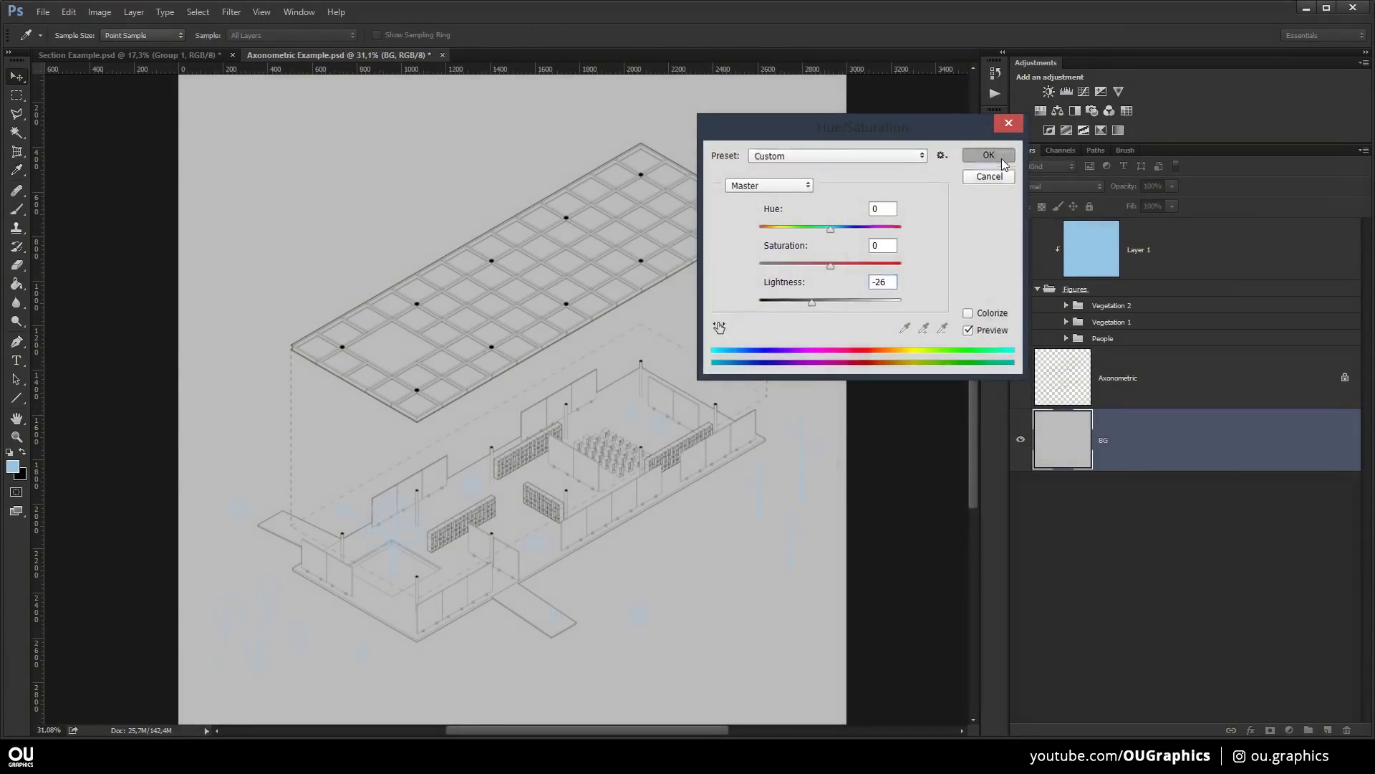
- Turn the light blue Layer 1 fill white by raising its Hue/Saturation Lightness to the maximum
{"action": "left_click", "coordinate": [988, 156]}
{"action": "left_click", "coordinate": [1086, 249]}
{"action": "key", "text": "ctrl+u"}
{"action": "left_click_drag", "start_coordinate": [831, 301], "coordinate": [903, 303]}
{"action": "left_click", "coordinate": [989, 156]}
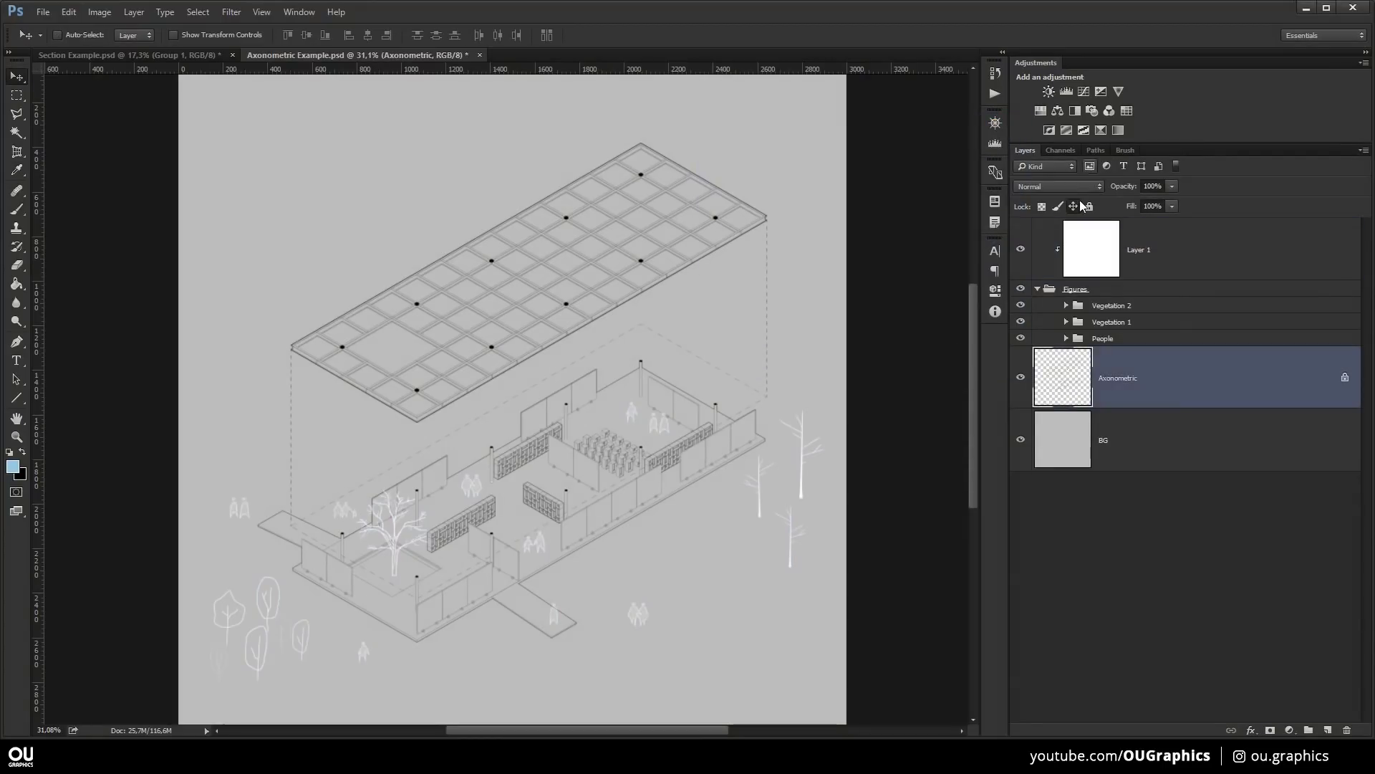
- Invert the unlocked Axonometric layer to white linework and darken the BG layer using Hue/Saturation with Lightness -73
{"action": "key", "text": "ctrl+i"}
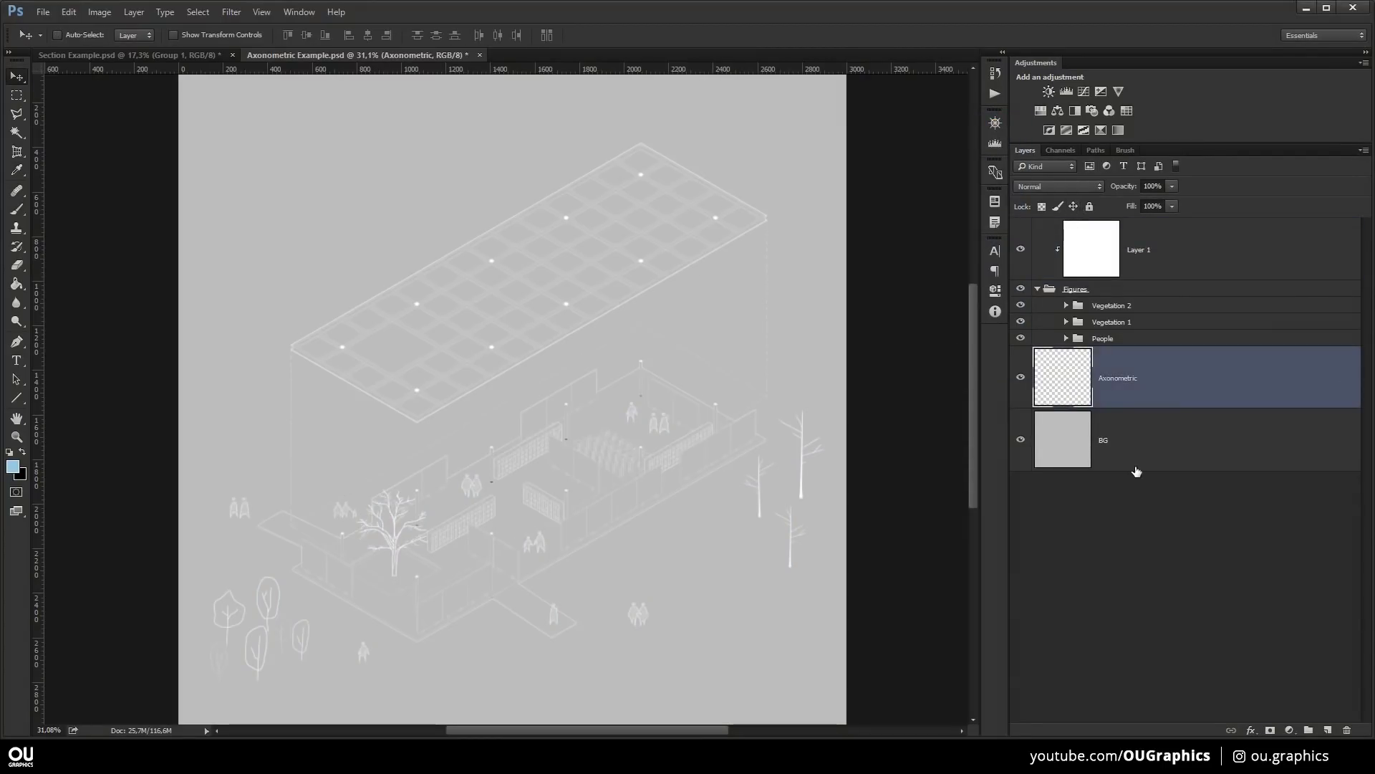
{"action": "left_click", "coordinate": [1137, 465]}
{"action": "key", "text": "ctrl+u"}
{"action": "left_click_drag", "start_coordinate": [830, 300], "coordinate": [784, 302]}
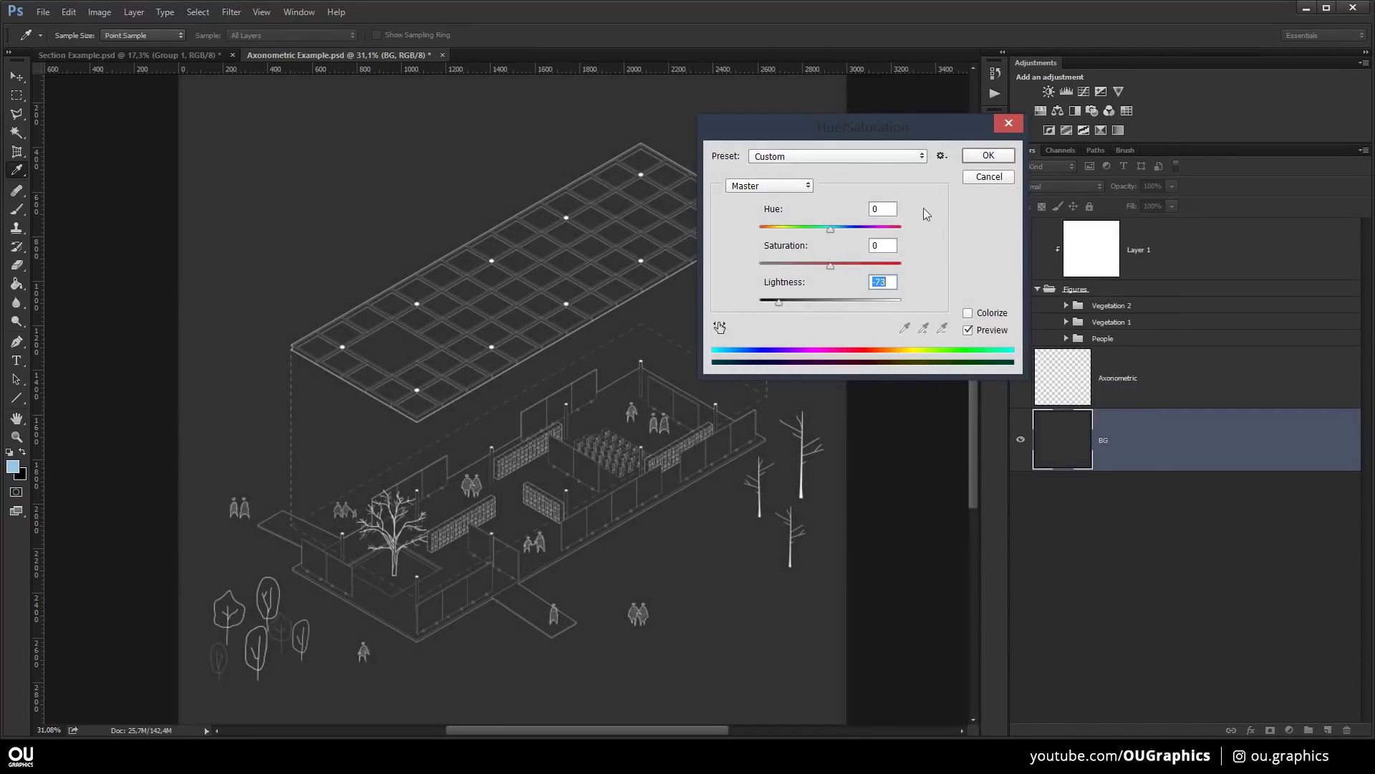
{"action": "left_click", "coordinate": [989, 155]}
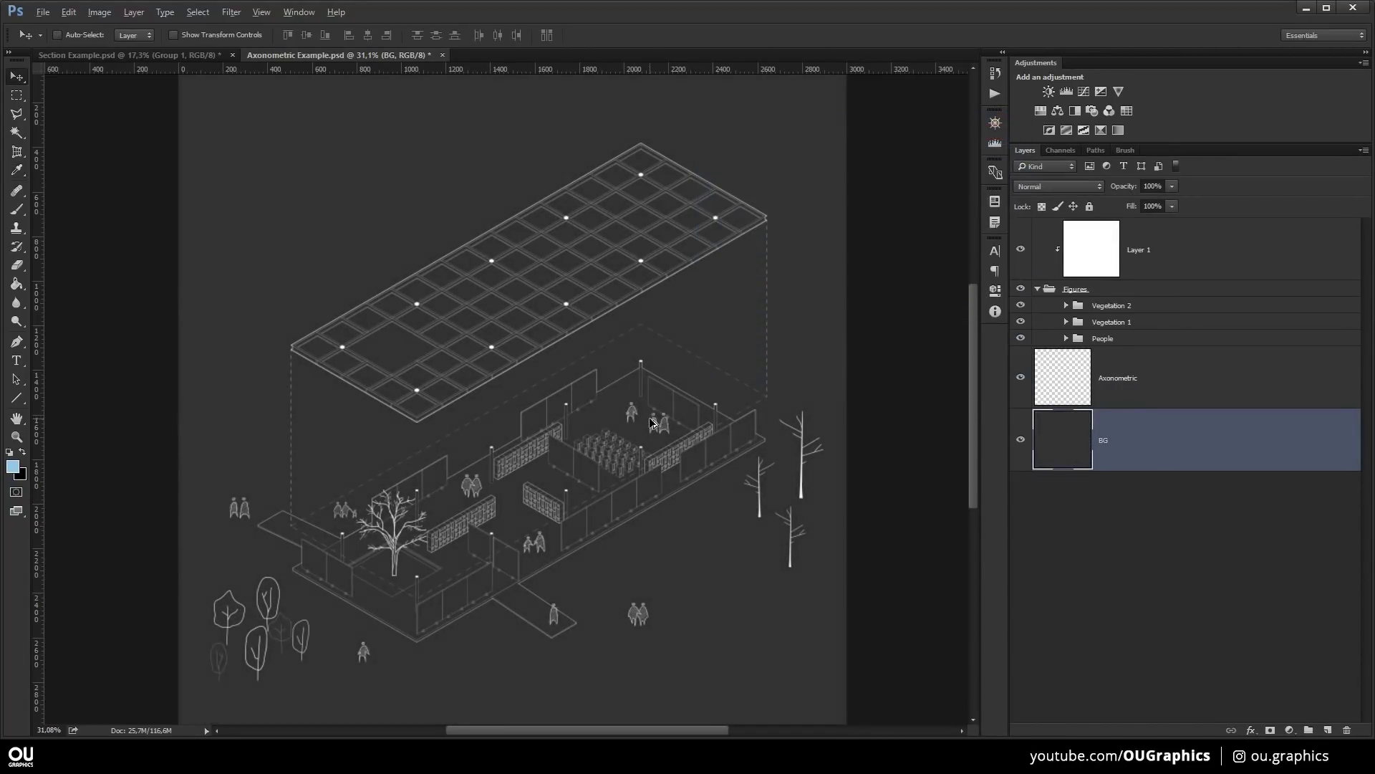
{"action": "key", "text": "ctrl+0"}
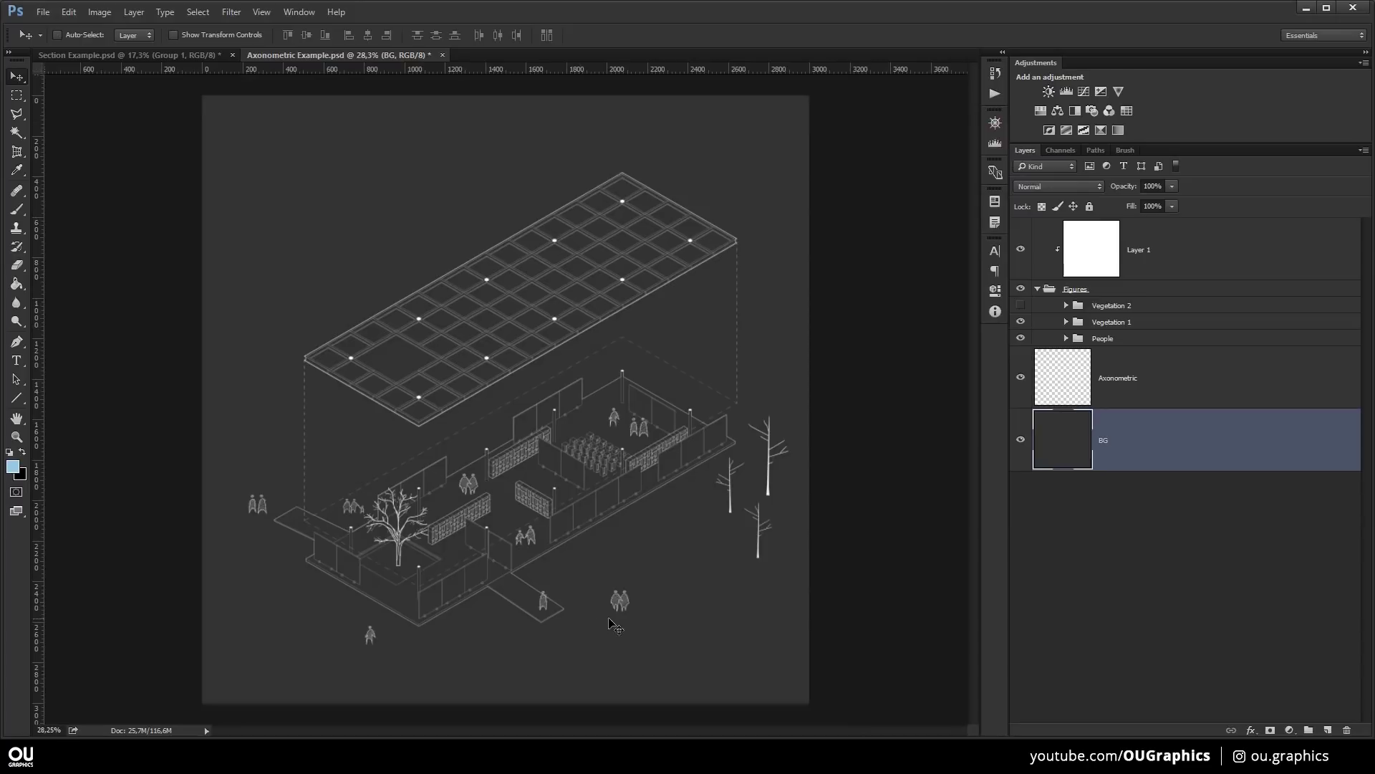
- Duplicate the frontmost bare tree's layer in the Vegetation 1 group and rasterize the new copy
{"action": "scroll", "coordinate": [765, 574], "scroll_direction": "up", "scroll_amount": 5}
{"action": "left_click", "coordinate": [741, 632], "text": "ctrl"}
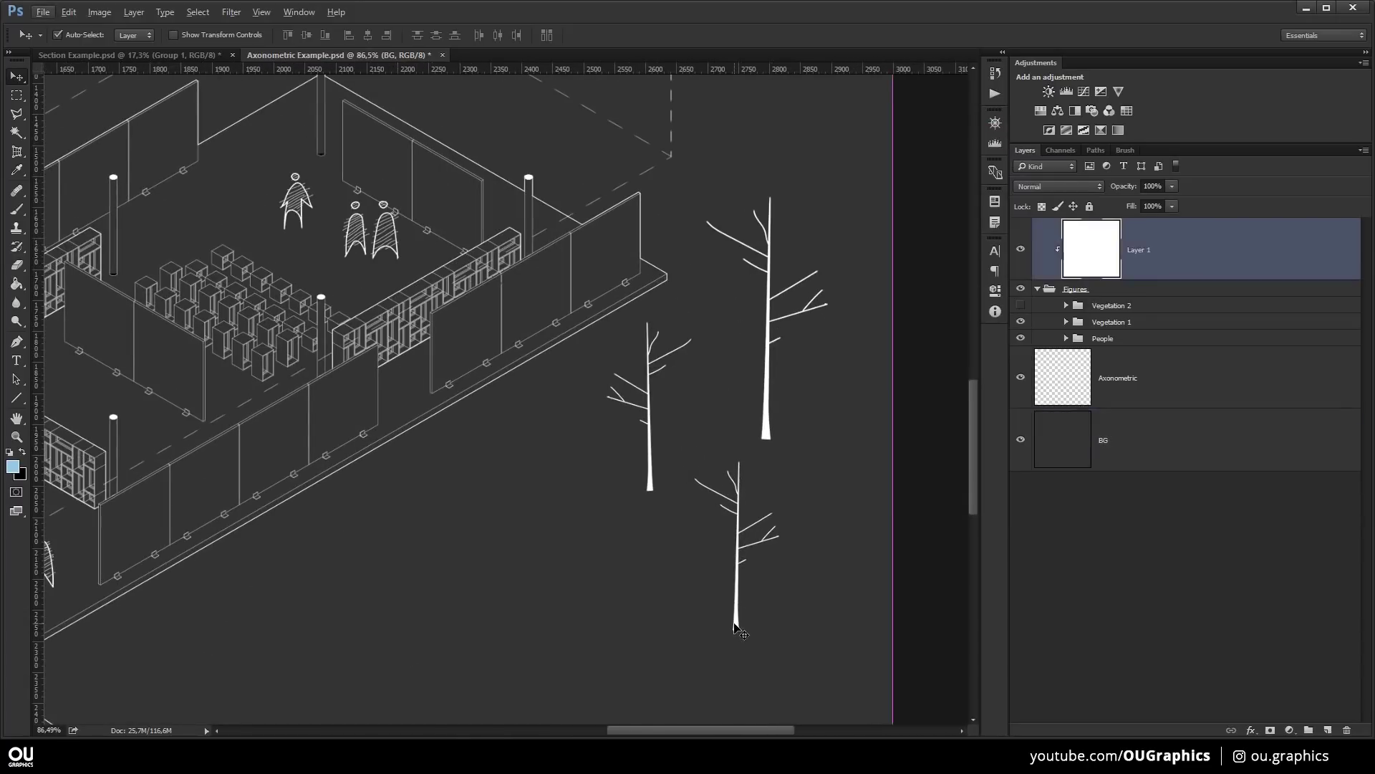
{"action": "left_click", "coordinate": [1066, 321]}
{"action": "left_click", "coordinate": [1124, 419]}
{"action": "left_click_drag", "start_coordinate": [779, 531], "coordinate": [775, 372]}
{"action": "key", "text": "ctrl+z"}
{"action": "left_click", "coordinate": [1206, 364]}
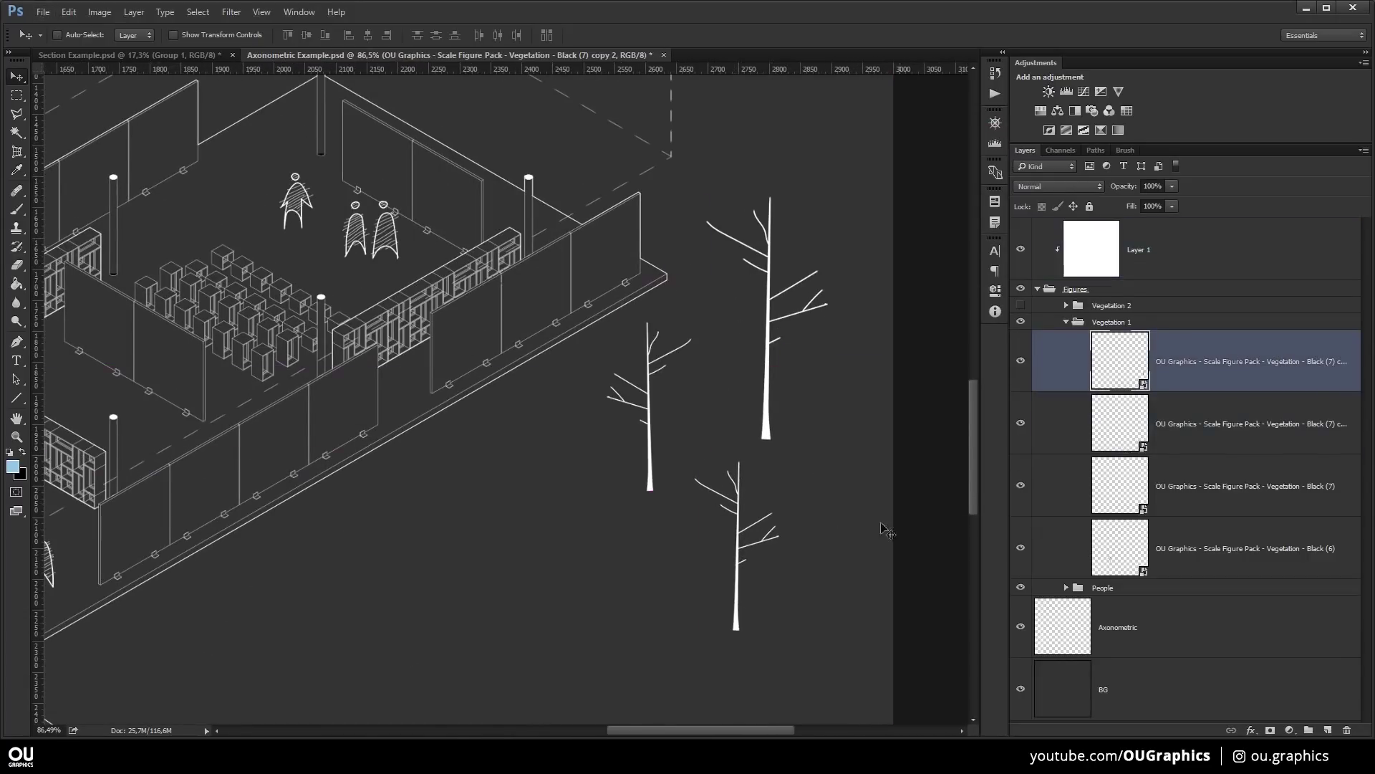
{"action": "right_click", "coordinate": [1079, 361]}
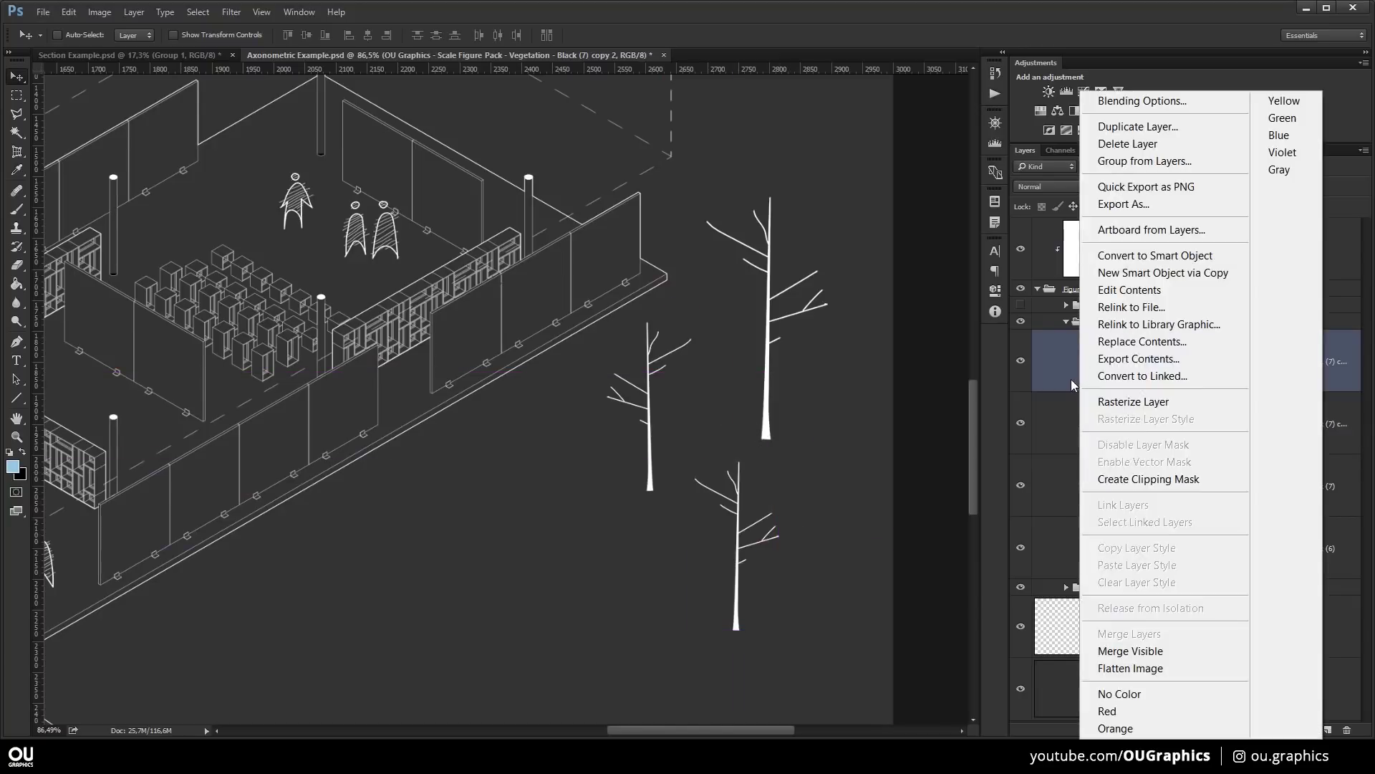
{"action": "left_click", "coordinate": [1137, 126]}
{"action": "left_click", "coordinate": [1047, 237]}
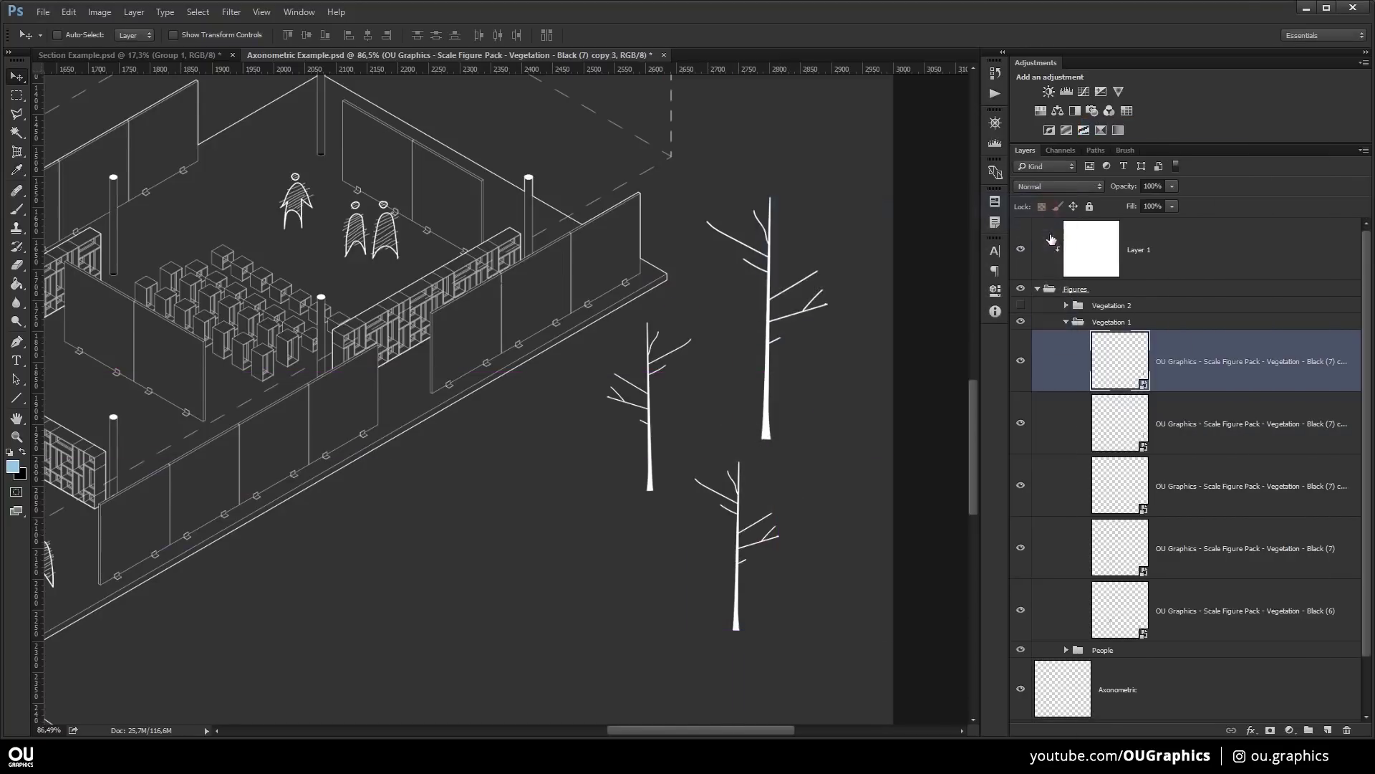
{"action": "right_click", "coordinate": [1081, 353]}
{"action": "left_click", "coordinate": [1118, 398]}
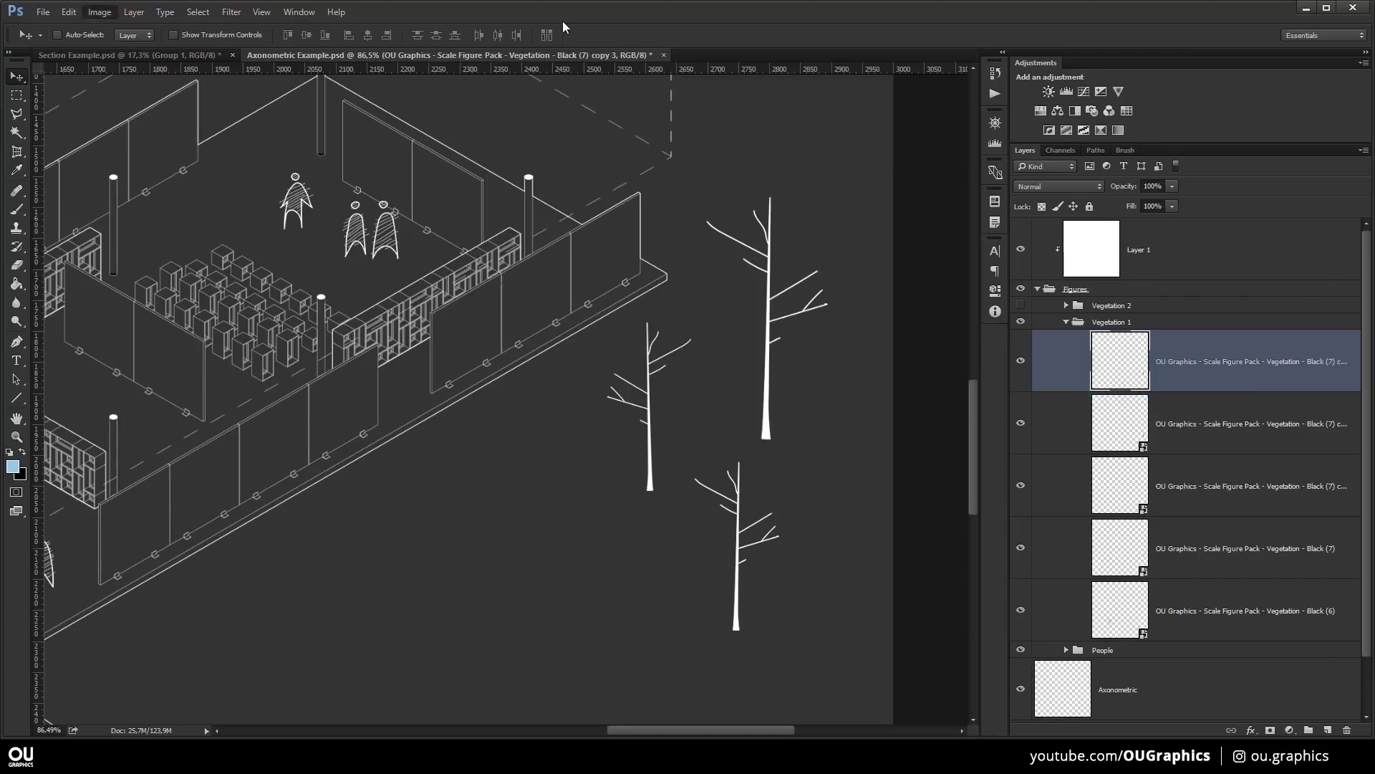
- Distort the rasterized tree copy into a shadow slanting from the trunk's base, and place it beneath the tree at 30% opacity
{"action": "key", "text": "ctrl+t"}
{"action": "left_click_drag", "start_coordinate": [740, 464], "coordinate": [725, 626]}
{"action": "key", "text": "Return"}
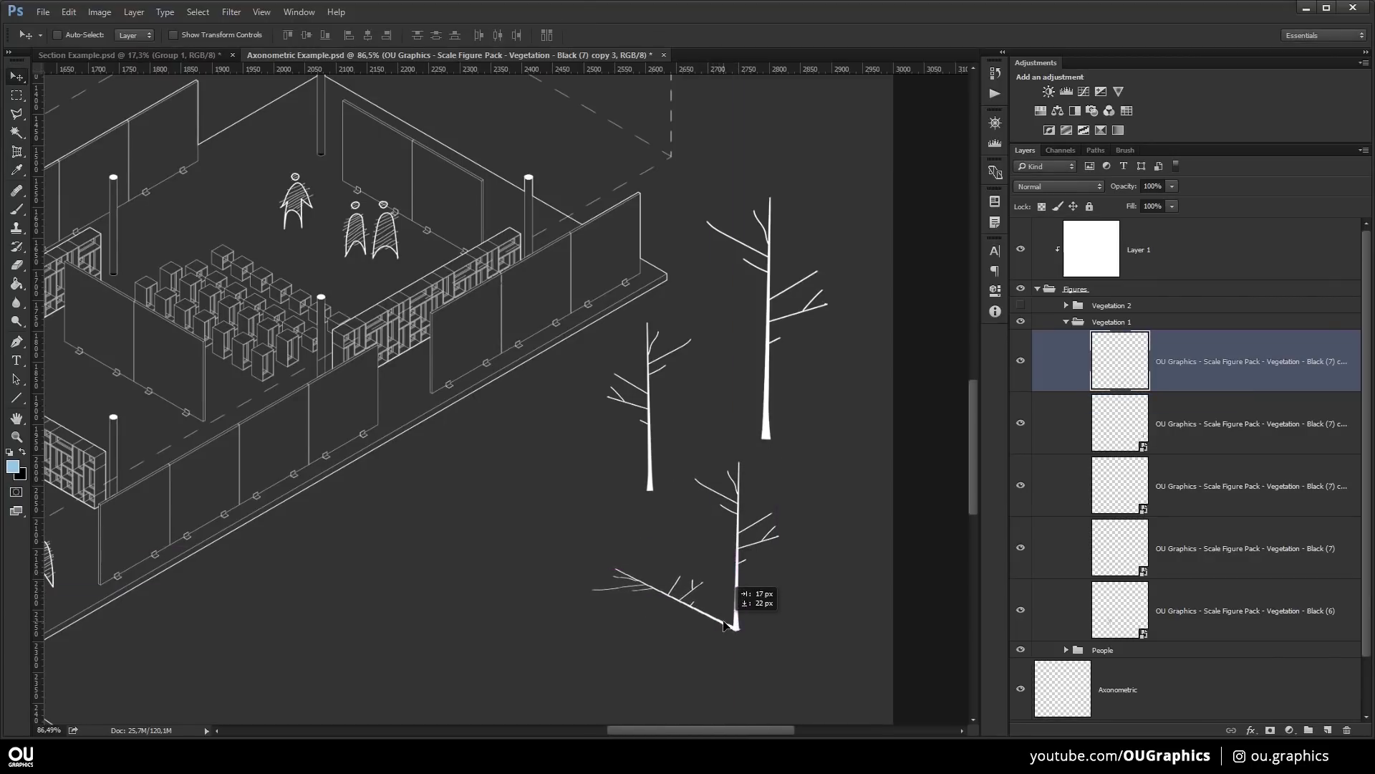
{"action": "left_click", "coordinate": [1173, 437]}
{"action": "scroll", "coordinate": [784, 530], "scroll_direction": "down", "scroll_amount": 5}
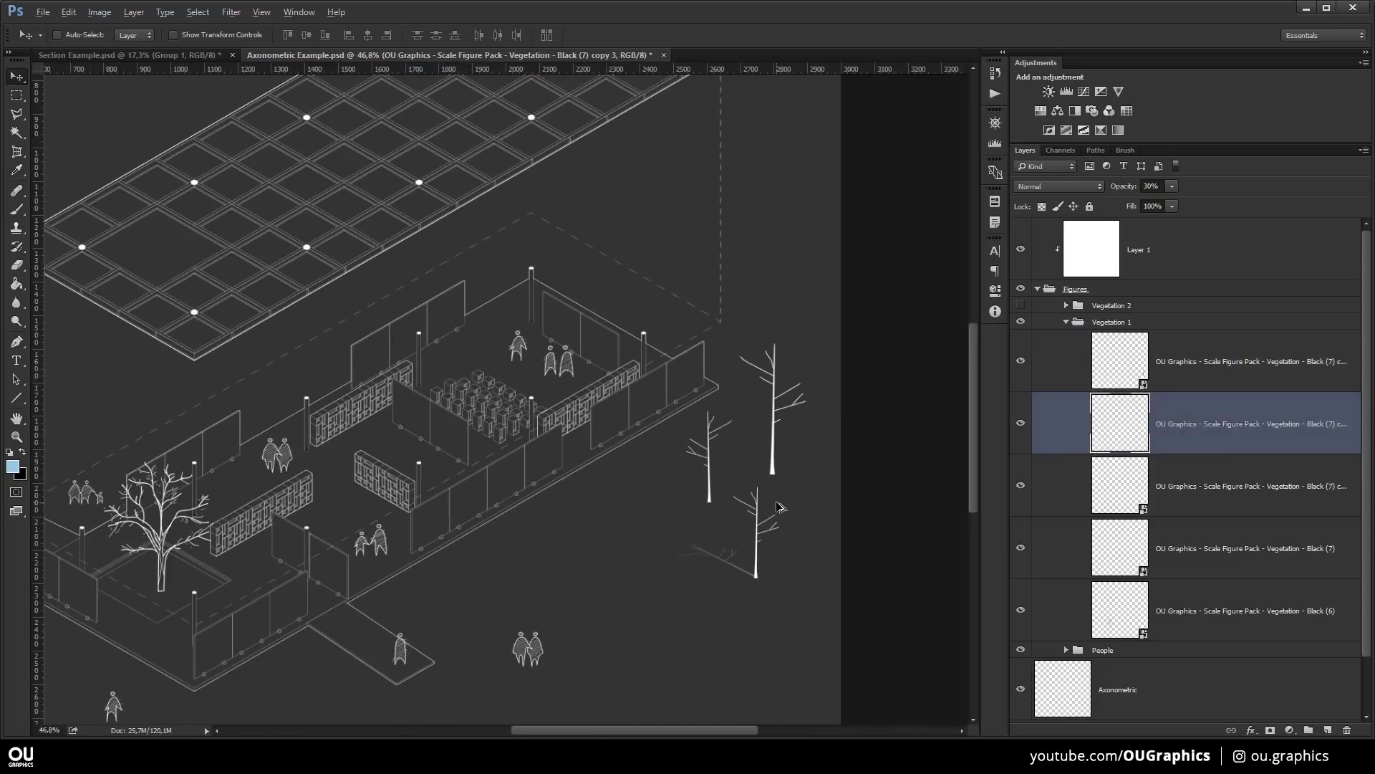
- Collapse the Vegetation 1 group and hide the white Layer 1 that is clipped to the Figures group
{"action": "scroll", "coordinate": [781, 516], "scroll_direction": "up", "scroll_amount": 4}
{"action": "scroll", "coordinate": [740, 502], "scroll_direction": "up", "scroll_amount": 3}
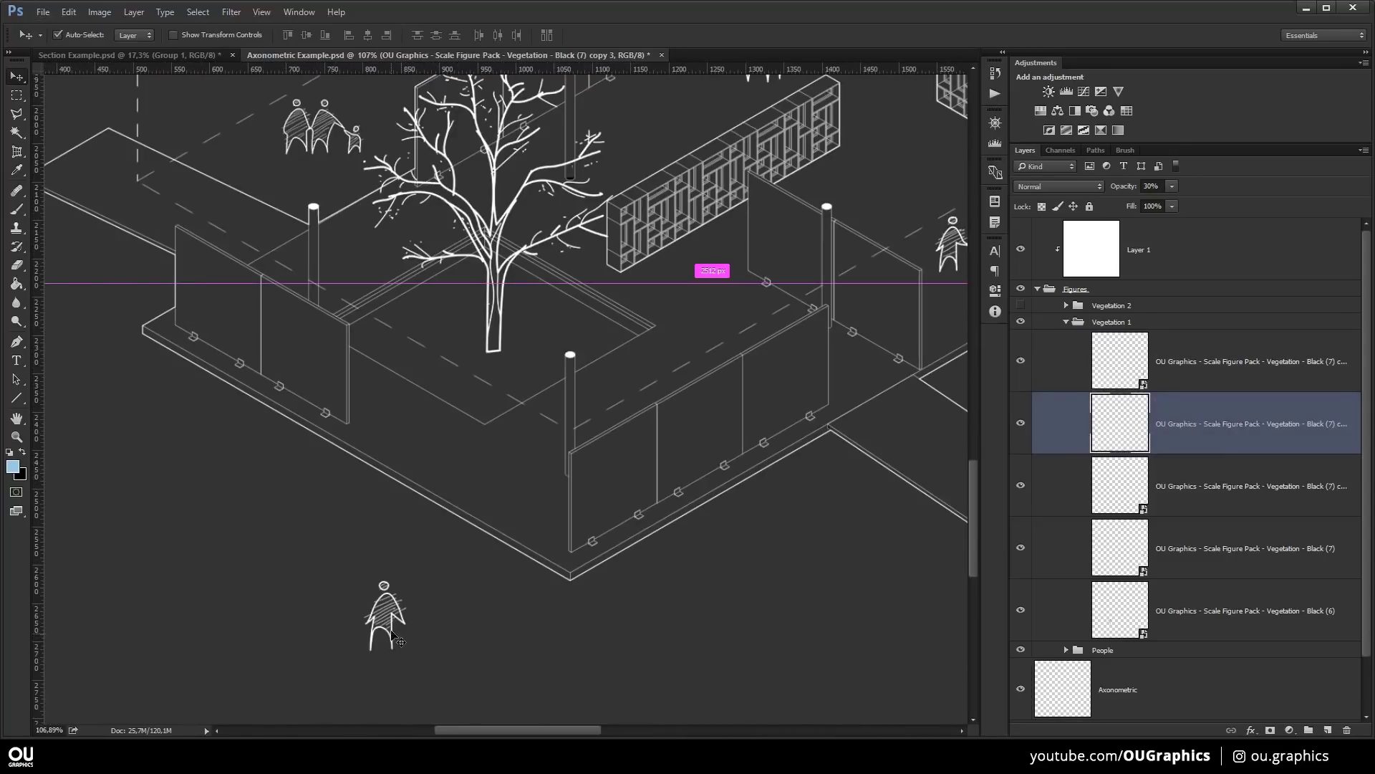
{"action": "key", "text": "alt+period"}
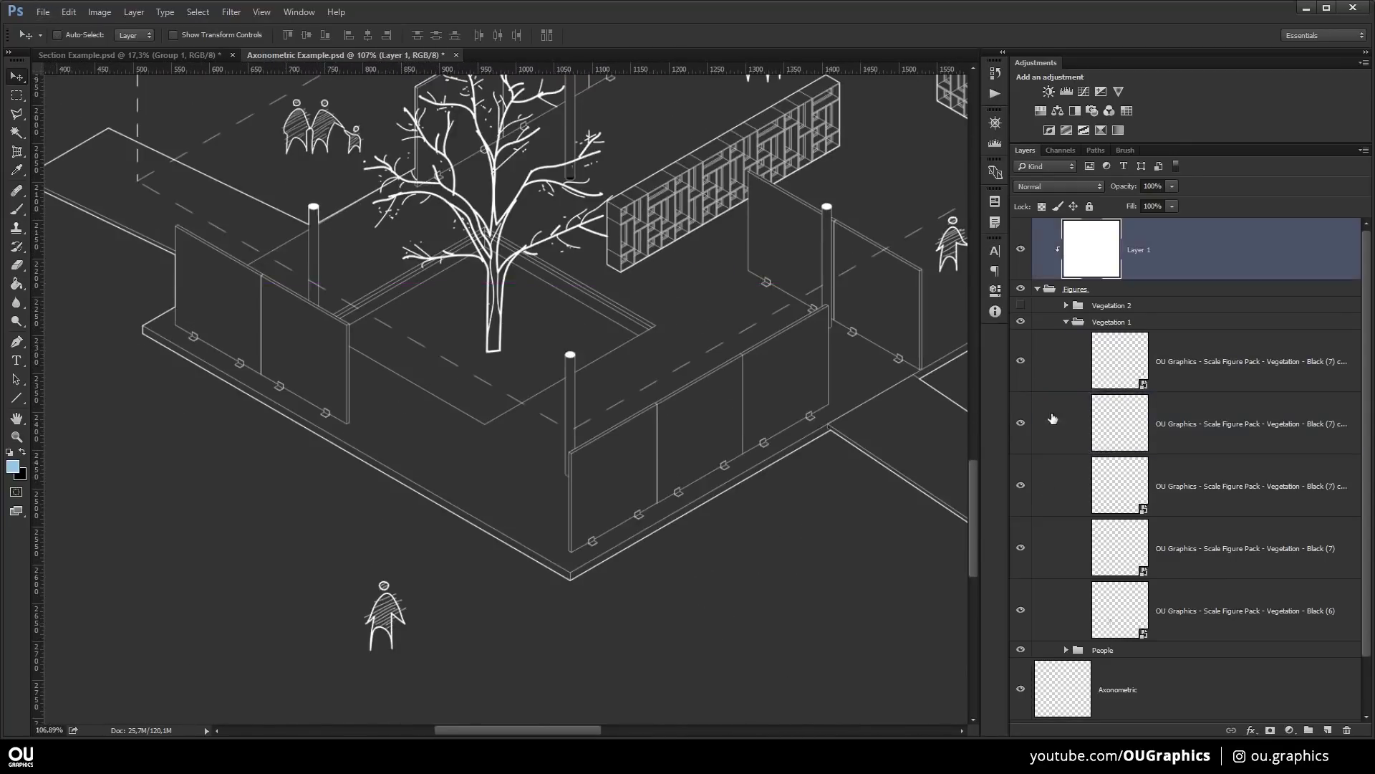
{"action": "left_click", "coordinate": [1067, 323]}
{"action": "left_click", "coordinate": [1024, 250]}
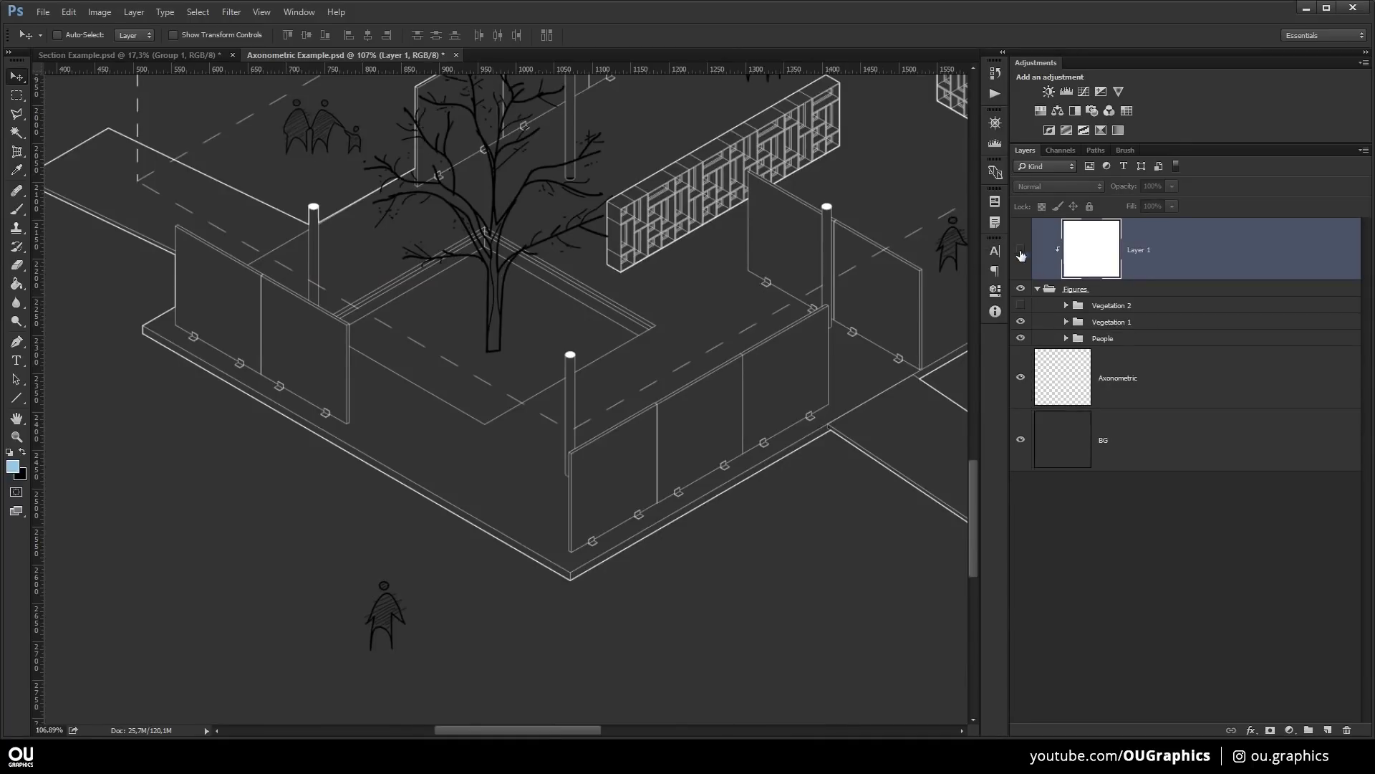
{"action": "left_click_drag", "start_coordinate": [917, 323], "coordinate": [538, 365]}
{"action": "mouse_move", "coordinate": [491, 440]}
{"action": "left_mouse_down"}
{"action": "mouse_move", "coordinate": [780, 652]}
{"action": "mouse_move", "coordinate": [787, 609]}
{"action": "left_mouse_up"}
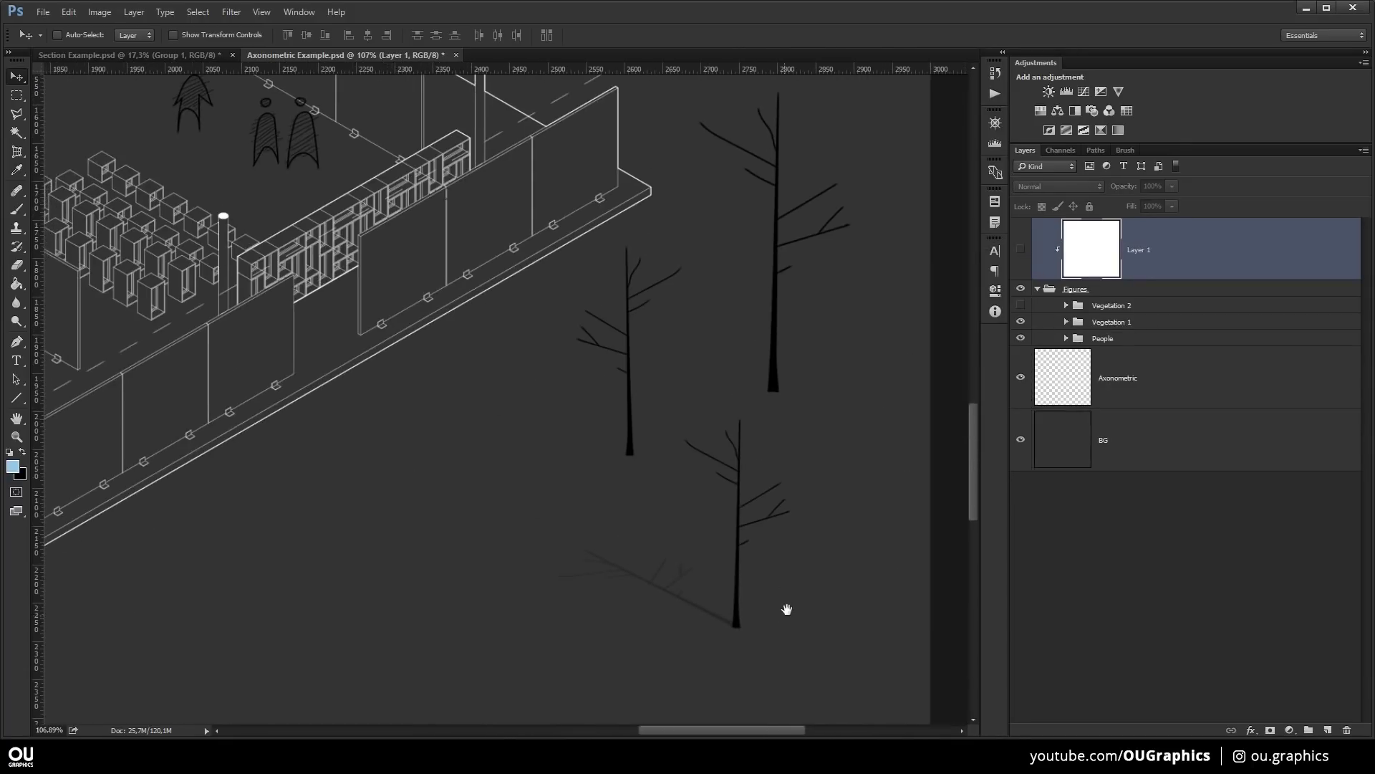
{"action": "left_click", "coordinate": [1022, 249]}
{"action": "scroll", "coordinate": [799, 445], "scroll_direction": "down", "scroll_amount": 5}
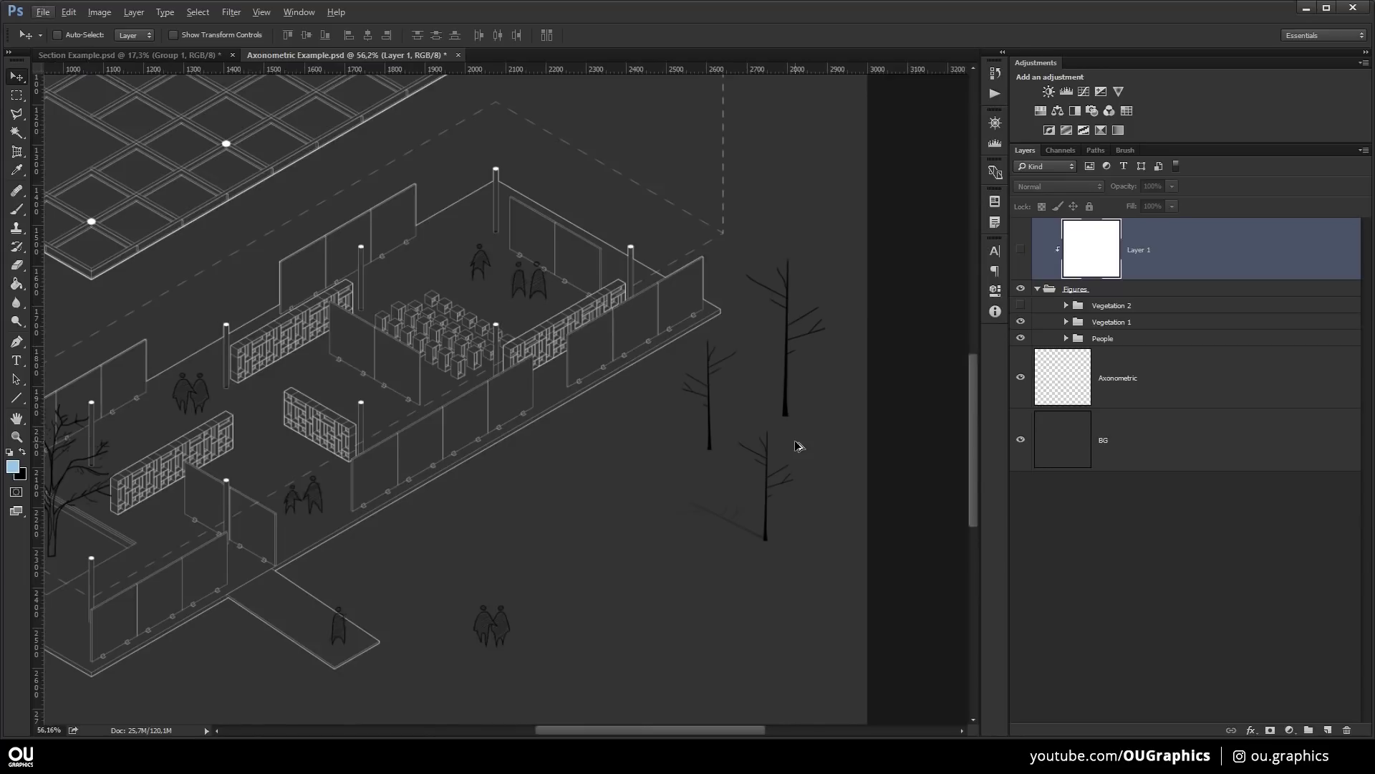
- Invert the colours of the BG and Axonometric layers to get dark linework on a light background
{"action": "left_click", "coordinate": [1045, 438]}
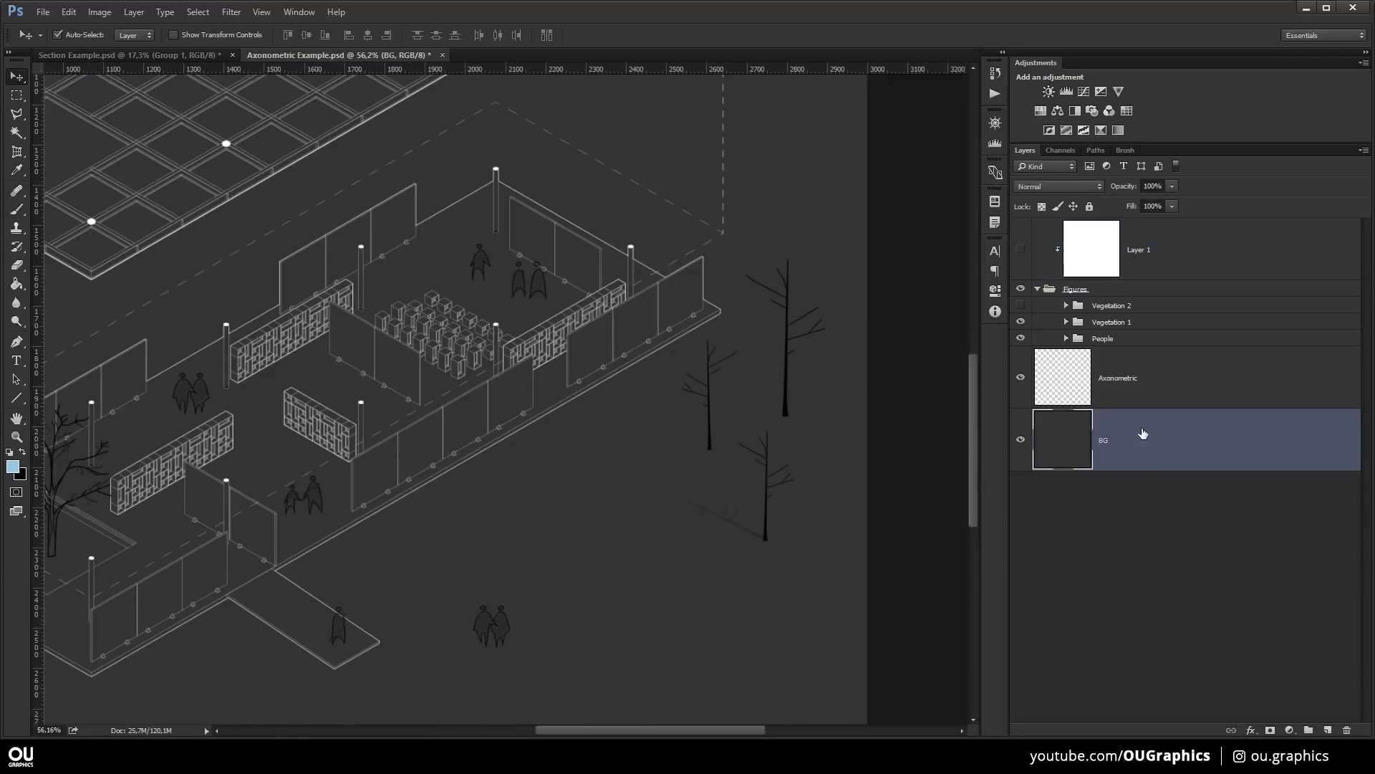
{"action": "key", "text": "ctrl+i"}
{"action": "left_click", "coordinate": [1149, 403]}
{"action": "key", "text": "ctrl+i"}
- Duplicate the People - Black C (6) copy layer of the lone person in front of the building and rasterize the duplicate
{"action": "scroll", "coordinate": [744, 458], "scroll_direction": "down", "scroll_amount": 3}
{"action": "left_click_drag", "start_coordinate": [607, 556], "coordinate": [820, 406]}
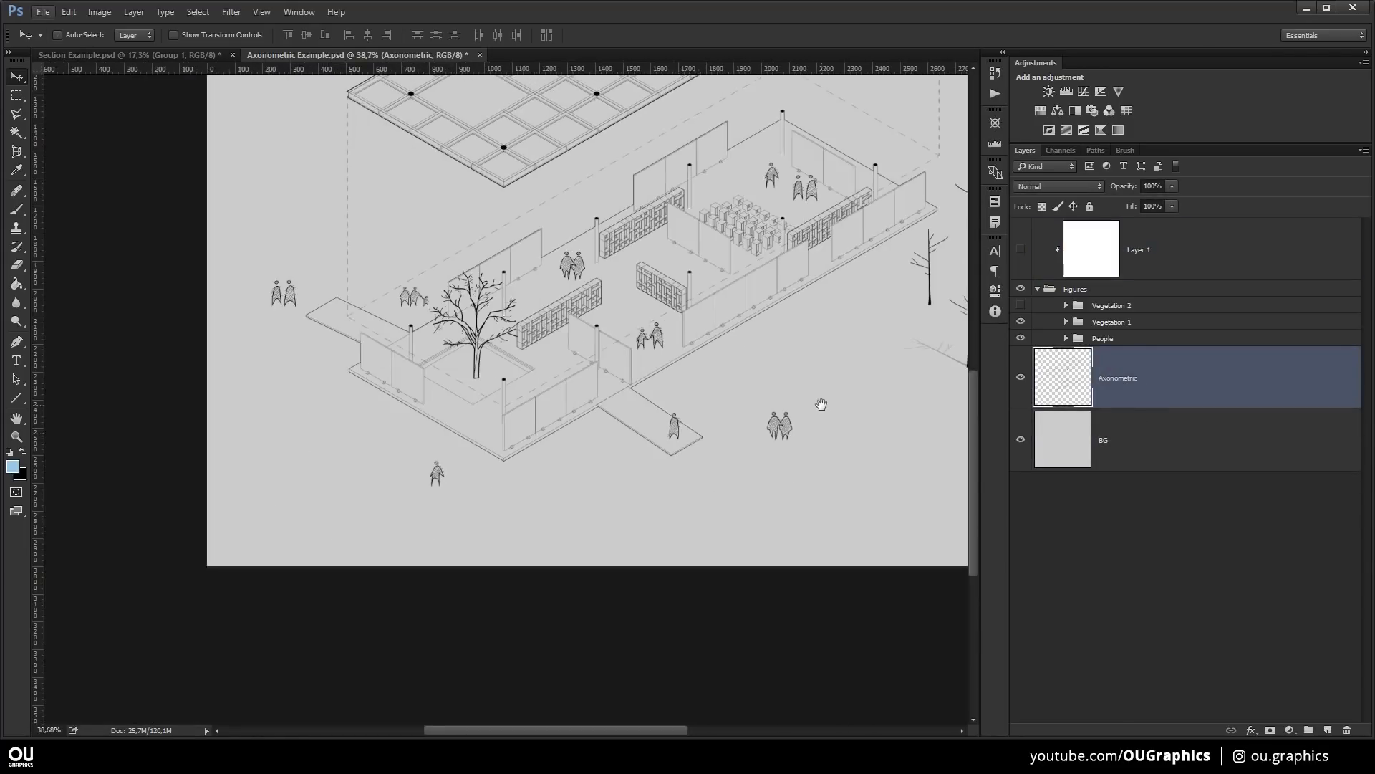
{"action": "scroll", "coordinate": [473, 439], "scroll_direction": "up", "scroll_amount": 12}
{"action": "scroll", "coordinate": [448, 390], "scroll_direction": "up", "scroll_amount": 4}
{"action": "left_click", "coordinate": [432, 390], "text": "ctrl"}
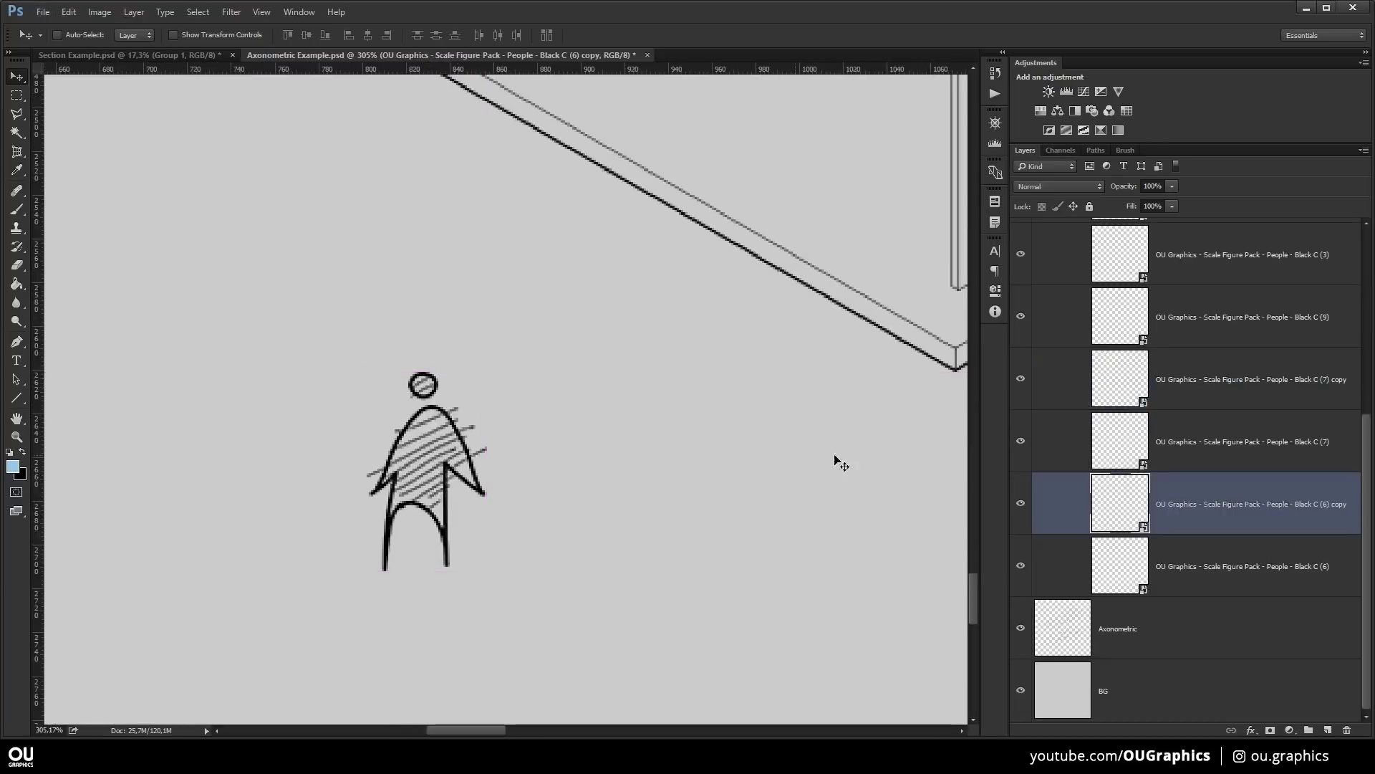
{"action": "right_click", "coordinate": [1044, 503]}
{"action": "left_click", "coordinate": [1089, 129]}
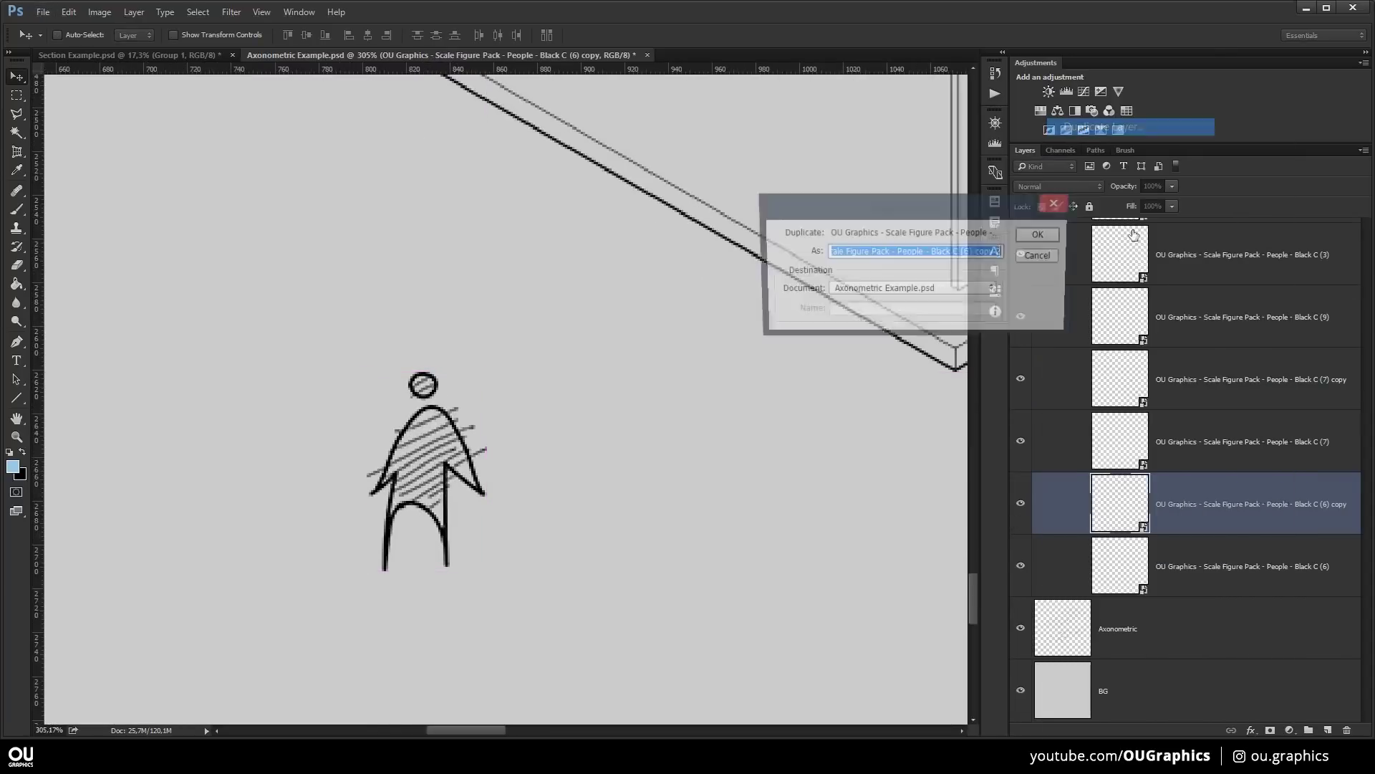
{"action": "left_click", "coordinate": [1045, 233]}
{"action": "right_click", "coordinate": [1081, 459]}
{"action": "left_click", "coordinate": [1128, 401]}
- Rotate, skew and flatten the duplicated person into a ground shadow stretching back from the figure's feet
{"action": "key", "text": "ctrl+t"}
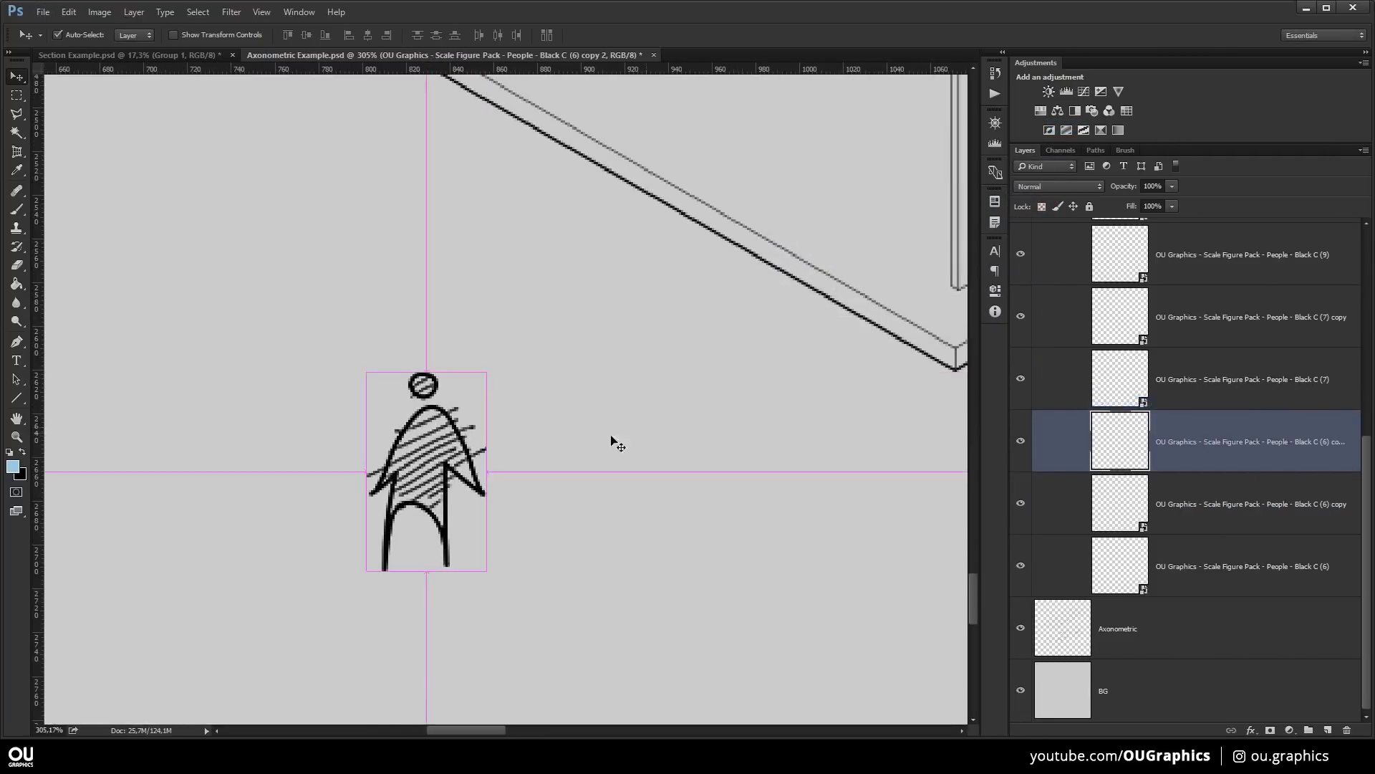
{"action": "left_click_drag", "start_coordinate": [427, 372], "coordinate": [311, 465]}
{"action": "left_click_drag", "start_coordinate": [429, 516], "coordinate": [423, 496]}
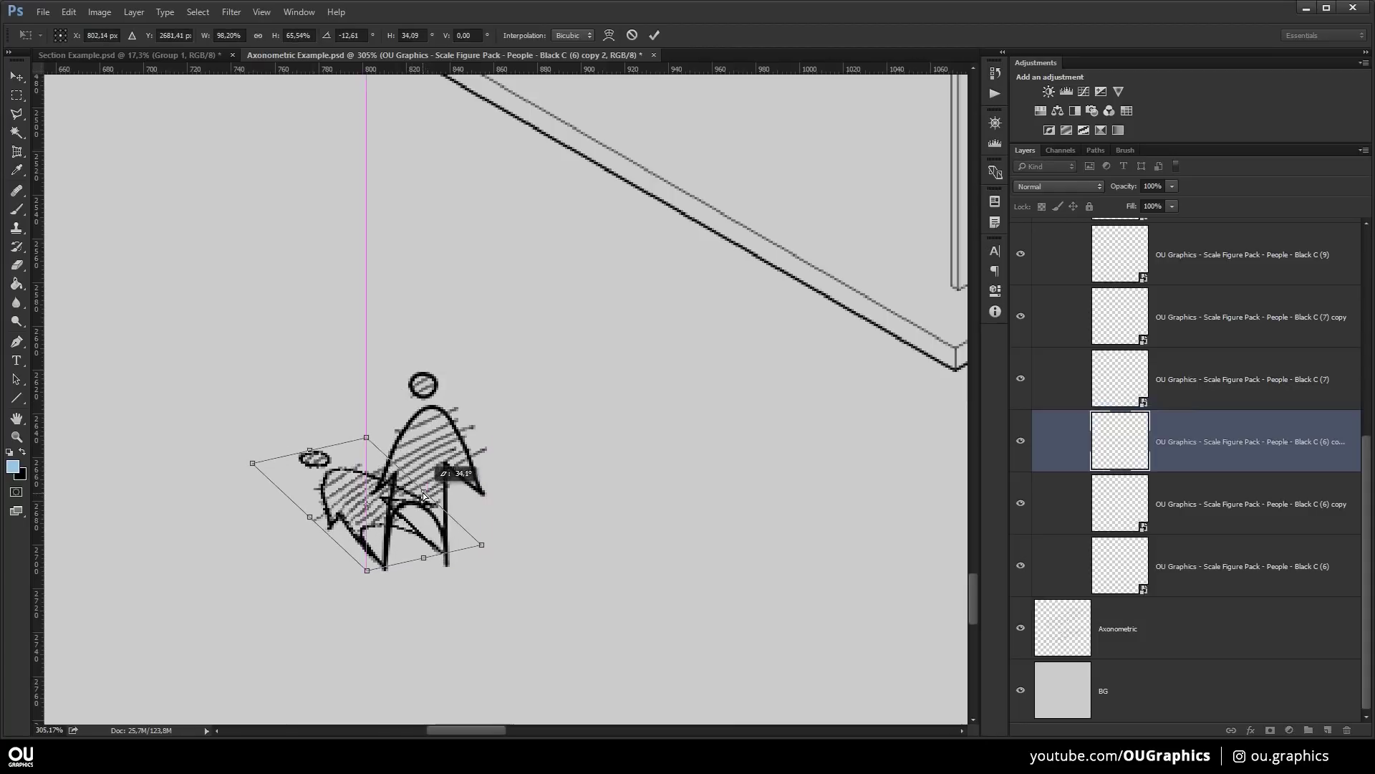
{"action": "left_click_drag", "start_coordinate": [481, 545], "coordinate": [495, 559]}
{"action": "left_click_drag", "start_coordinate": [310, 449], "coordinate": [309, 462]}
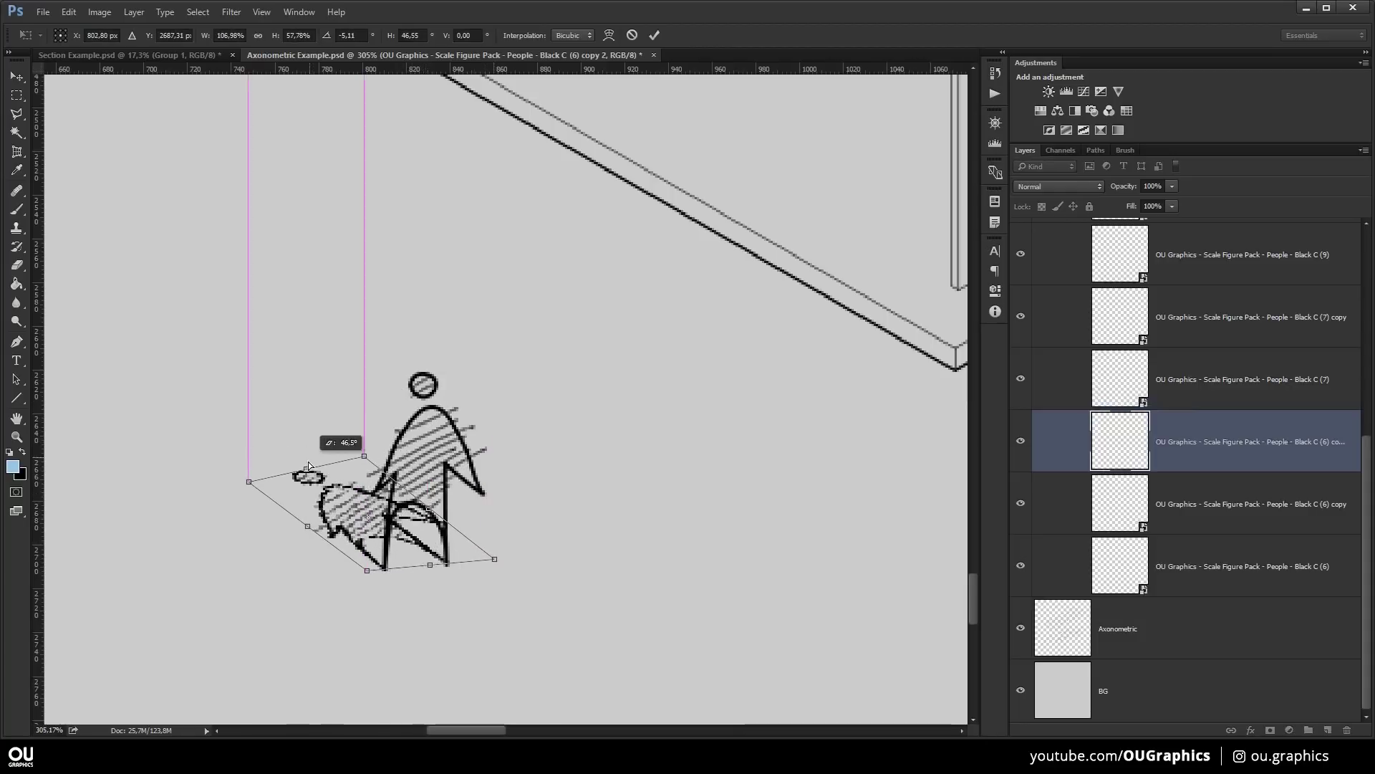
{"action": "key", "text": "Return"}
- Lower the opacity of the person's shadow layer to 25%
{"action": "scroll", "coordinate": [408, 523], "scroll_direction": "down", "scroll_amount": 5}
{"action": "left_click_drag", "start_coordinate": [511, 505], "coordinate": [652, 487]}
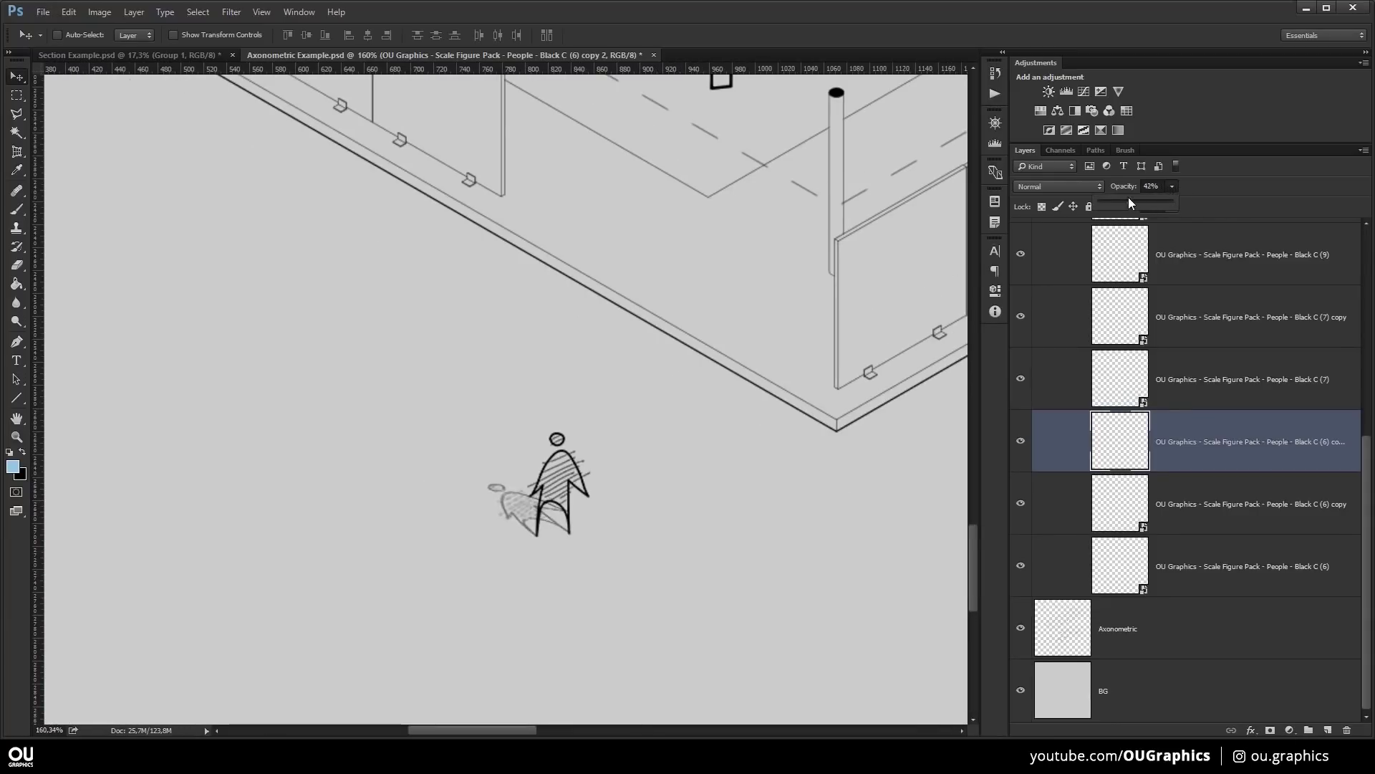
{"action": "left_click_drag", "start_coordinate": [1129, 200], "coordinate": [1120, 200]}
{"action": "scroll", "coordinate": [641, 528], "scroll_direction": "down", "scroll_amount": 3}
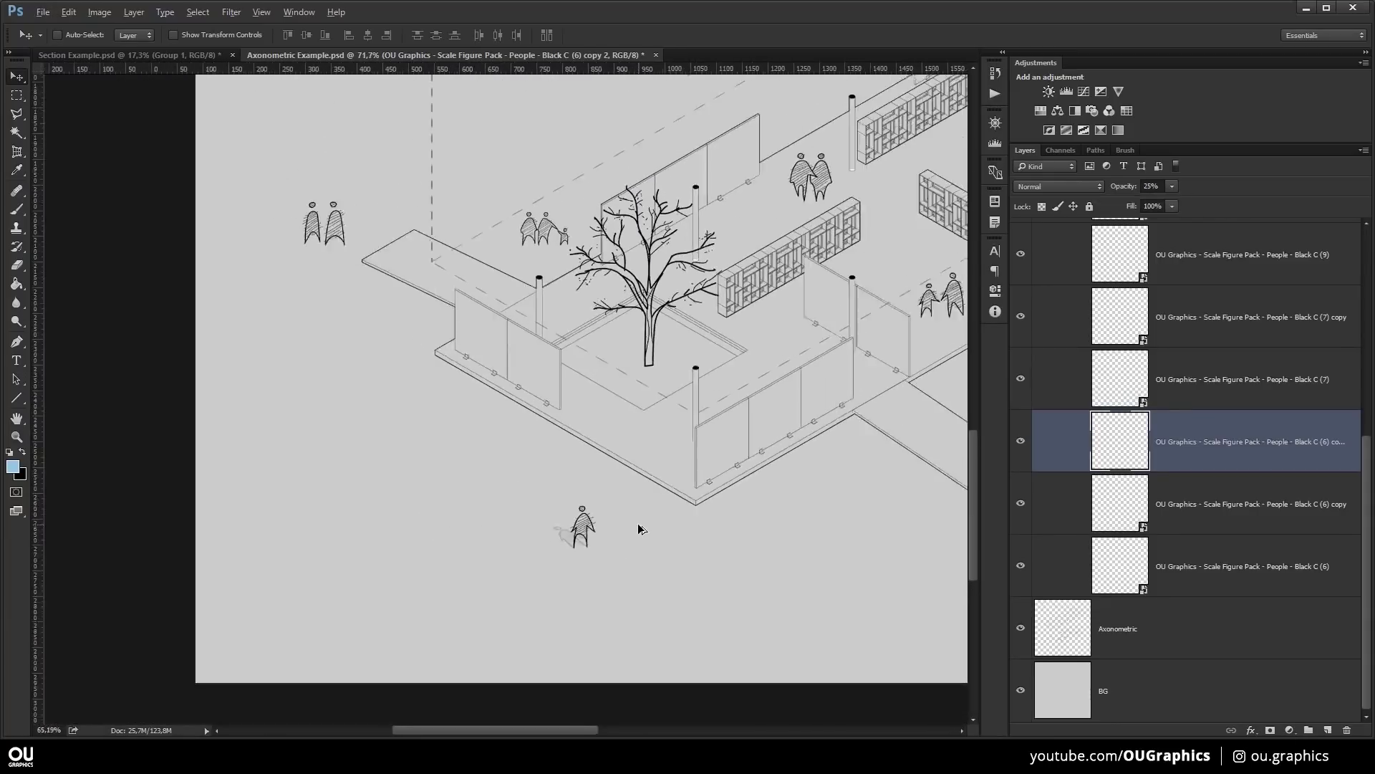
- Duplicate the large courtyard tree's Vegetation - Black (6) layer and rasterize the copy
{"action": "scroll", "coordinate": [562, 469], "scroll_direction": "down", "scroll_amount": 1}
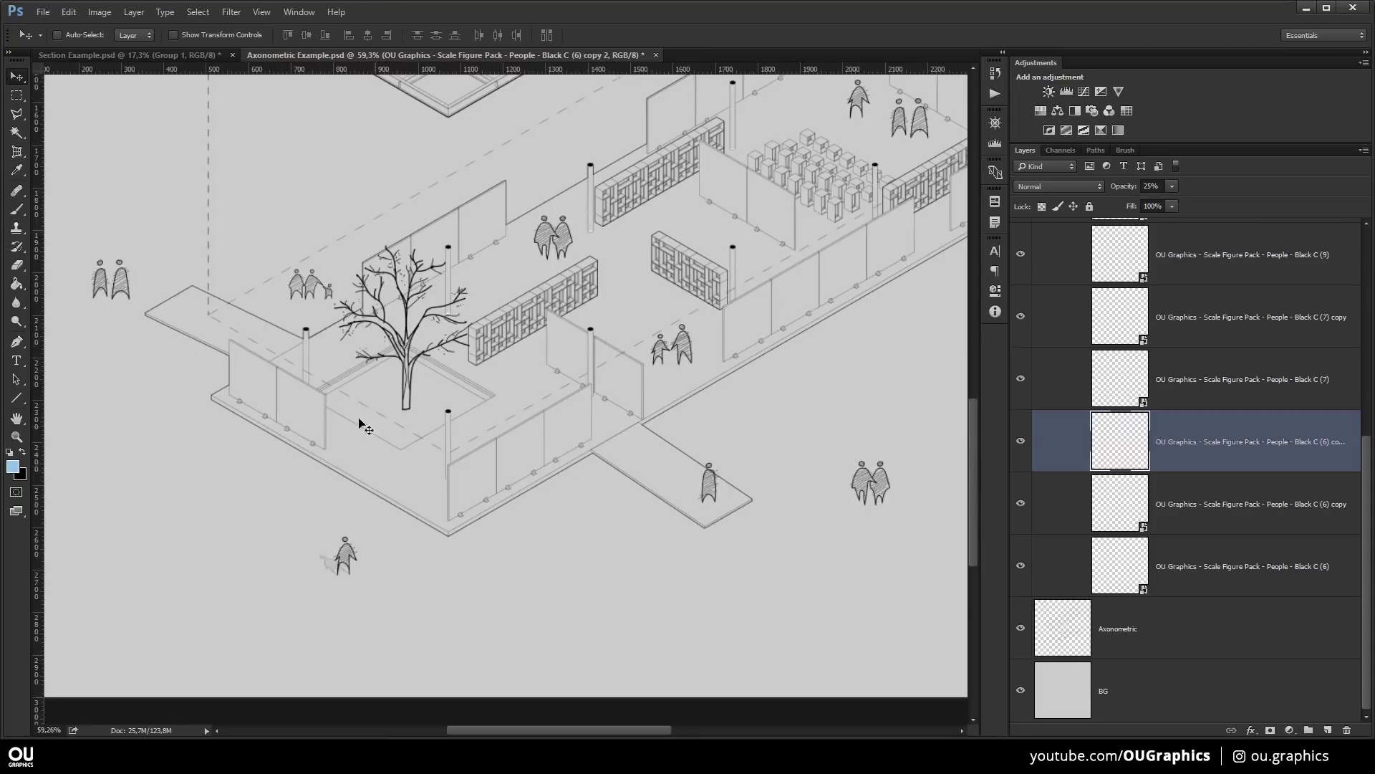
{"action": "scroll", "coordinate": [343, 345], "scroll_direction": "up", "scroll_amount": 6}
{"action": "left_click", "coordinate": [530, 476], "text": "ctrl"}
{"action": "left_click_drag", "start_coordinate": [530, 477], "coordinate": [562, 560]}
{"action": "right_click", "coordinate": [1061, 328]}
{"action": "left_click", "coordinate": [1103, 128]}
{"action": "left_click", "coordinate": [1041, 234]}
{"action": "right_click", "coordinate": [1054, 328]}
{"action": "left_click", "coordinate": [1110, 400]}
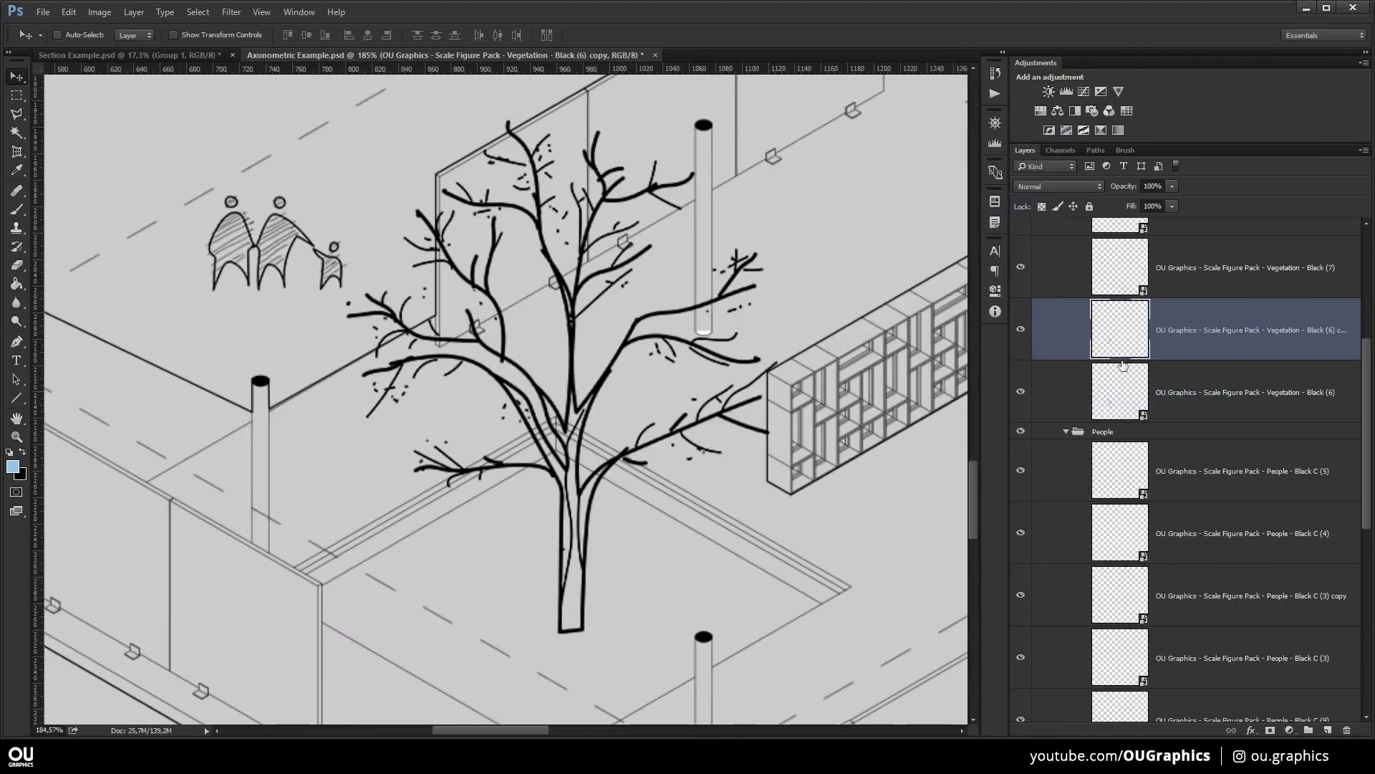
- Distort the courtyard tree copy into a shadow lying from the trunk's base and place its layer beneath the original tree
{"action": "key", "text": "ctrl+t"}
{"action": "left_click_drag", "start_coordinate": [562, 119], "coordinate": [244, 444]}
{"action": "left_click_drag", "start_coordinate": [618, 533], "coordinate": [569, 458]}
{"action": "key", "text": "Return"}
{"action": "left_click_drag", "start_coordinate": [550, 566], "coordinate": [552, 593]}
{"action": "left_click_drag", "start_coordinate": [1062, 343], "coordinate": [1063, 418]}
- Select the shadow branches beyond the courtyard's raised edge with the Polygonal Lasso and shift them up onto the higher floor
{"action": "mouse_move", "coordinate": [291, 569]}
{"action": "left_mouse_down"}
{"action": "mouse_move", "coordinate": [450, 492]}
{"action": "mouse_move", "coordinate": [439, 496]}
{"action": "left_mouse_up"}
{"action": "key", "text": "l"}
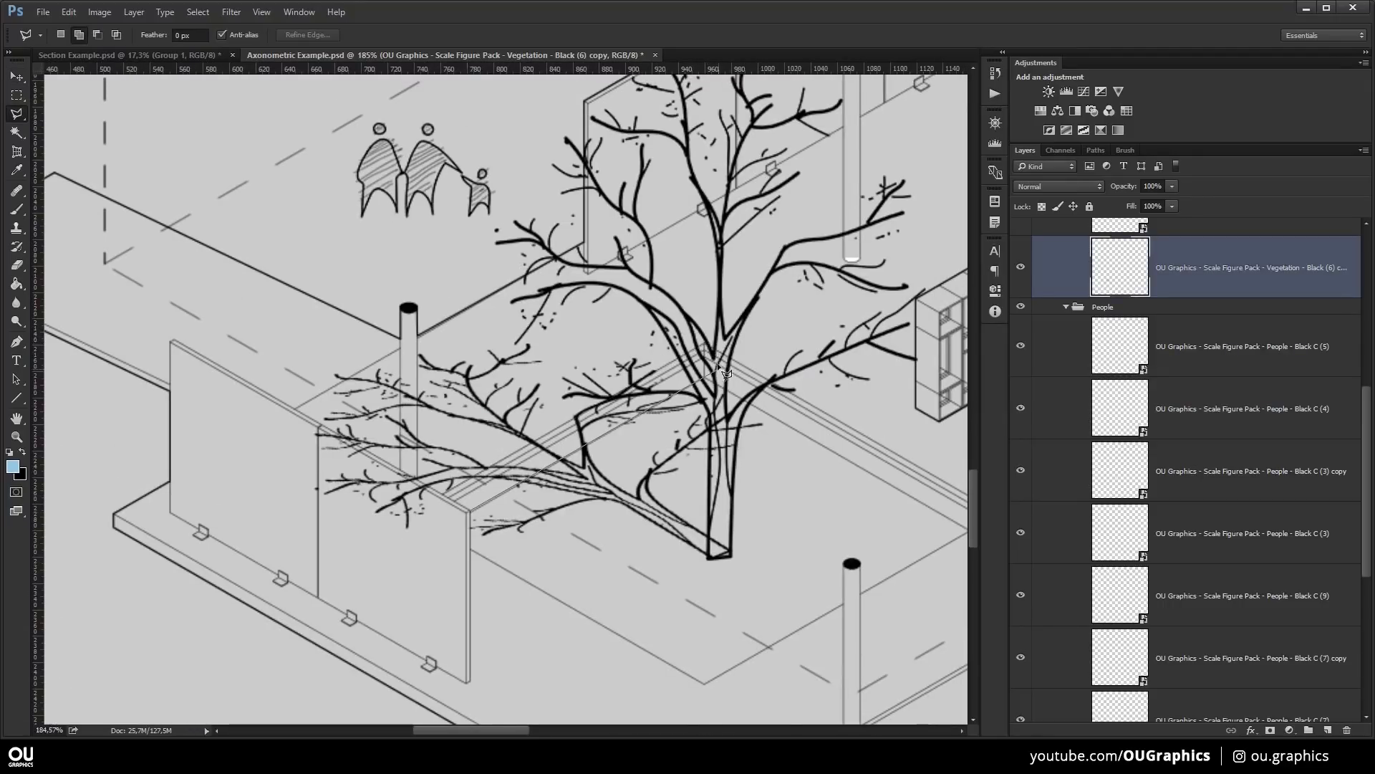
{"action": "left_click", "coordinate": [405, 515]}
{"action": "double_click", "coordinate": [387, 543]}
{"action": "key", "text": "v"}
{"action": "left_click_drag", "start_coordinate": [538, 435], "coordinate": [548, 396]}
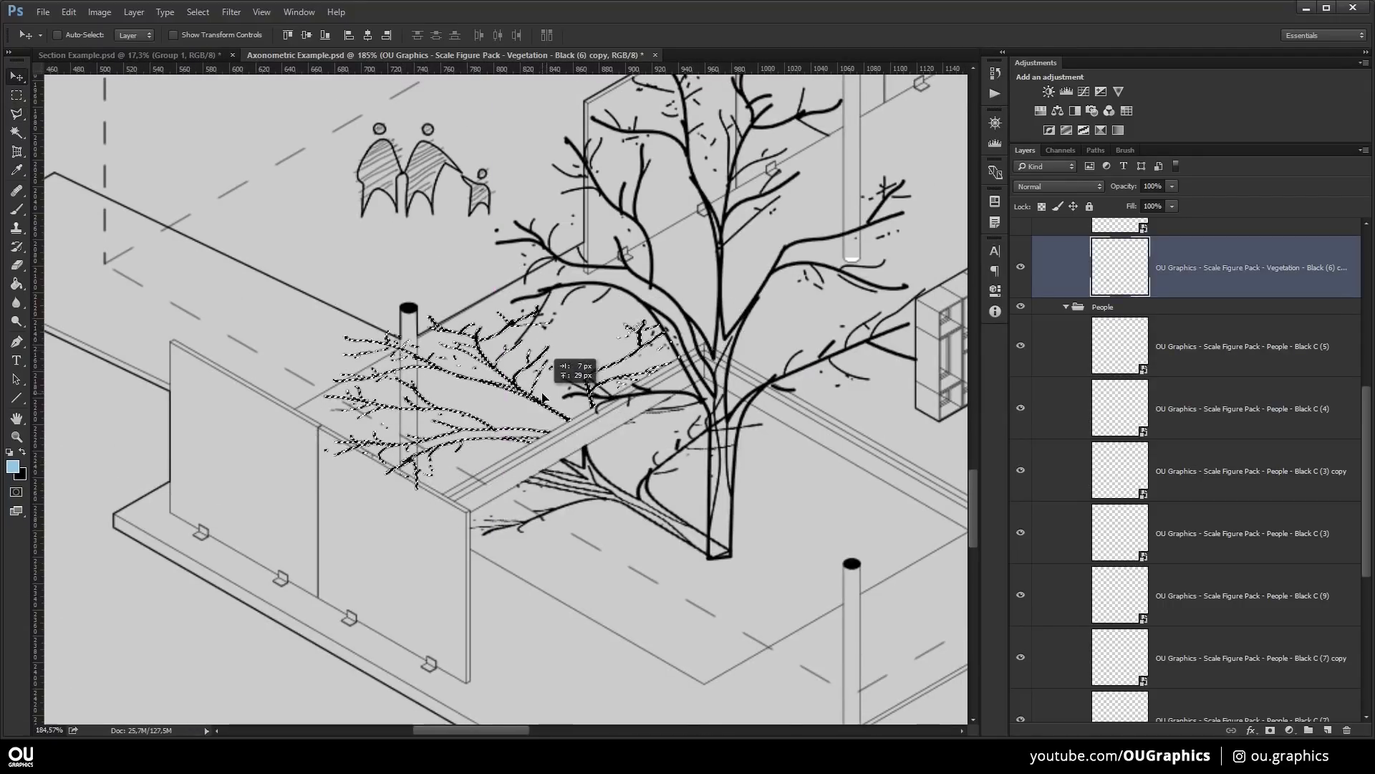
{"action": "key", "text": "ctrl+d"}
- Delete the part of the tree shadow that overlaps the column behind the low wall
{"action": "key", "text": "m"}
{"action": "left_click_drag", "start_coordinate": [399, 304], "coordinate": [417, 577]}
{"action": "key", "text": "Delete"}
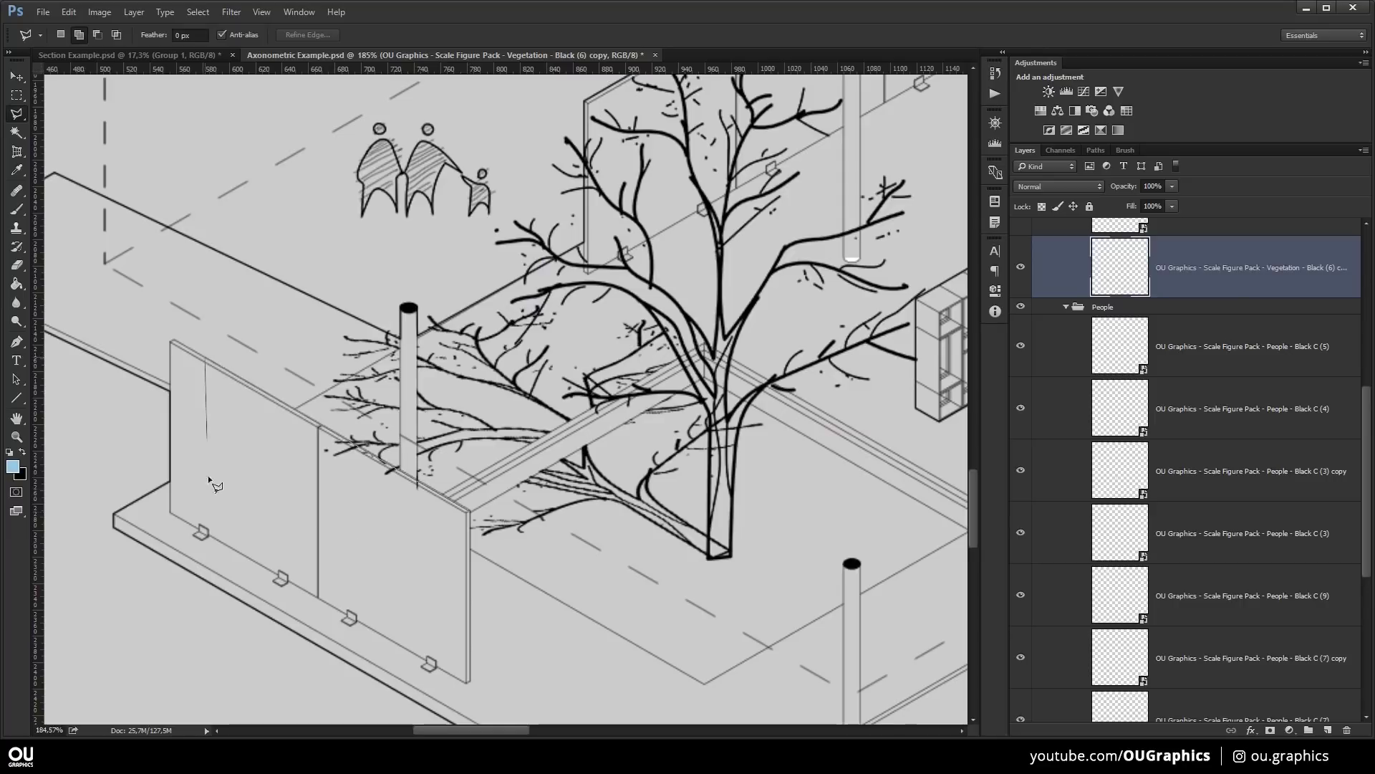
- Undo the slanted brush strokes joining the split shadow branches at the courtyard's raised edge
{"action": "key", "text": "b"}
{"action": "scroll", "coordinate": [558, 412], "scroll_direction": "up", "scroll_amount": 5}
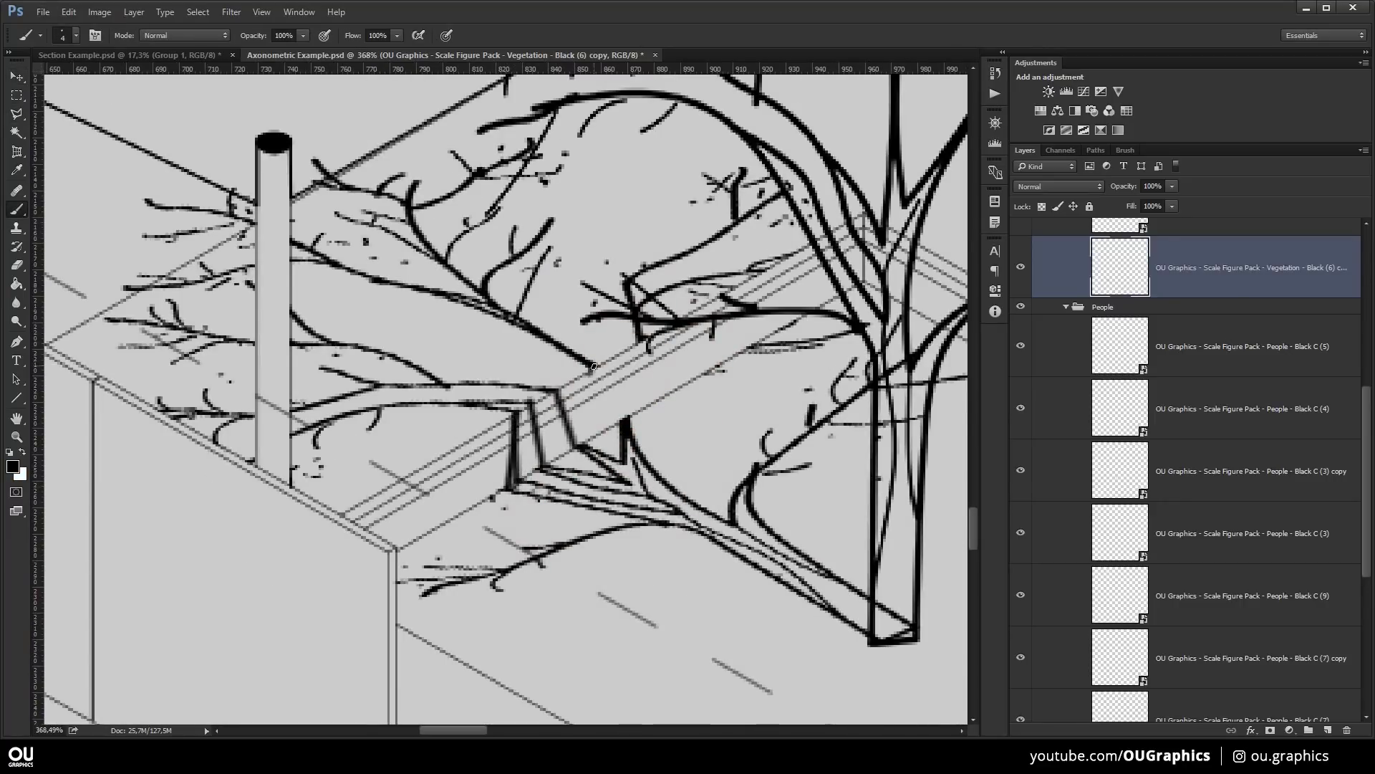
{"action": "key", "text": "ctrl+alt+z"}
{"action": "key", "text": "ctrl+alt+z"}
{"action": "key", "text": "ctrl+alt+z"}
{"action": "key", "text": "ctrl+alt+z"}
{"action": "key", "text": "ctrl+alt+z"}
{"action": "key", "text": "ctrl+alt+z"}
- Paint three near-vertical straight black brush lines joining the split shadow branches across the courtyard's raised edge
{"action": "left_click", "coordinate": [556, 392]}
{"action": "left_click", "coordinate": [545, 466], "text": "shift"}
{"action": "left_click", "coordinate": [530, 404]}
{"action": "left_click", "coordinate": [518, 479], "text": "shift"}
{"action": "left_click", "coordinate": [511, 411]}
{"action": "left_click", "coordinate": [506, 488], "text": "shift"}
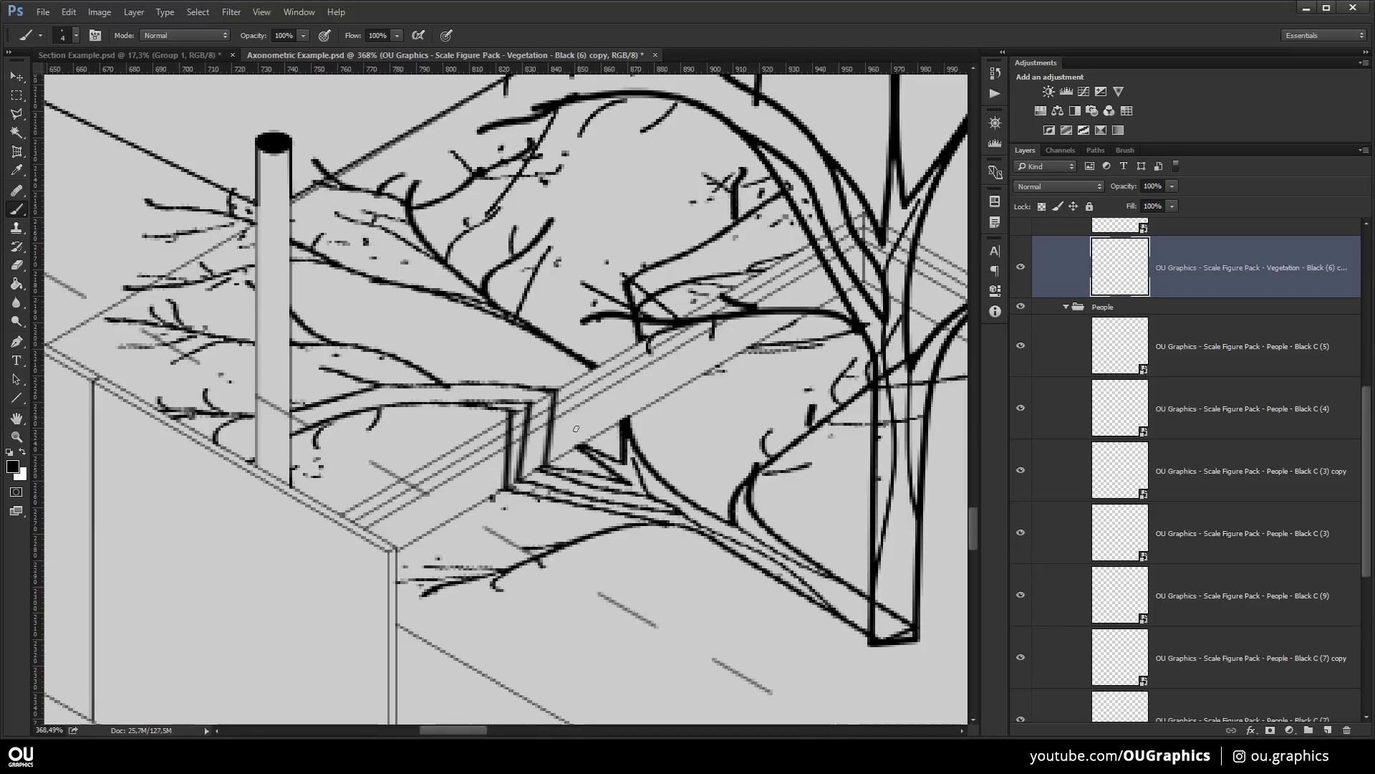
- Lower the opacity of the courtyard tree's shadow layer to 21%
{"action": "scroll", "coordinate": [648, 370], "scroll_direction": "down", "scroll_amount": 10}
{"action": "key", "text": "v"}
{"action": "left_click", "coordinate": [1172, 186]}
{"action": "left_click_drag", "start_coordinate": [1172, 202], "coordinate": [1120, 208]}
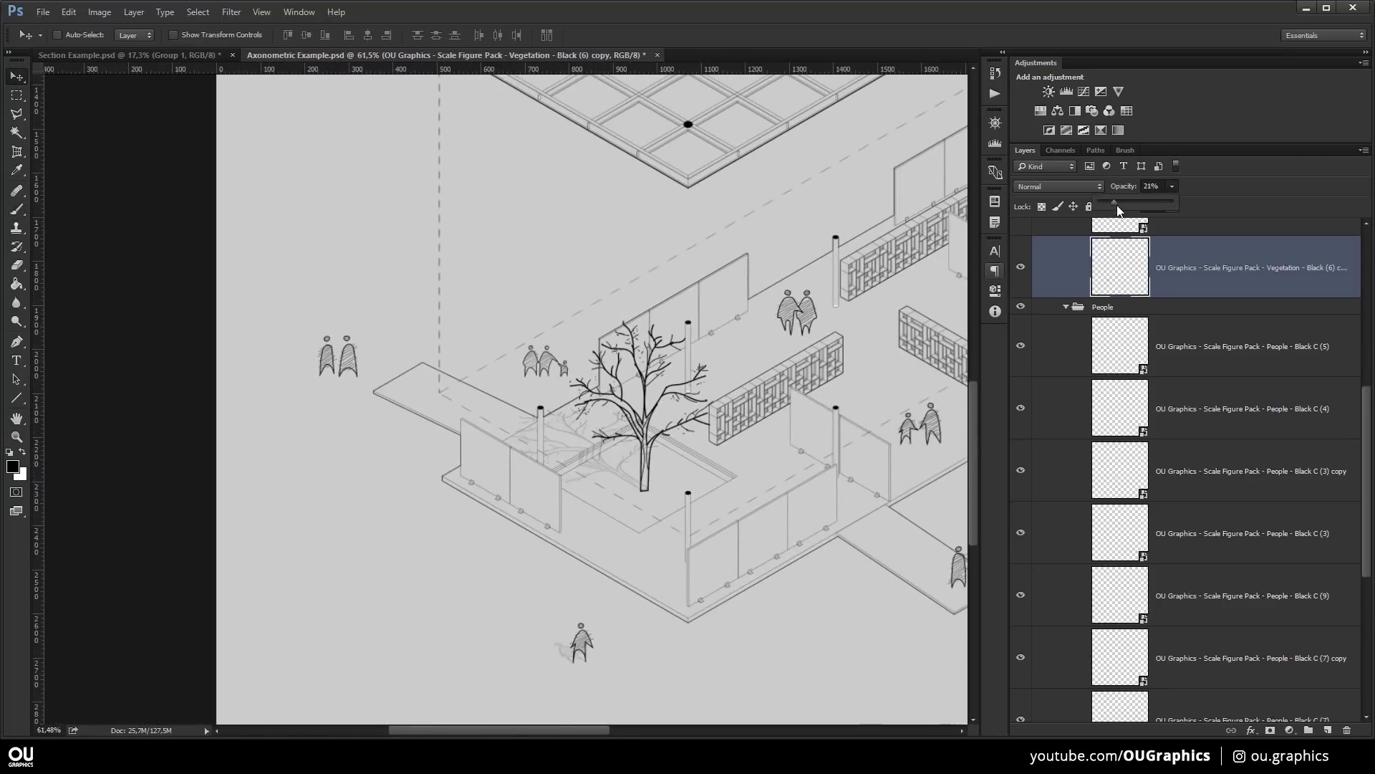
{"action": "scroll", "coordinate": [544, 394], "scroll_direction": "down", "scroll_amount": 3}
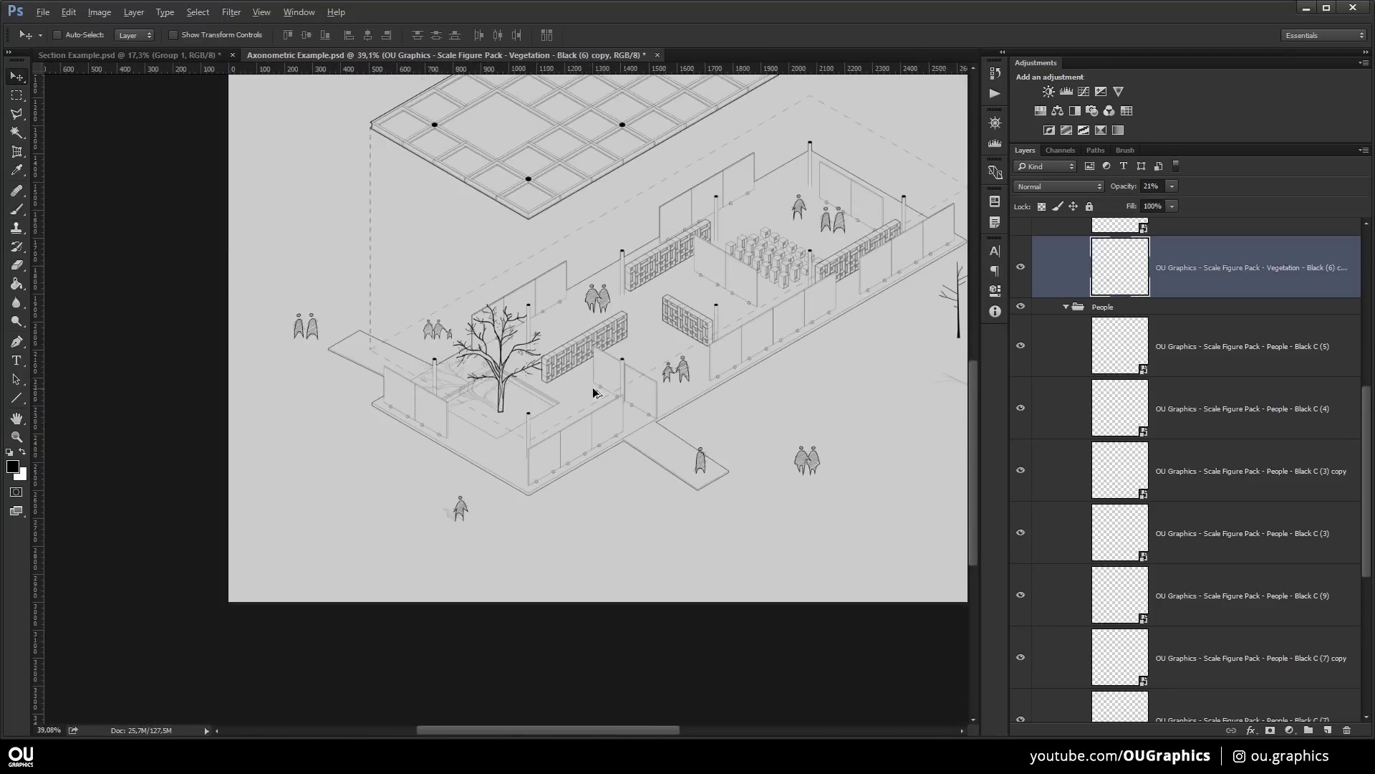
{"action": "scroll", "coordinate": [474, 387], "scroll_direction": "up", "scroll_amount": 4}
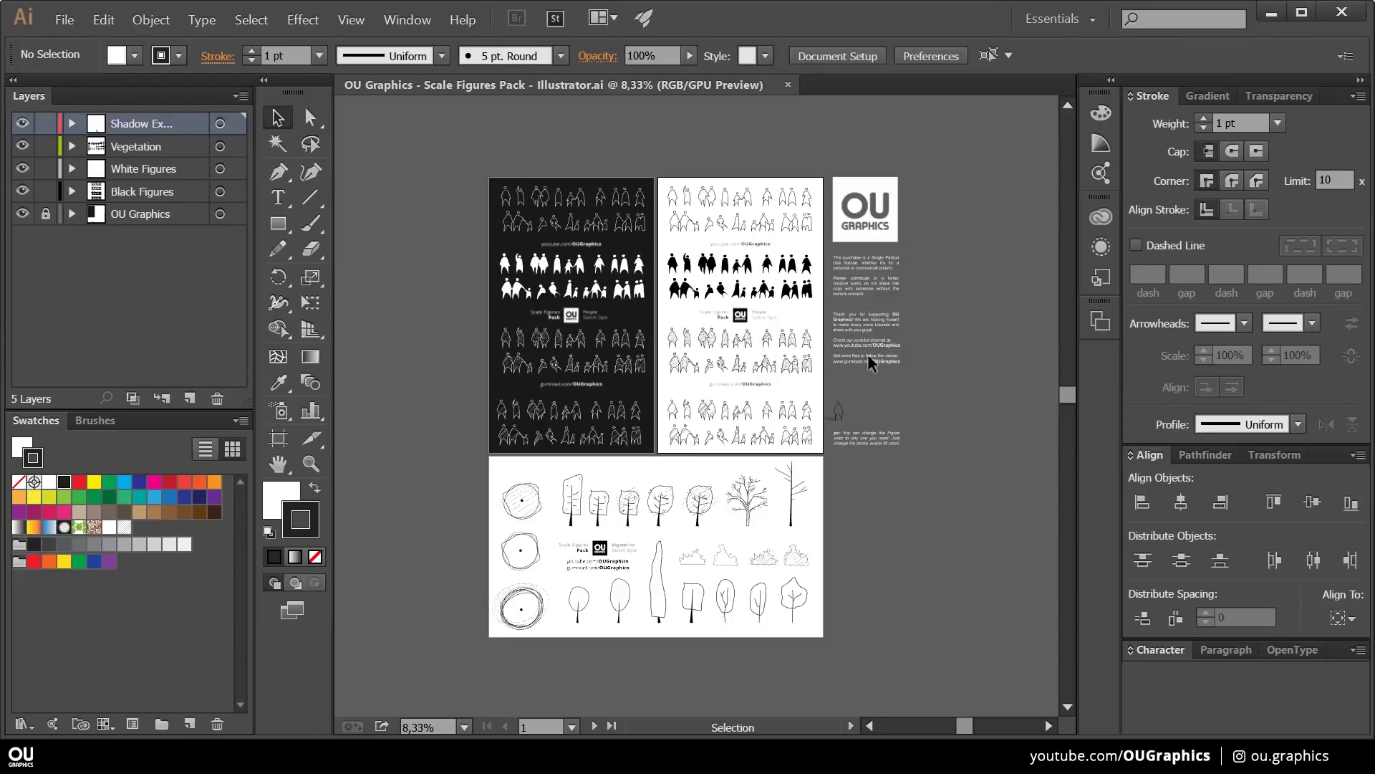
- Switch to the scale figures pack file in Illustrator and examine its people and vegetation artboards up close
{"action": "scroll", "coordinate": [503, 215], "scroll_direction": "up", "scroll_amount": 2}
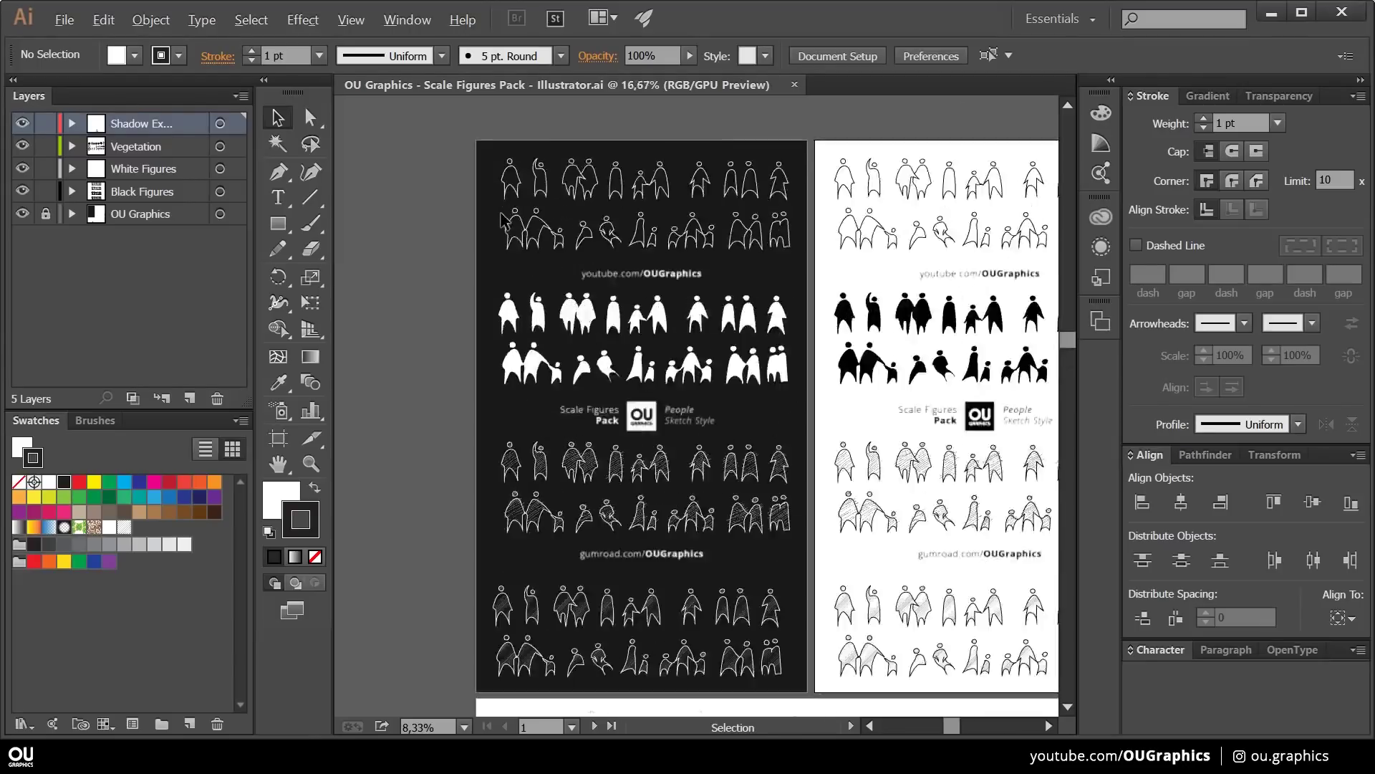
{"action": "left_click_drag", "start_coordinate": [956, 236], "coordinate": [599, 277]}
{"action": "left_click_drag", "start_coordinate": [946, 344], "coordinate": [809, 255]}
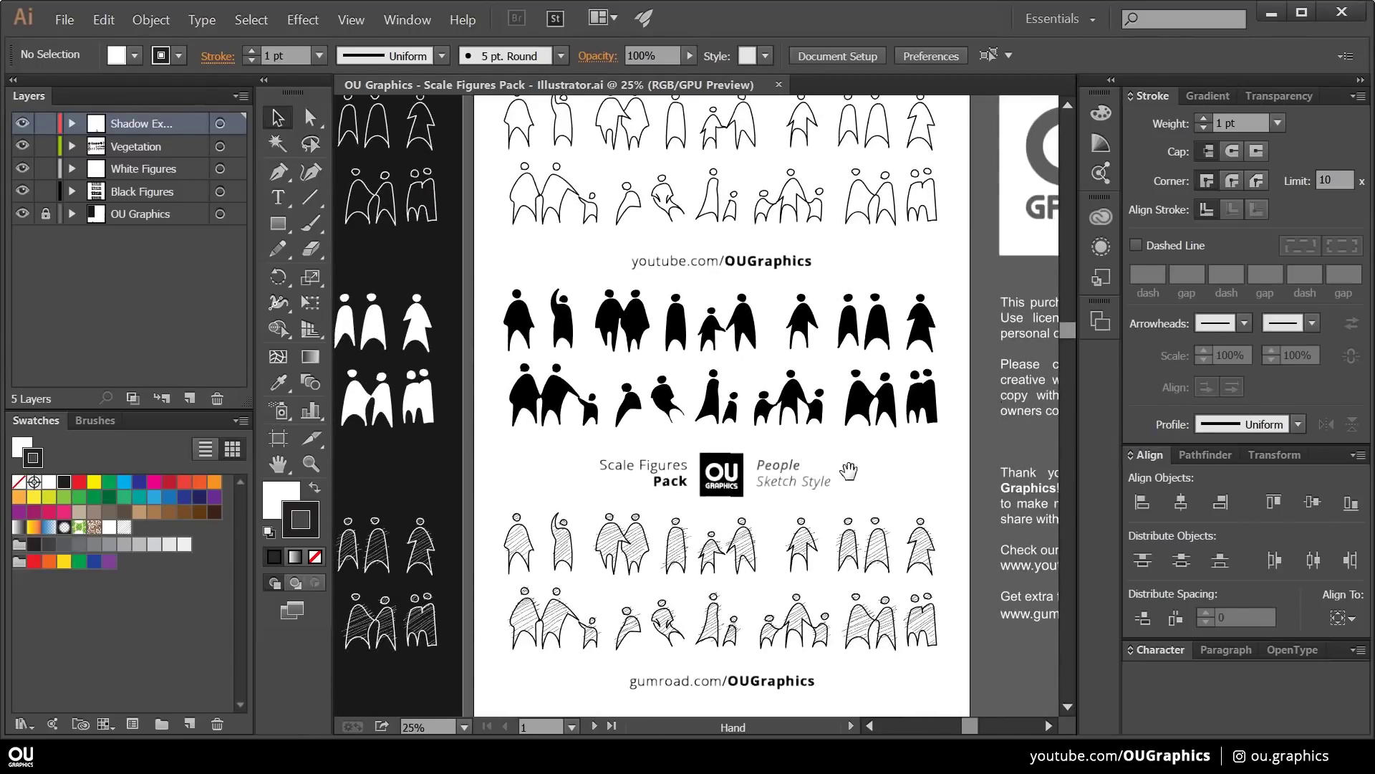
{"action": "left_click_drag", "start_coordinate": [797, 596], "coordinate": [815, 432]}
{"action": "left_click_drag", "start_coordinate": [782, 635], "coordinate": [808, 304]}
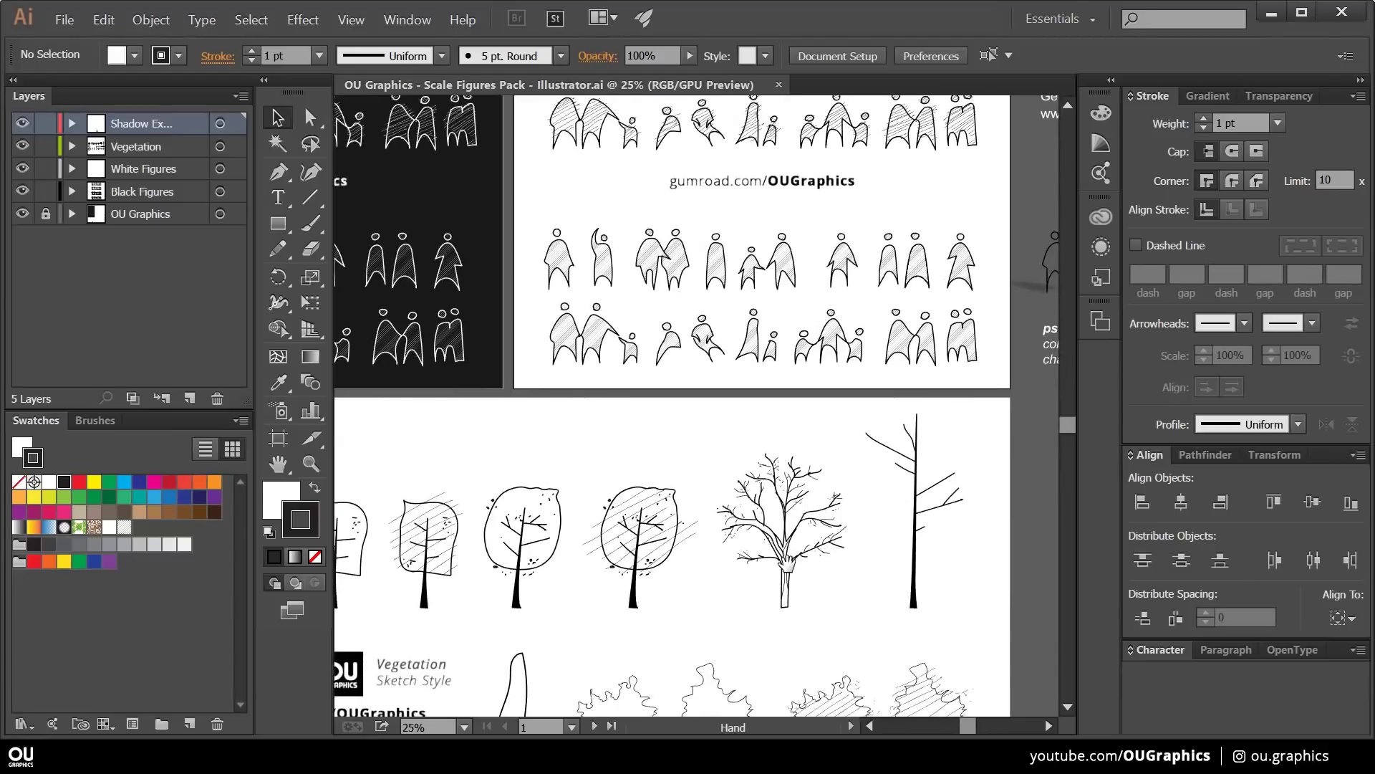
{"action": "left_click_drag", "start_coordinate": [796, 584], "coordinate": [804, 347]}
{"action": "left_click_drag", "start_coordinate": [587, 392], "coordinate": [953, 387]}
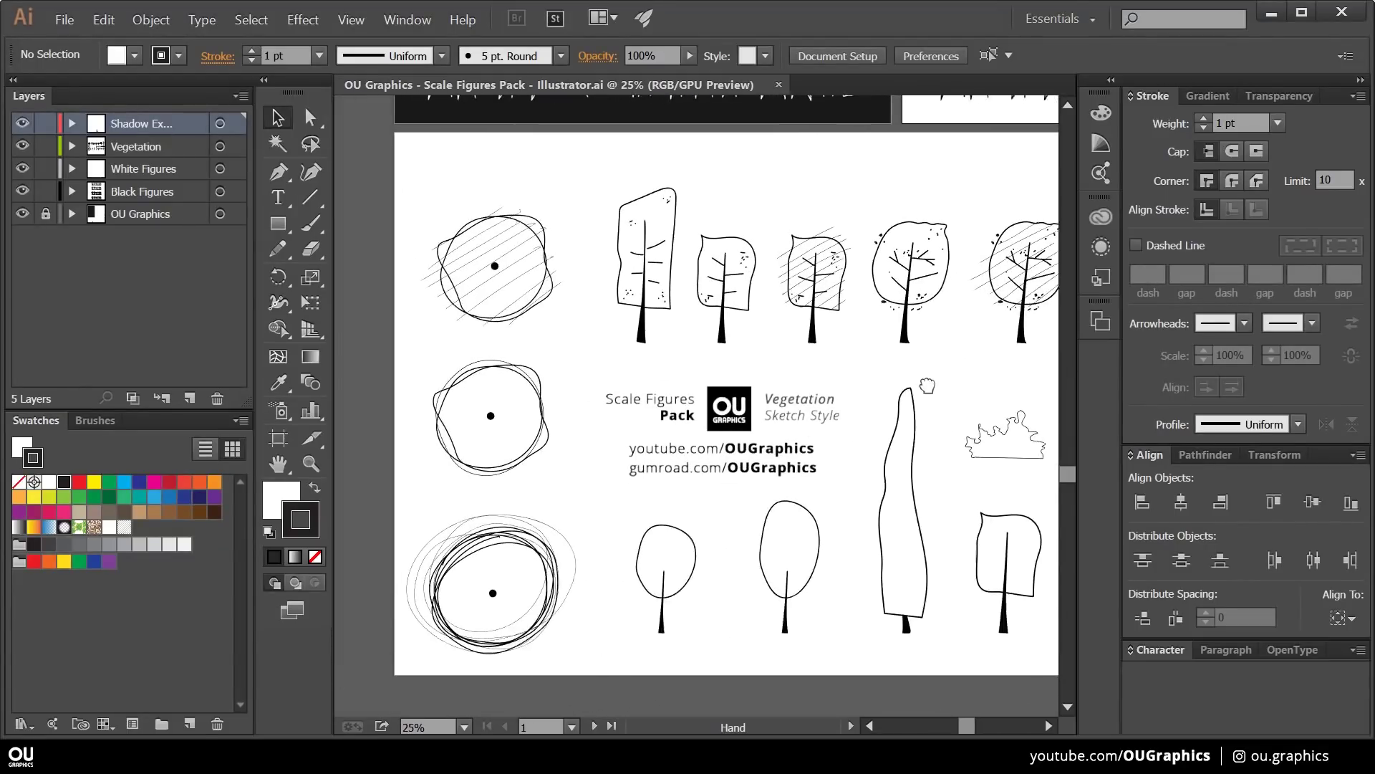
{"action": "scroll", "coordinate": [944, 387], "scroll_direction": "down", "scroll_amount": 3}
{"action": "left_click_drag", "start_coordinate": [881, 285], "coordinate": [808, 405]}
- Switch to the VECTOR SHAPES folder, view the black People Sketch Style PDF in Acrobat Reader and close it
{"action": "key", "text": "alt+Tab"}
{"action": "double_click", "coordinate": [727, 328]}
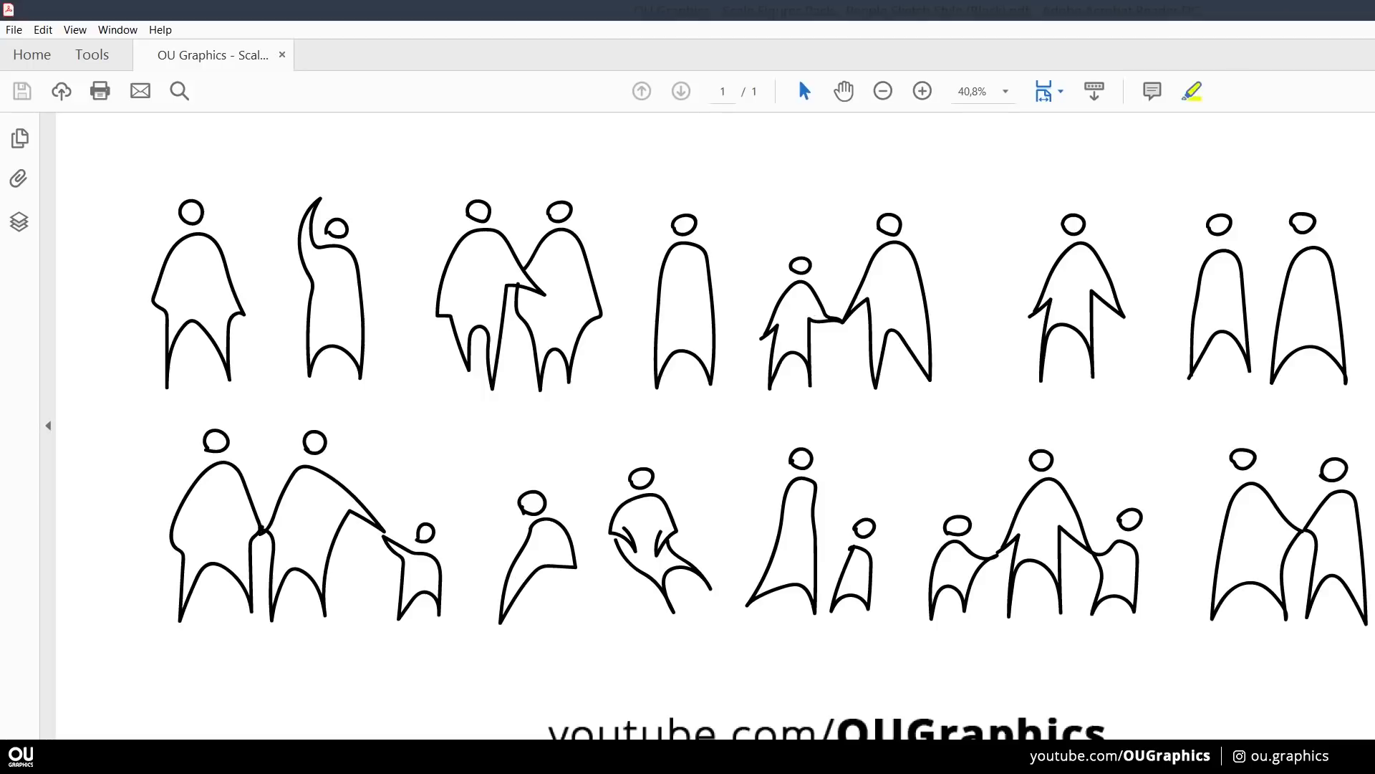
{"action": "scroll", "coordinate": [659, 430], "scroll_direction": "down", "scroll_amount": 5}
{"action": "key", "text": "alt+F4"}
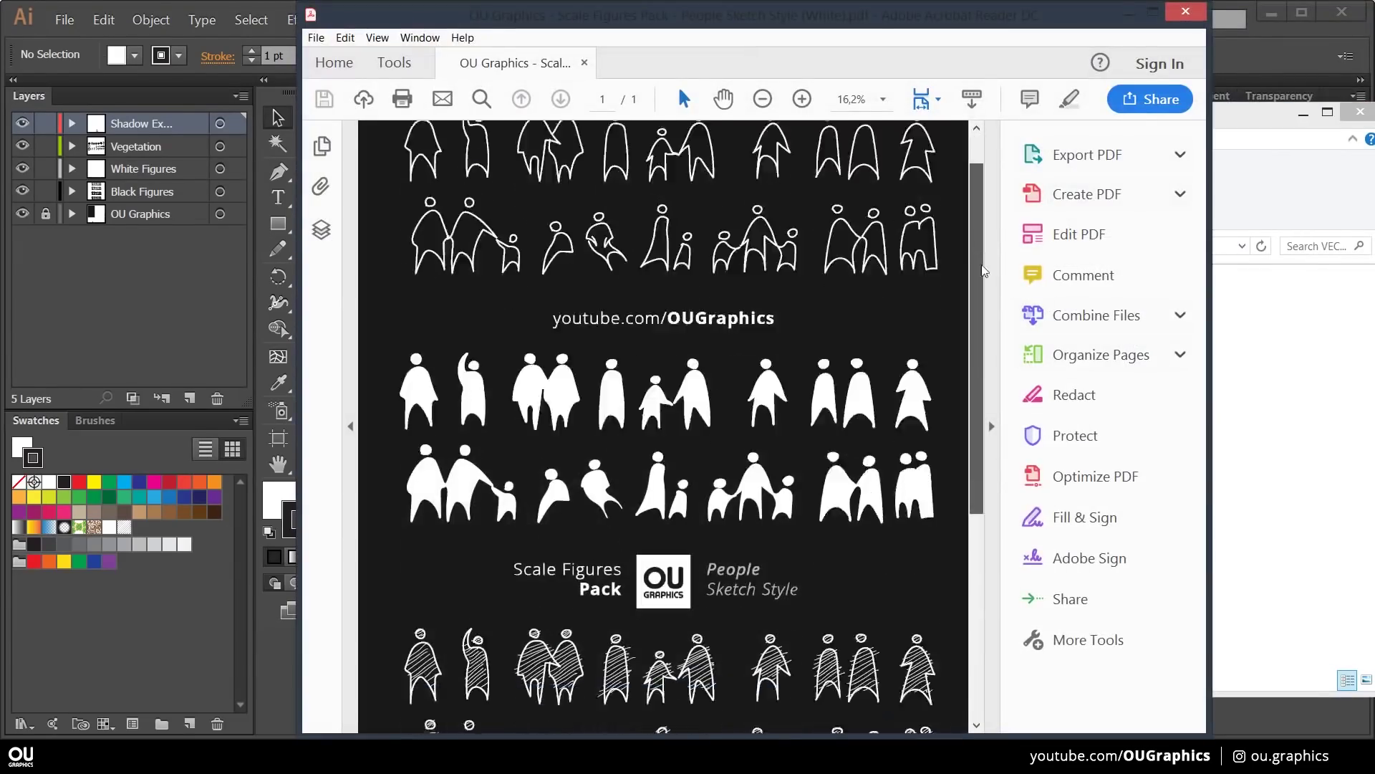
- Examine the hatched figures in the People Sketch Style (White) PDF up close
{"action": "scroll", "coordinate": [666, 429], "scroll_direction": "down", "scroll_amount": 5}
{"action": "scroll", "coordinate": [853, 208], "scroll_direction": "up", "scroll_amount": 2, "text": "ctrl"}
{"action": "scroll", "coordinate": [845, 566], "scroll_direction": "up", "scroll_amount": 3, "text": "ctrl"}
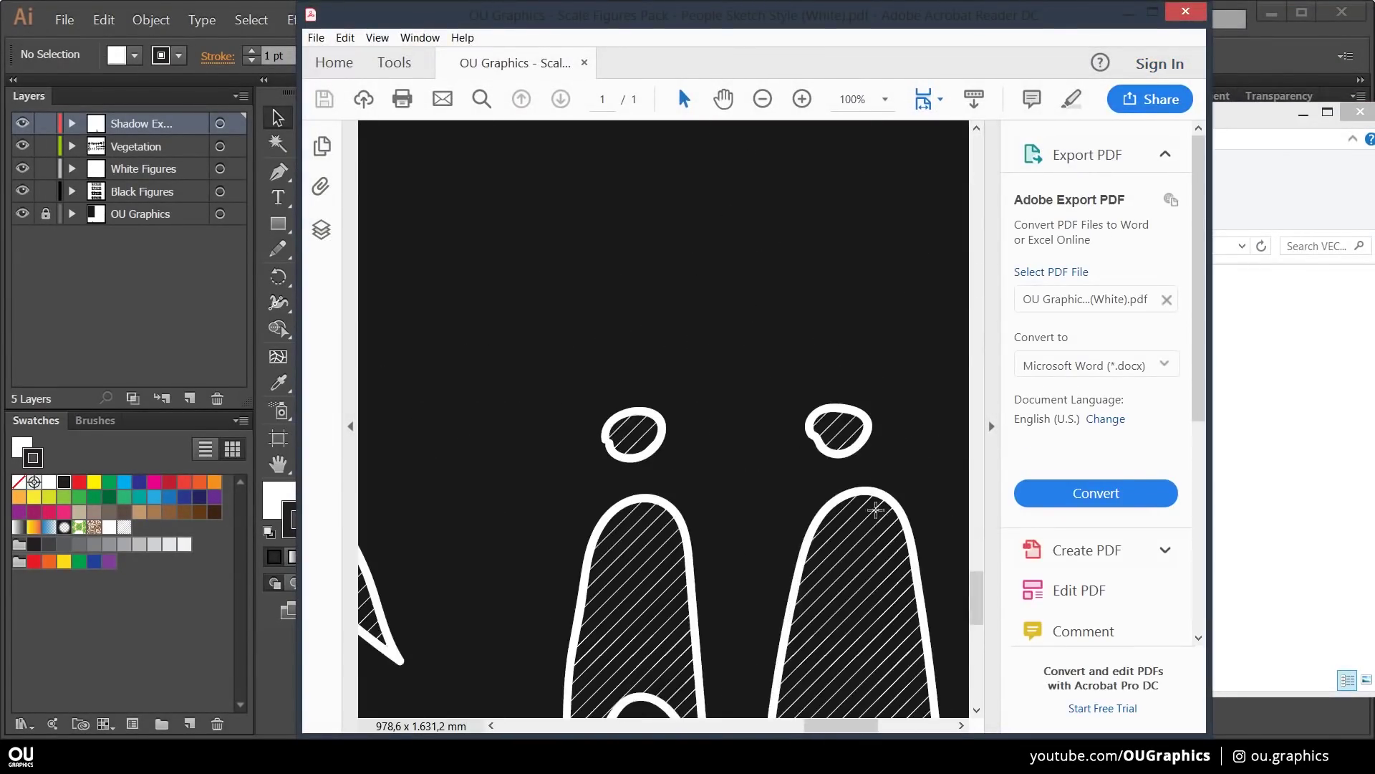
{"action": "scroll", "coordinate": [789, 283], "scroll_direction": "down", "scroll_amount": 4, "text": "ctrl"}
{"action": "scroll", "coordinate": [784, 251], "scroll_direction": "up", "scroll_amount": 5, "text": "ctrl"}
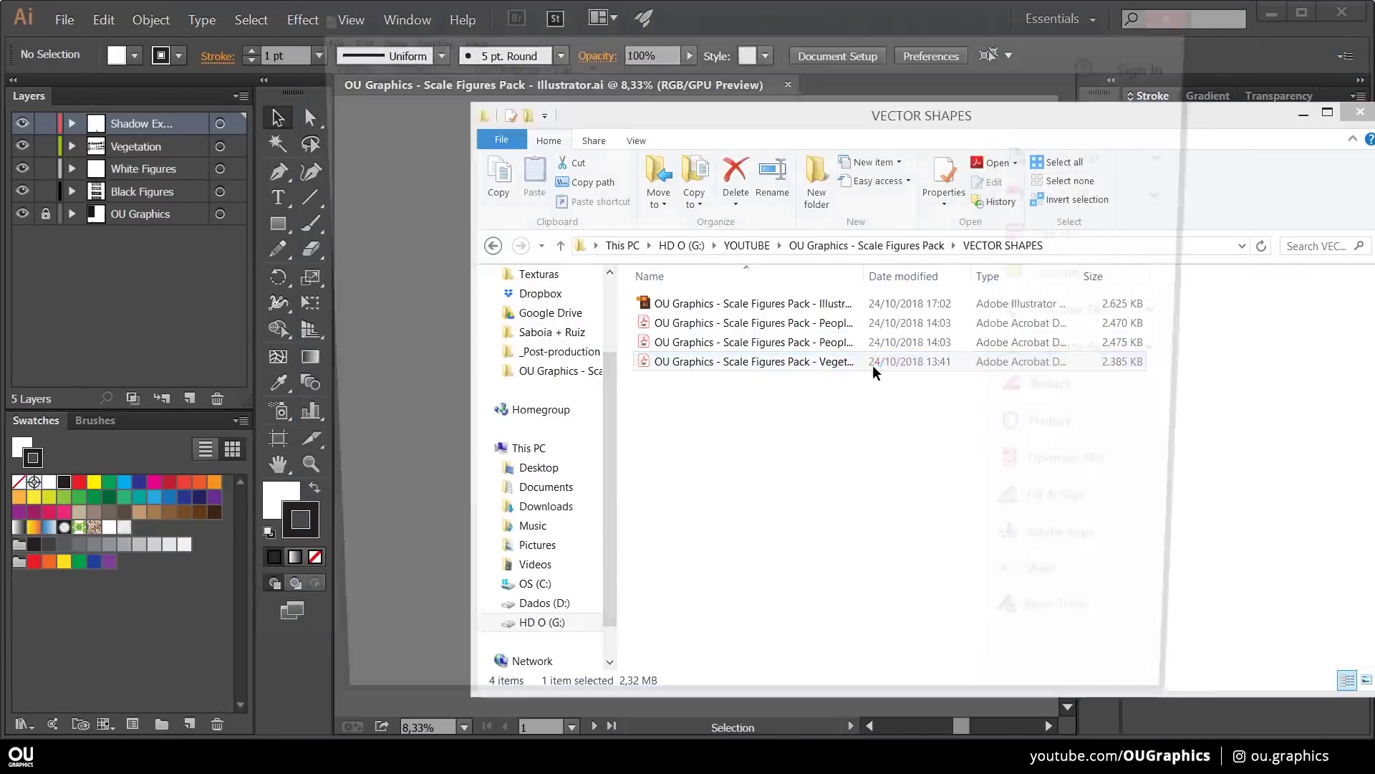
- Open the Vegetation Sketch Style PDF from the VECTOR SHAPES folder and inspect its trees and shrubs up close
{"action": "double_click", "coordinate": [872, 364]}
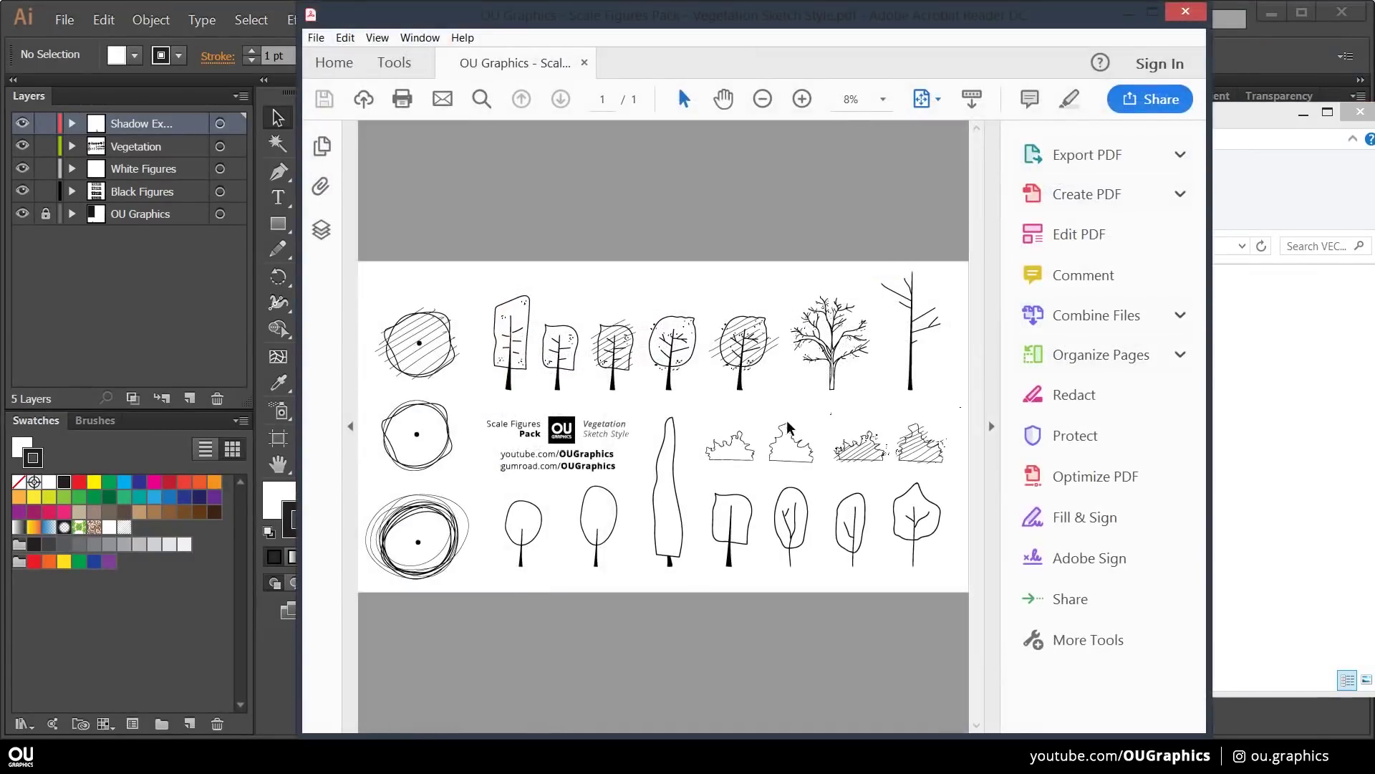
{"action": "scroll", "coordinate": [558, 381], "scroll_direction": "up", "scroll_amount": 8, "text": "ctrl"}
{"action": "scroll", "coordinate": [573, 414], "scroll_direction": "down", "scroll_amount": 4, "text": "ctrl"}
{"action": "left_click_drag", "start_coordinate": [886, 362], "coordinate": [483, 499]}
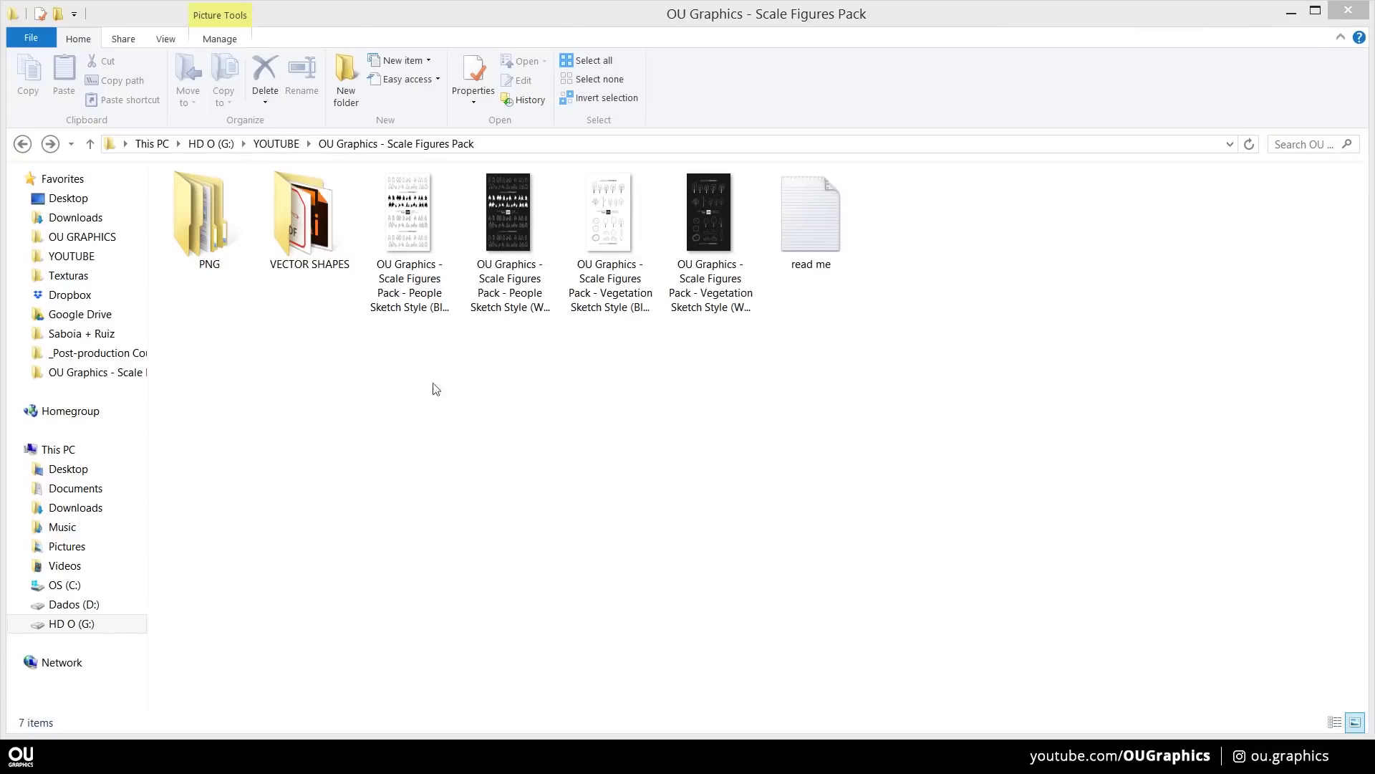
- Open the People Sketch Style (Black) folder inside the pack's PNG folder and look through its figure images
{"action": "double_click", "coordinate": [207, 215]}
{"action": "double_click", "coordinate": [287, 192]}
{"action": "scroll", "coordinate": [502, 613], "scroll_direction": "down", "scroll_amount": 6}
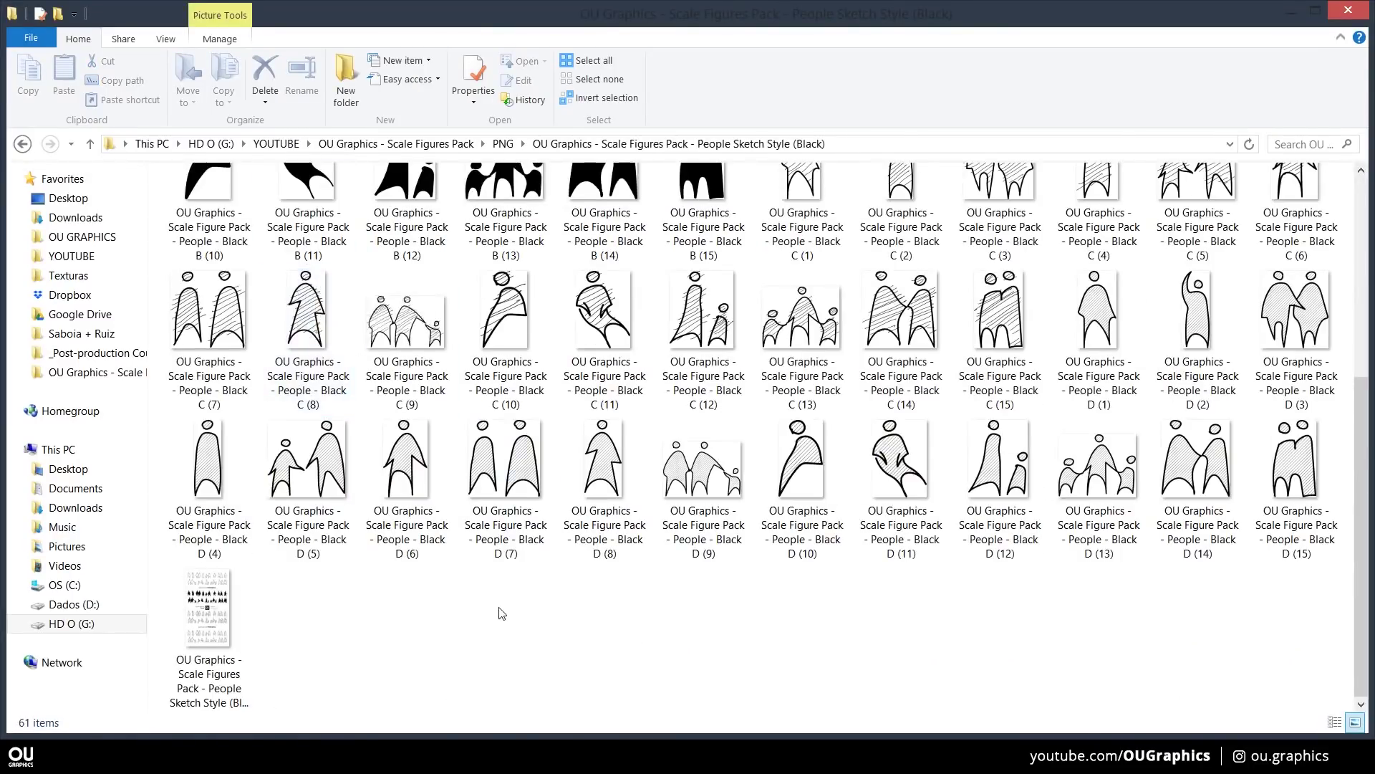
- Open the People Sketch Style (White) folder, preview the People - White A (3) image and close the preview
{"action": "left_click", "coordinate": [503, 143]}
{"action": "double_click", "coordinate": [368, 221]}
{"action": "double_click", "coordinate": [368, 220]}
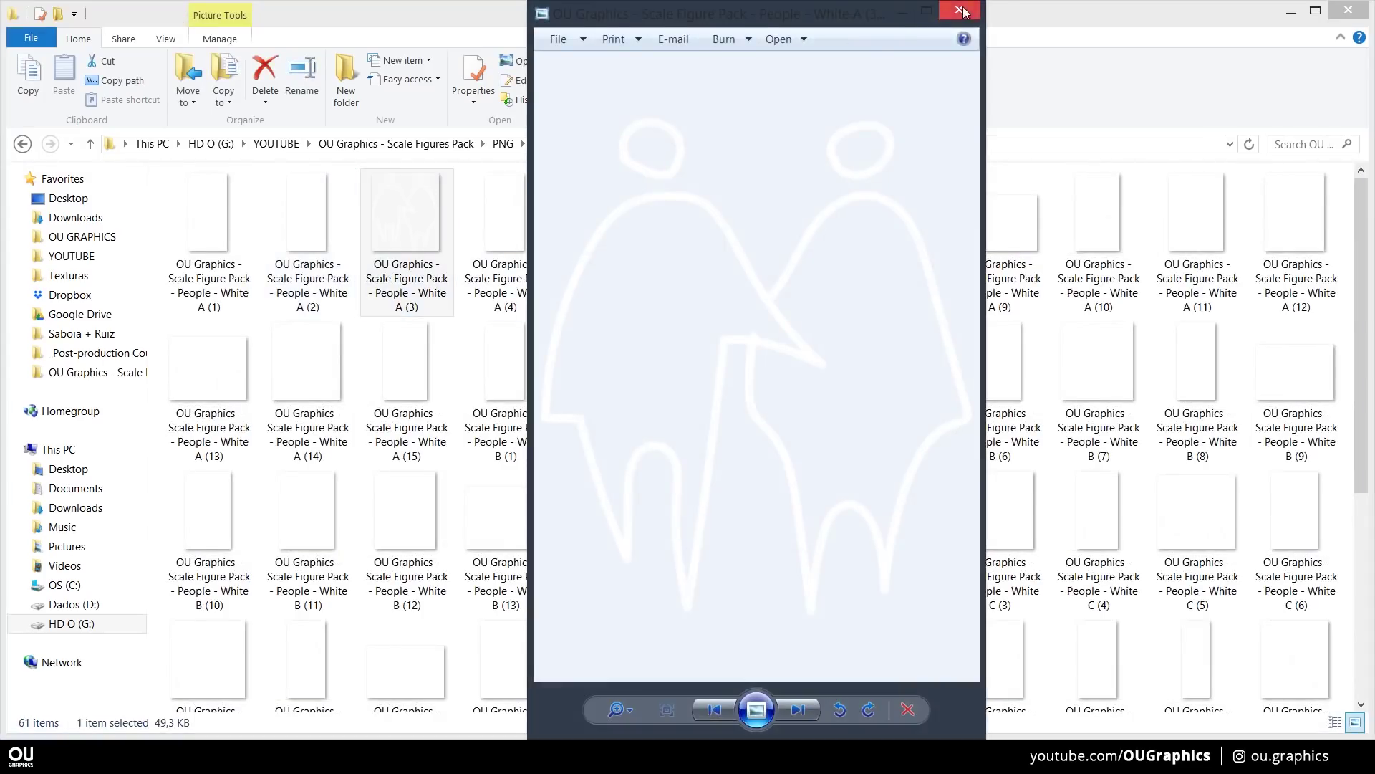
{"action": "left_click", "coordinate": [961, 10]}
- View the contents of the Vegetation Sketch Style (Black) folder and return to the PNG folder
{"action": "left_click", "coordinate": [503, 144]}
{"action": "double_click", "coordinate": [369, 242]}
{"action": "key", "text": "alt+Left"}
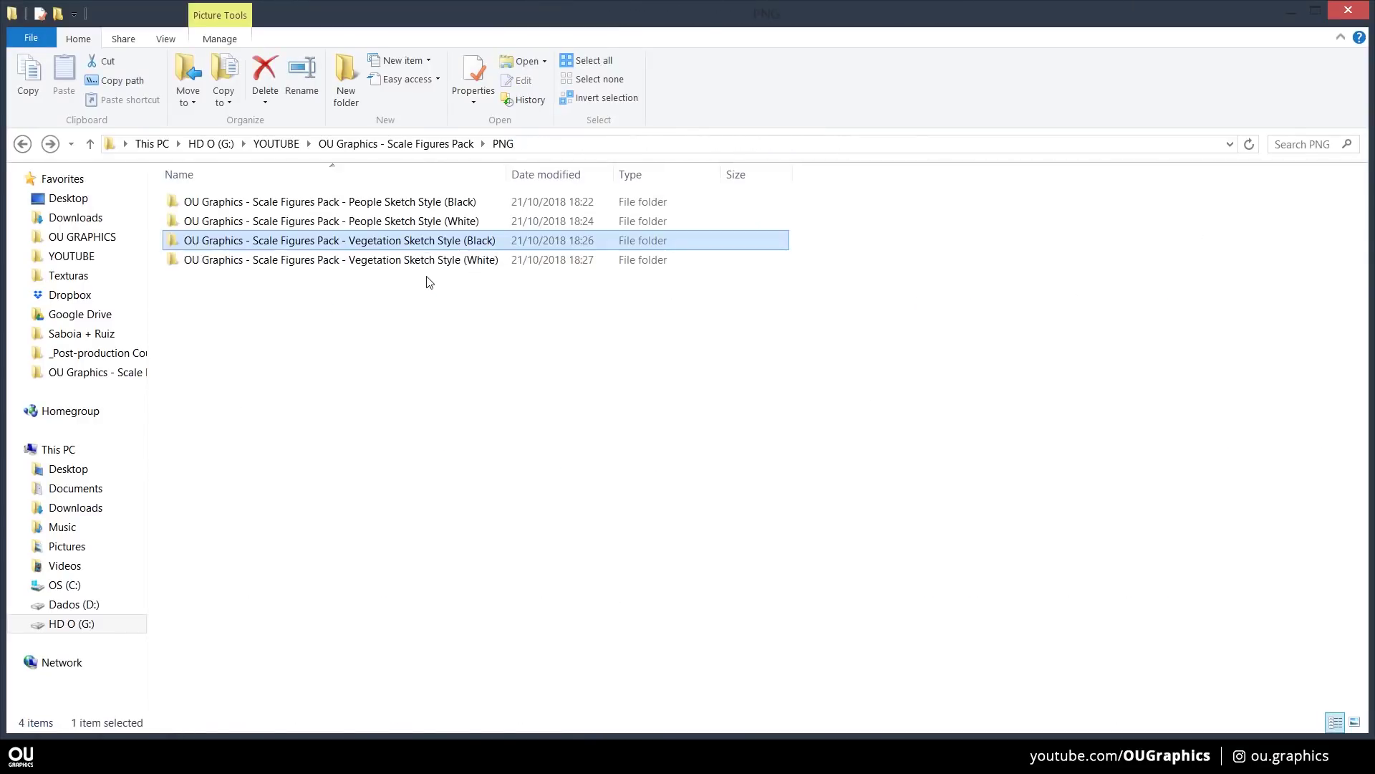
- Preview an image from the Vegetation Sketch Style (White) folder, close it and return to the PNG folder
{"action": "double_click", "coordinate": [429, 259]}
{"action": "double_click", "coordinate": [387, 214]}
{"action": "left_click", "coordinate": [974, 12]}
{"action": "key", "text": "alt+Up"}
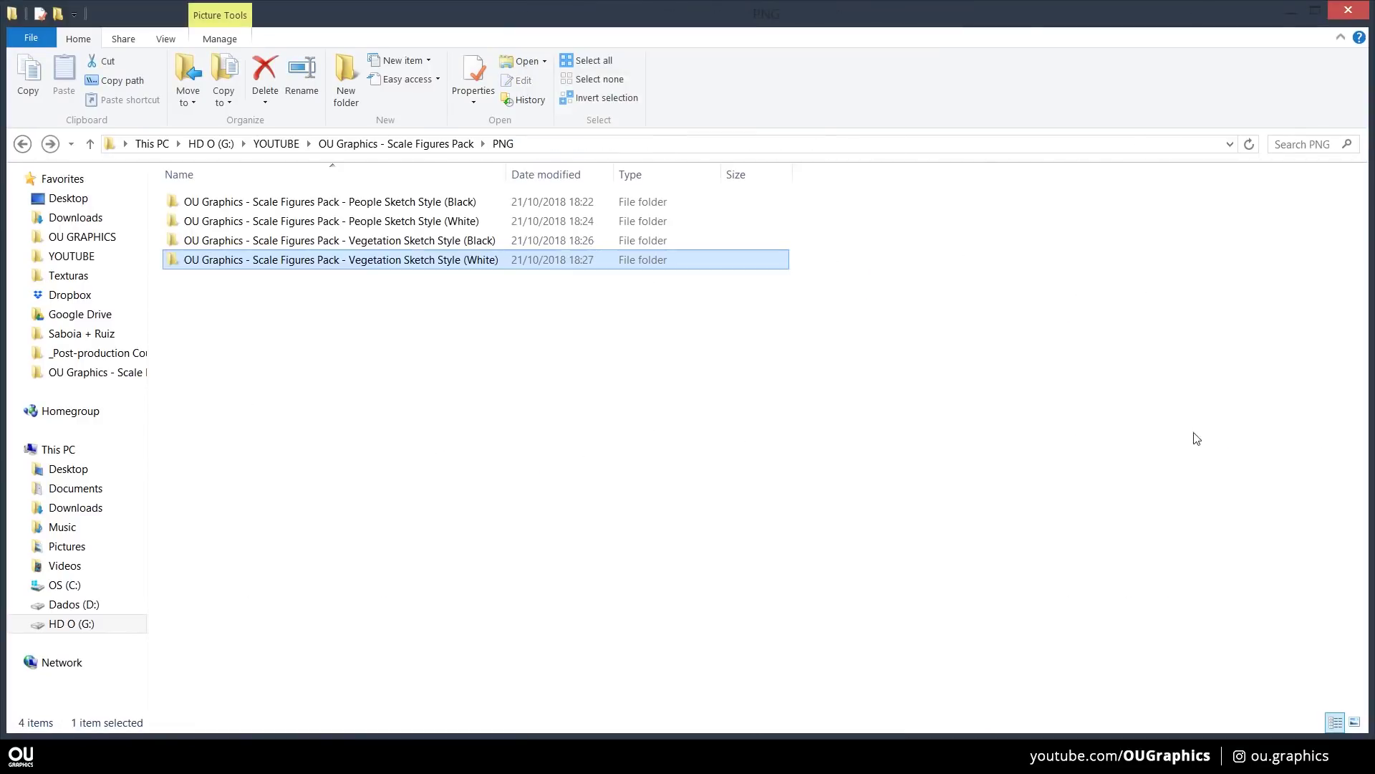